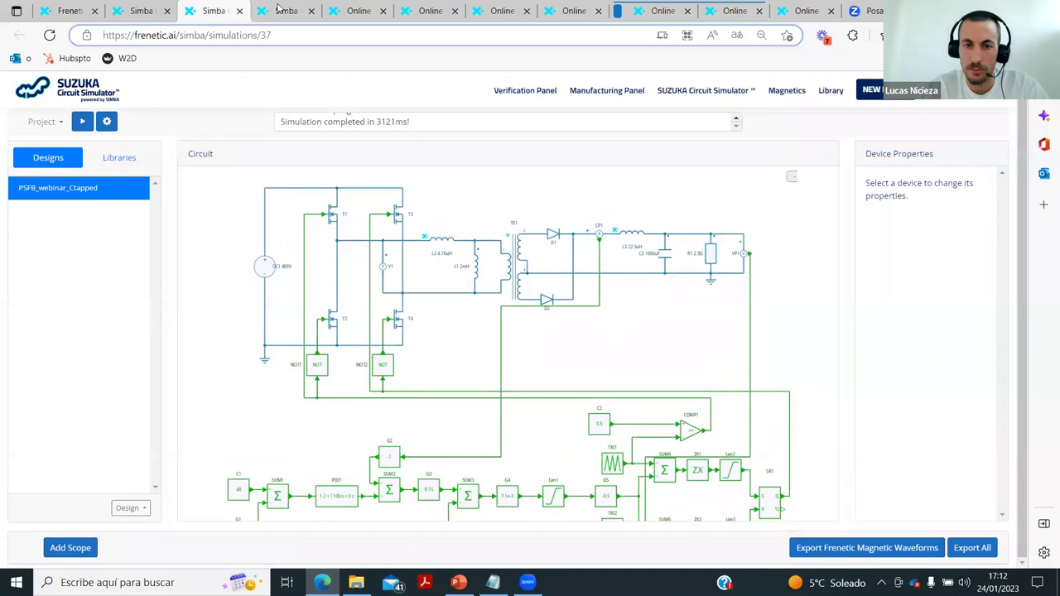
Step: Open the PSFB_webinar_FB full-bridge simulation, run it and check the completion log
click(281, 9)
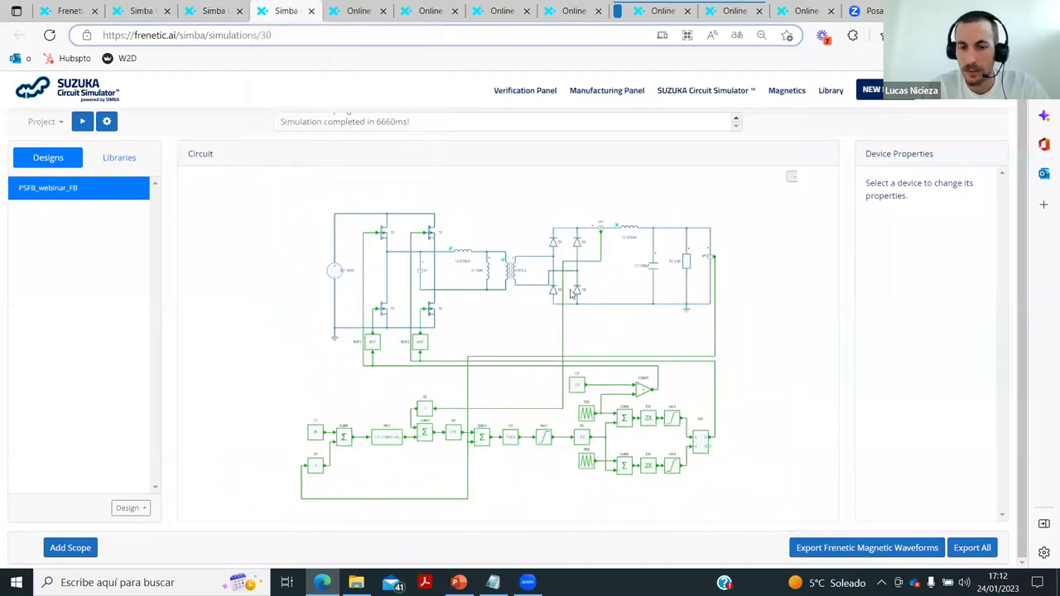
scroll(571, 294, up, 2)
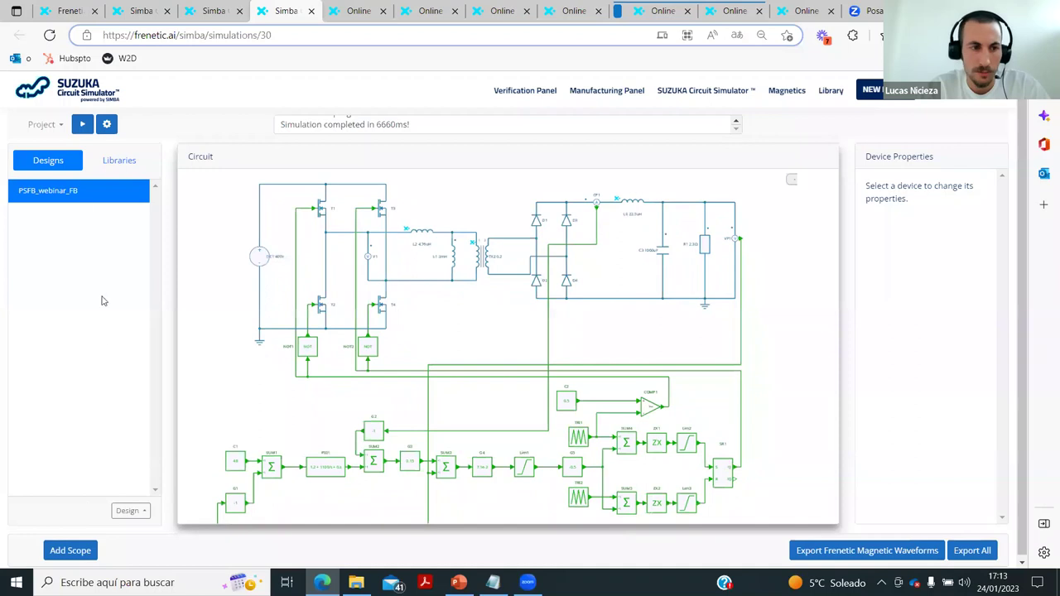
click(82, 124)
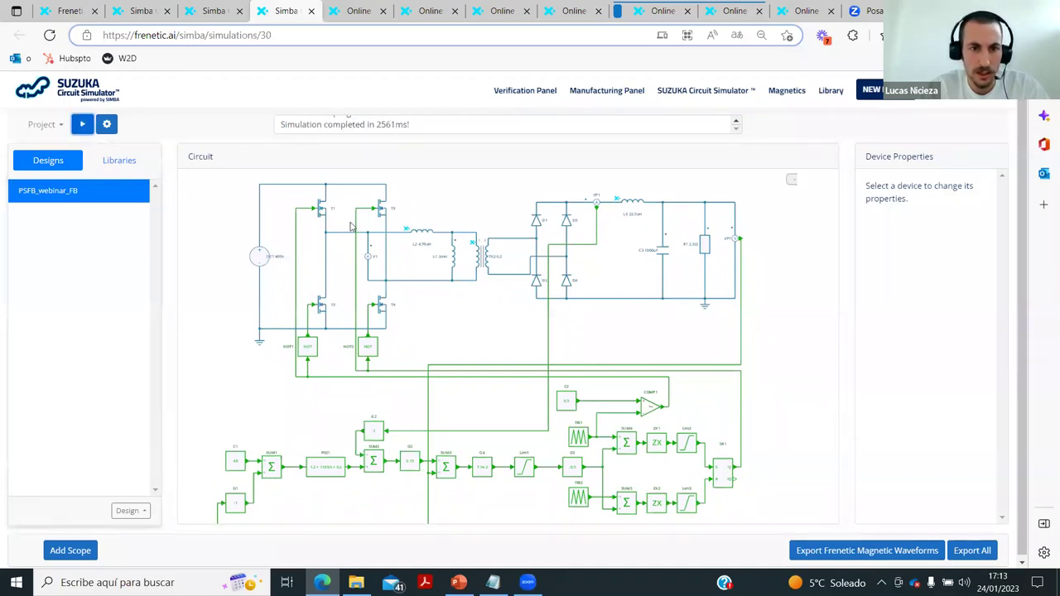
click(394, 124)
scroll(392, 125, up, 3)
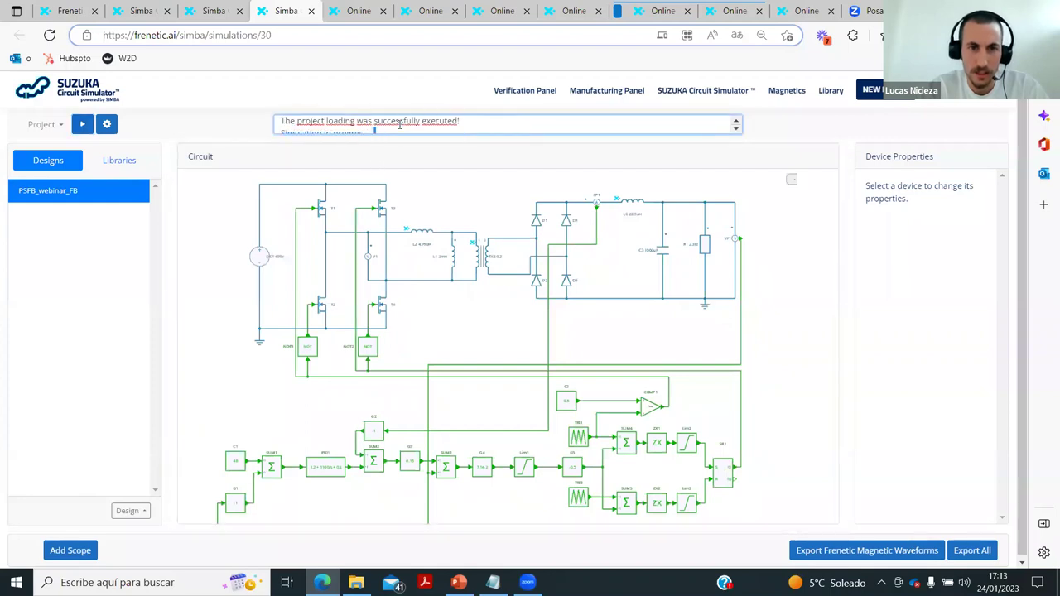
mouse_move(372, 123)
mouse_down()
mouse_move(736, 140)
mouse_move(375, 125)
mouse_up()
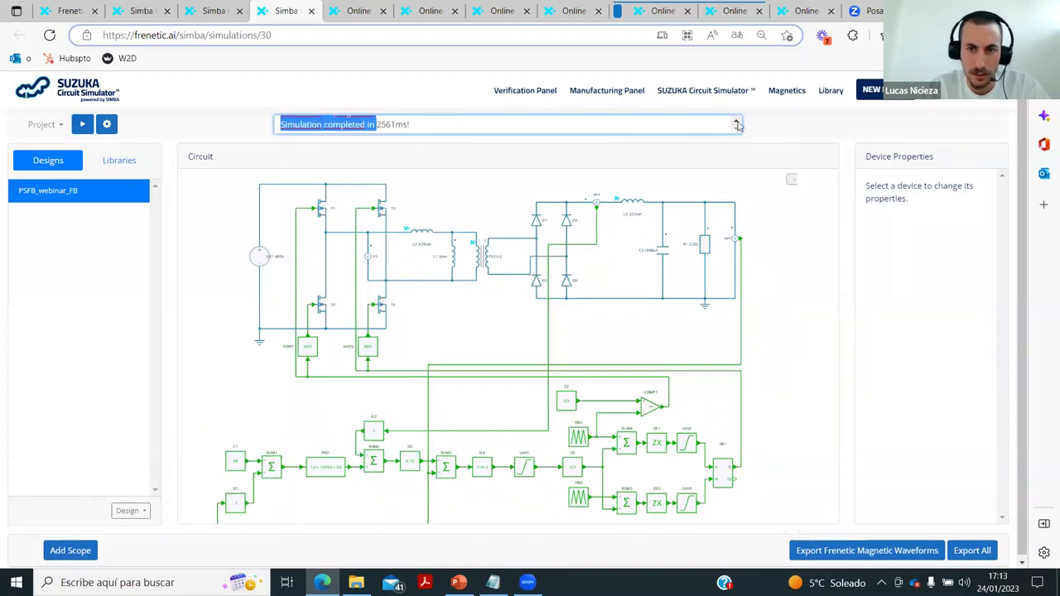
scroll(274, 270, down, 3)
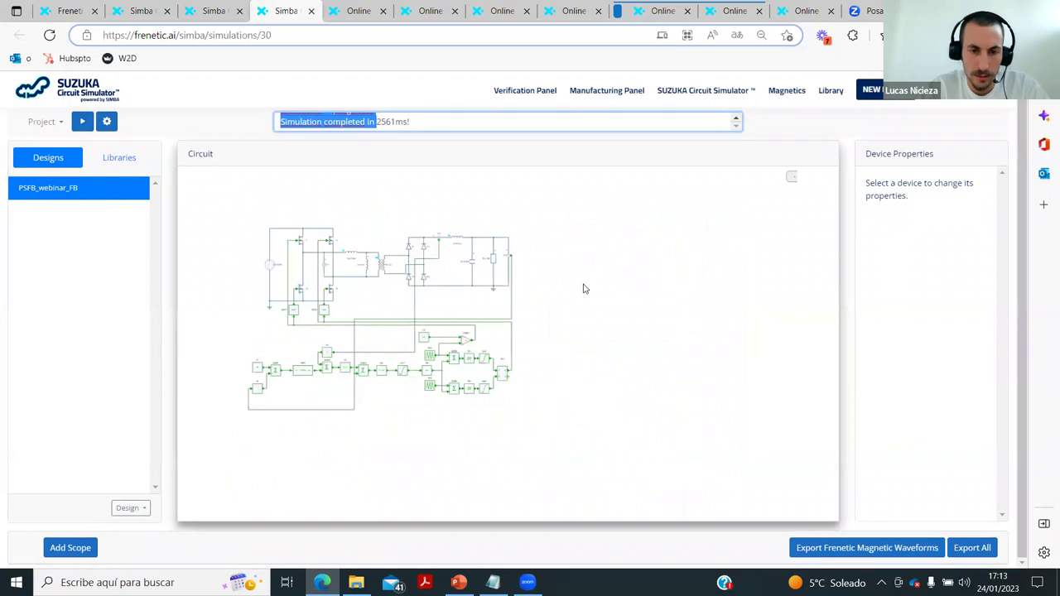
scroll(430, 308, up, 3)
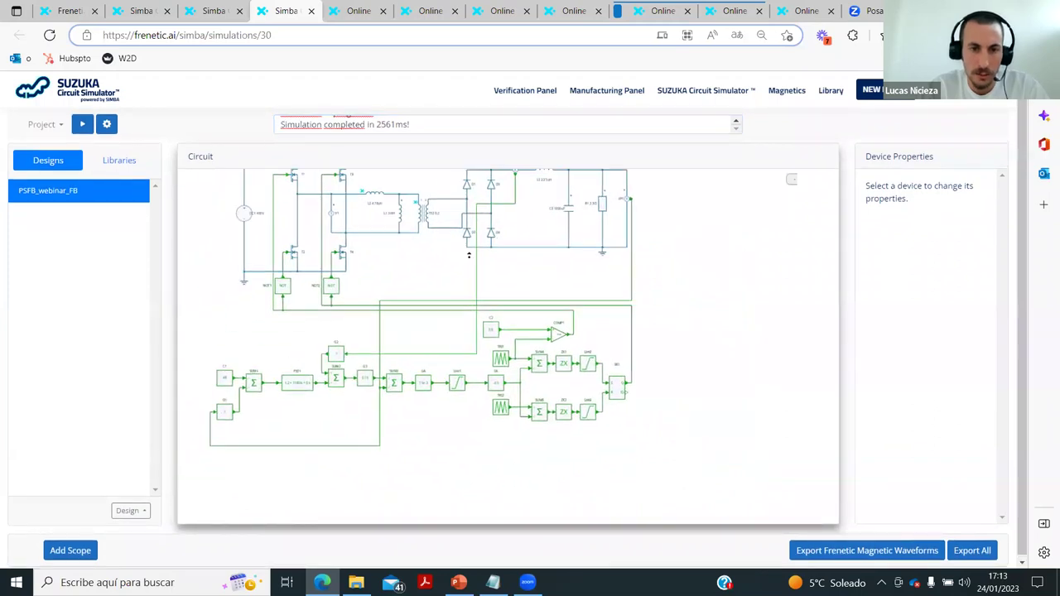
Step: Add a scope plotting the TX2 - W1 and TX2 - W2 currents, narrowed to a few steady-state periods around 0.049 s
click(83, 547)
scroll(109, 485, down, 2)
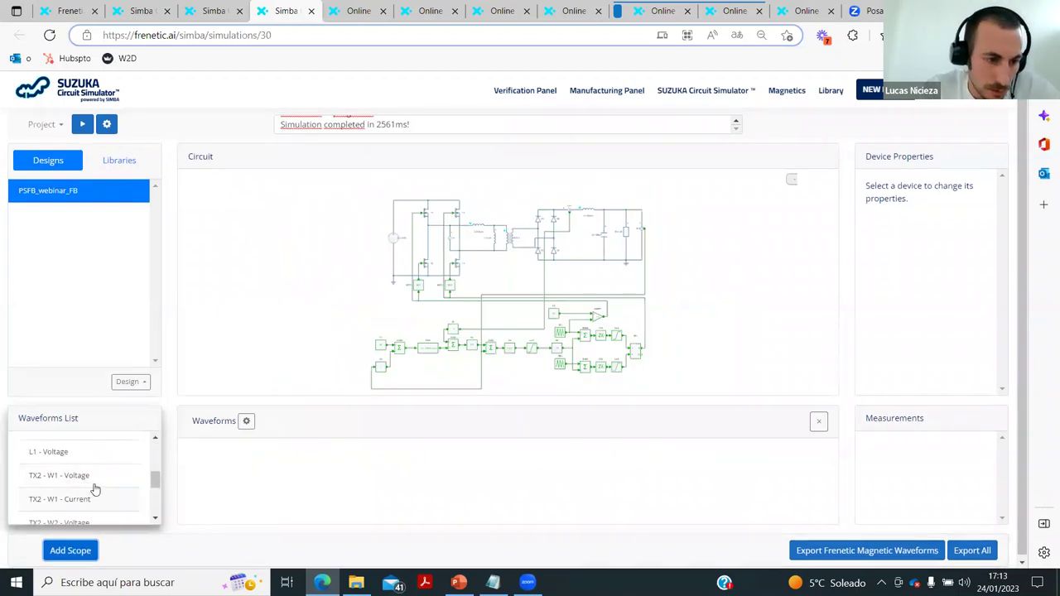
click(83, 499)
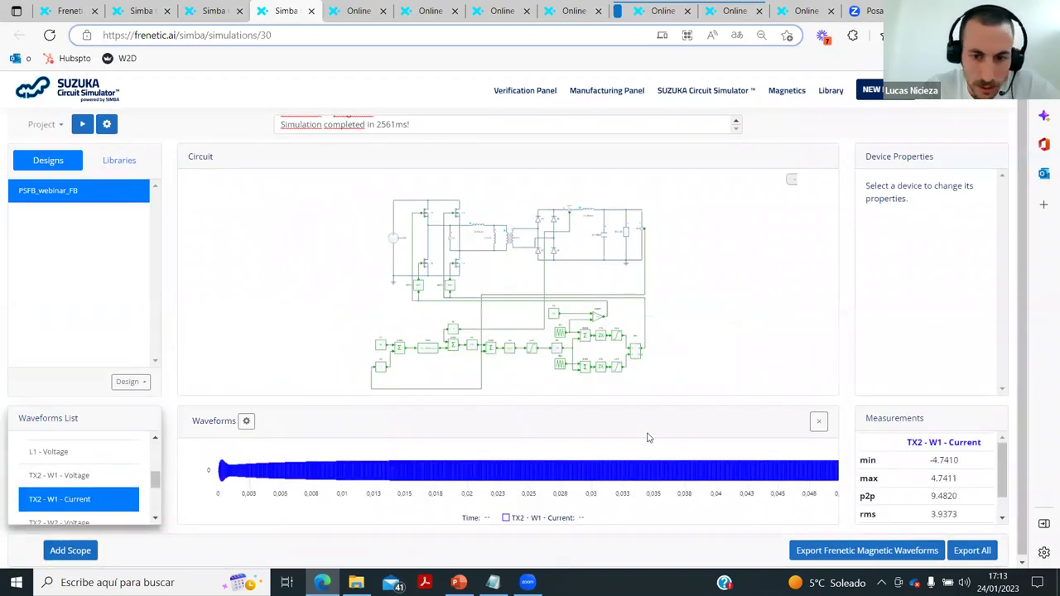
drag(795, 470, 828, 470)
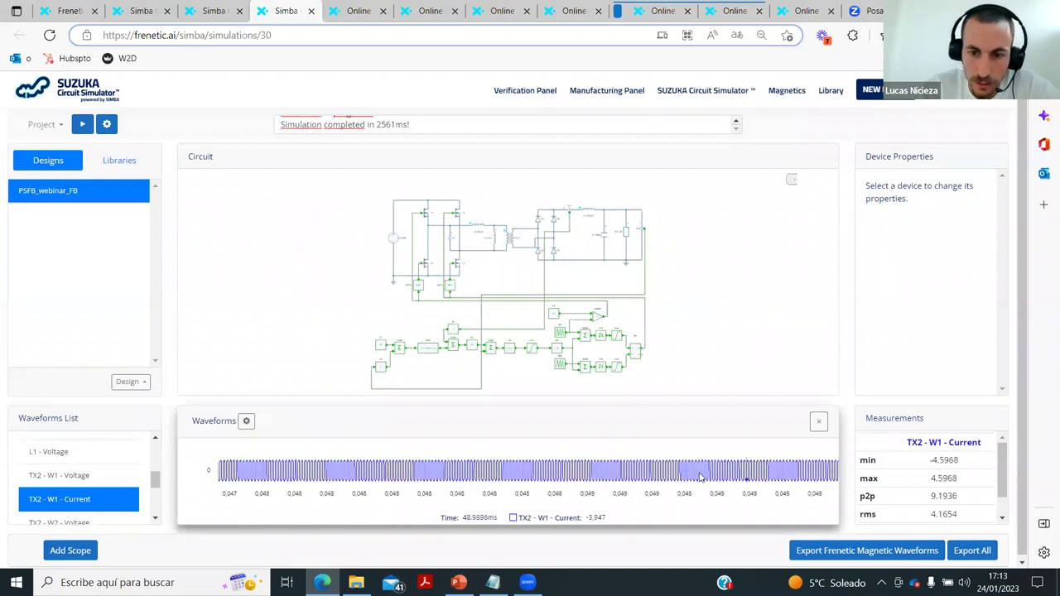
drag(700, 477, 724, 477)
scroll(74, 510, down, 1)
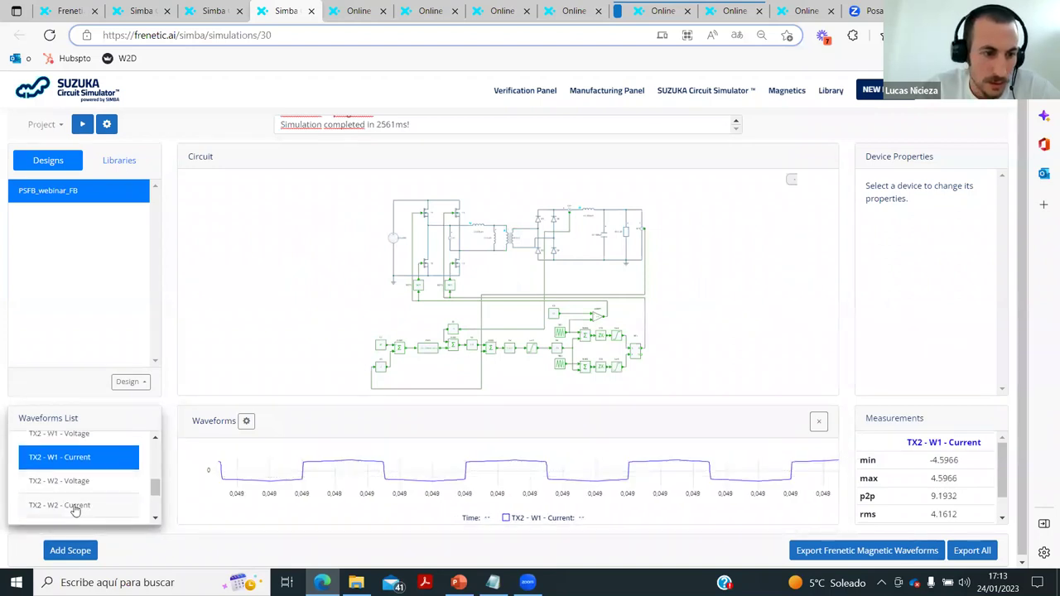
click(75, 505)
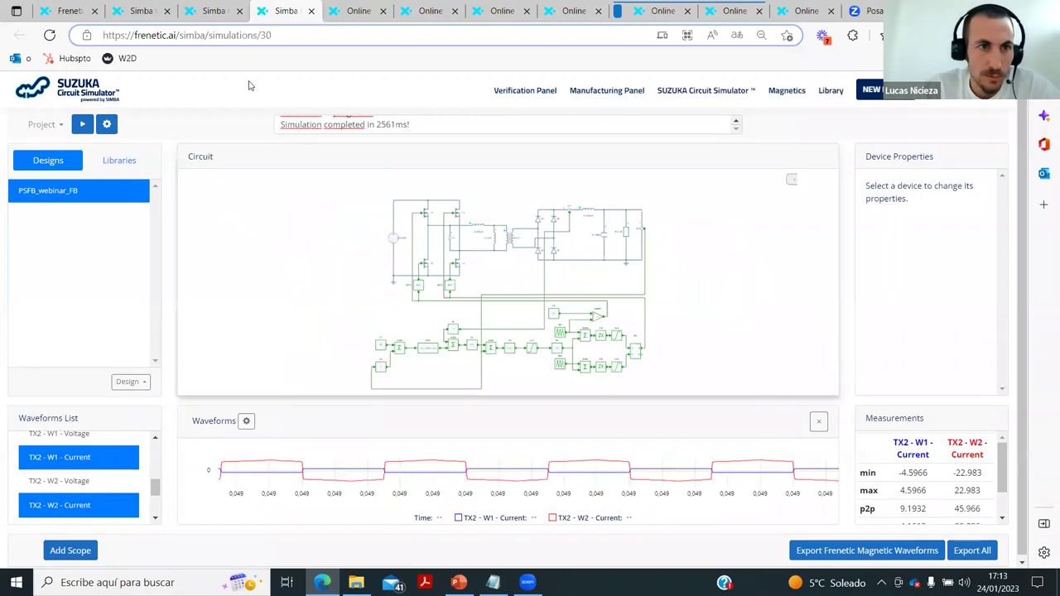
Step: In the PSFB_webinar_Ctapped simulation, add a scope plotting the TX1 - W1 and TX1 - W3 currents, narrowed to the final steady-state periods
click(215, 11)
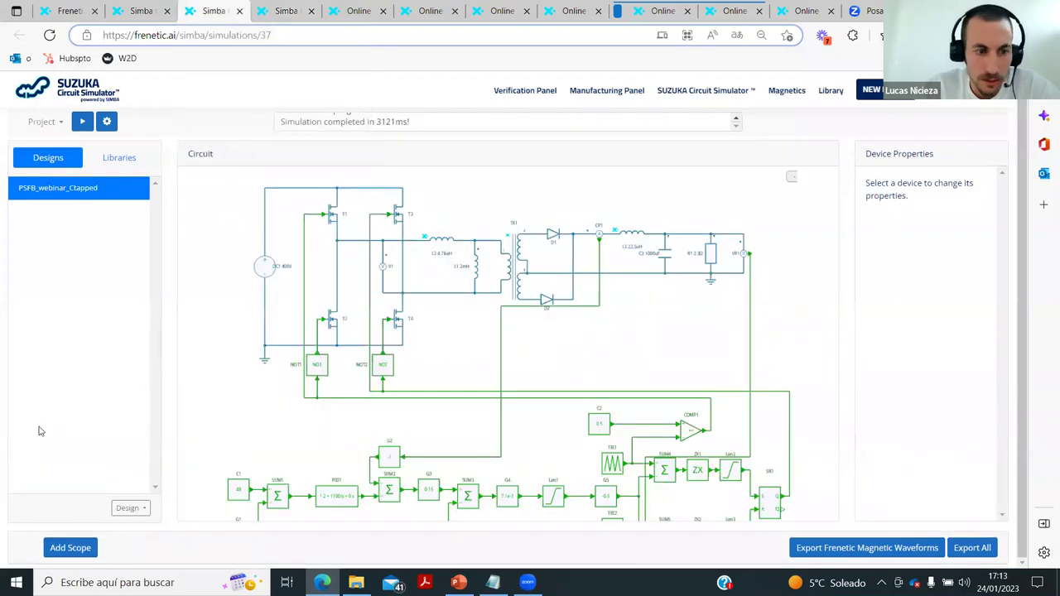
click(70, 547)
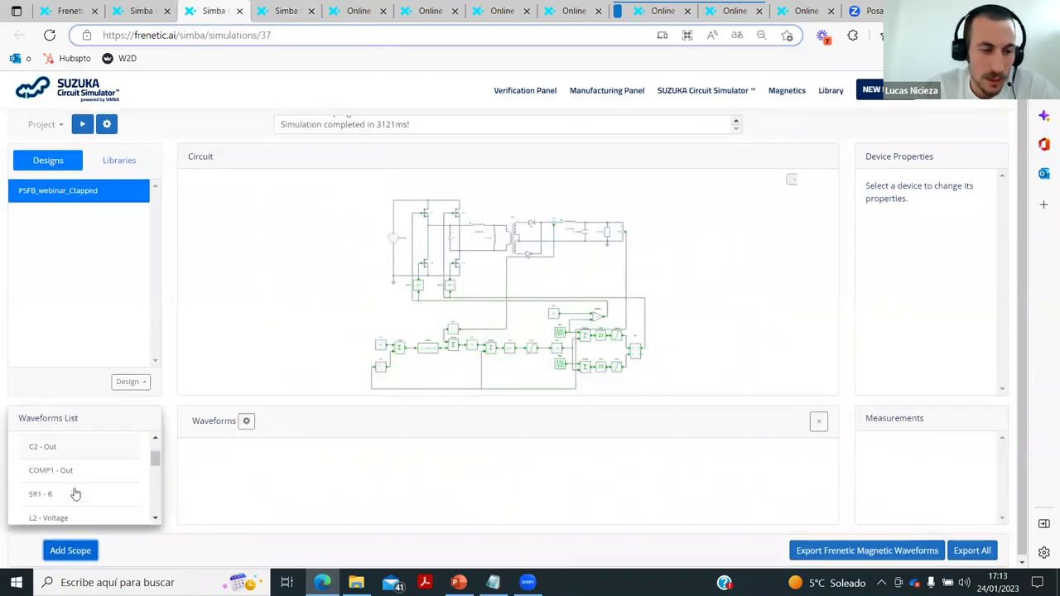
scroll(75, 494, down, 5)
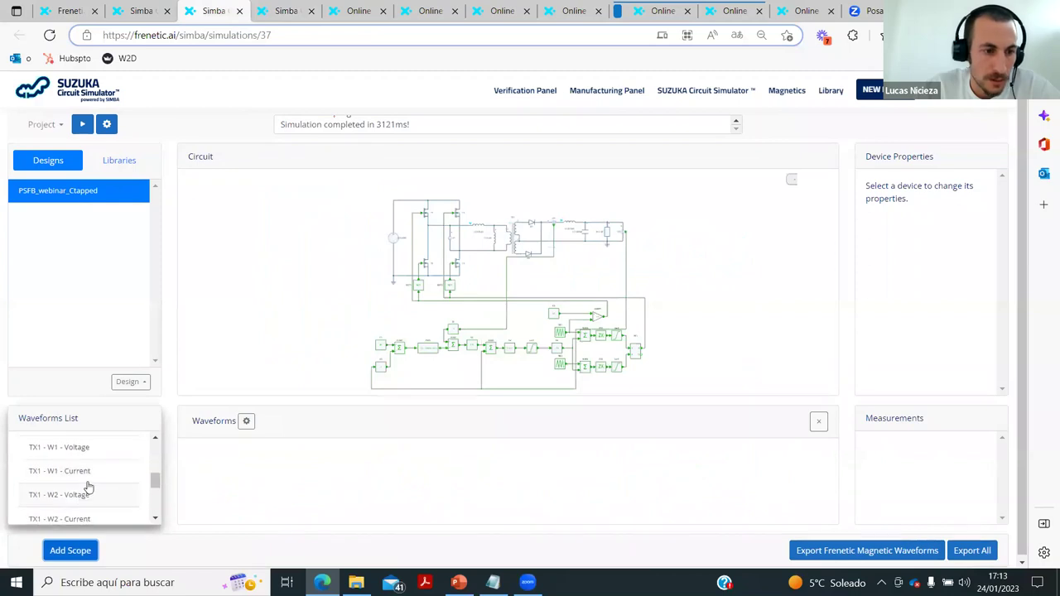
click(88, 482)
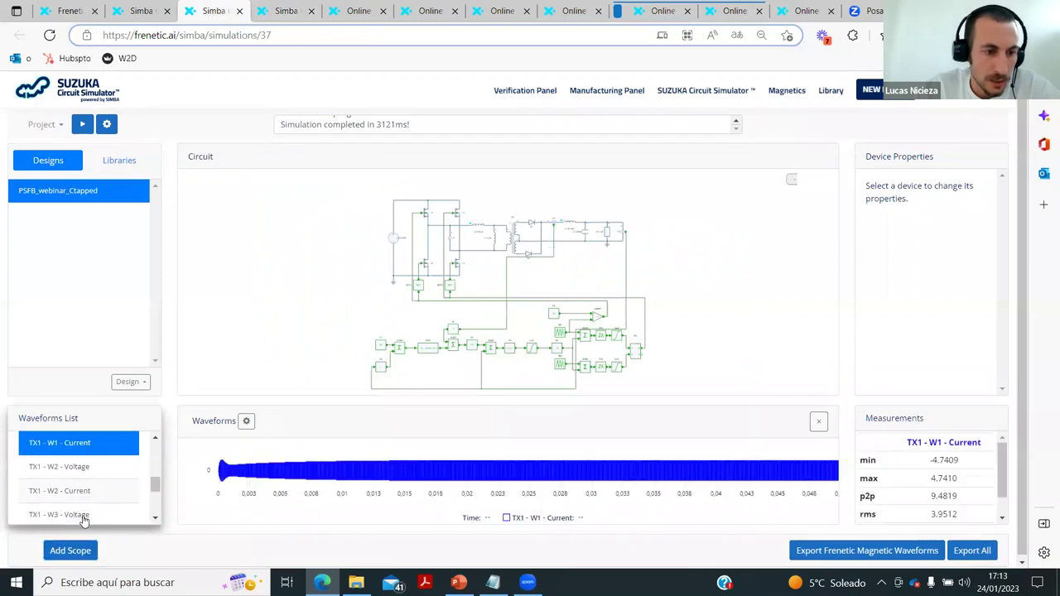
scroll(84, 513, down, 2)
click(76, 510)
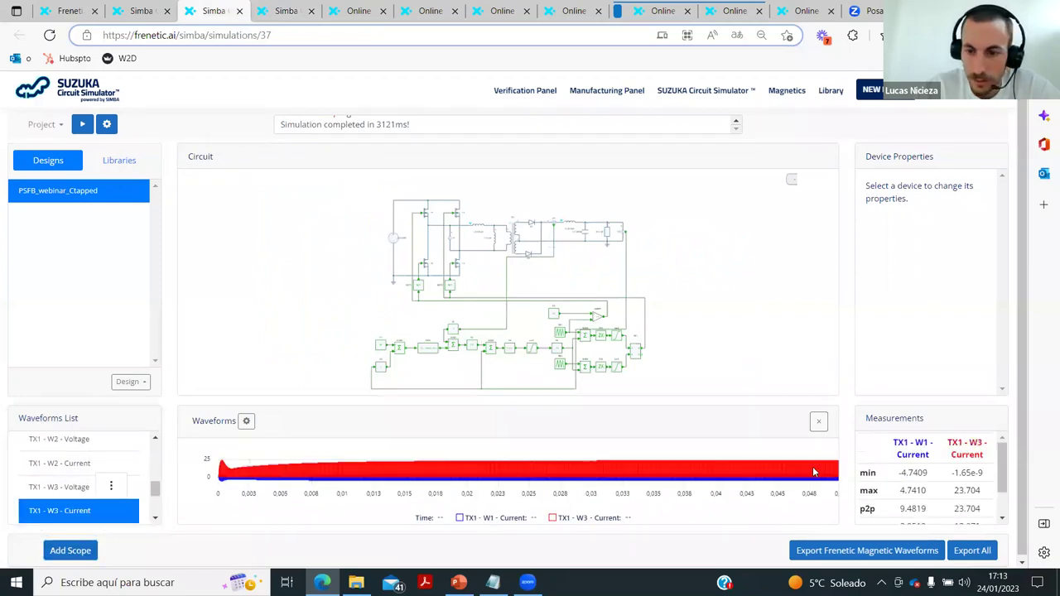
scroll(810, 487, up, 4)
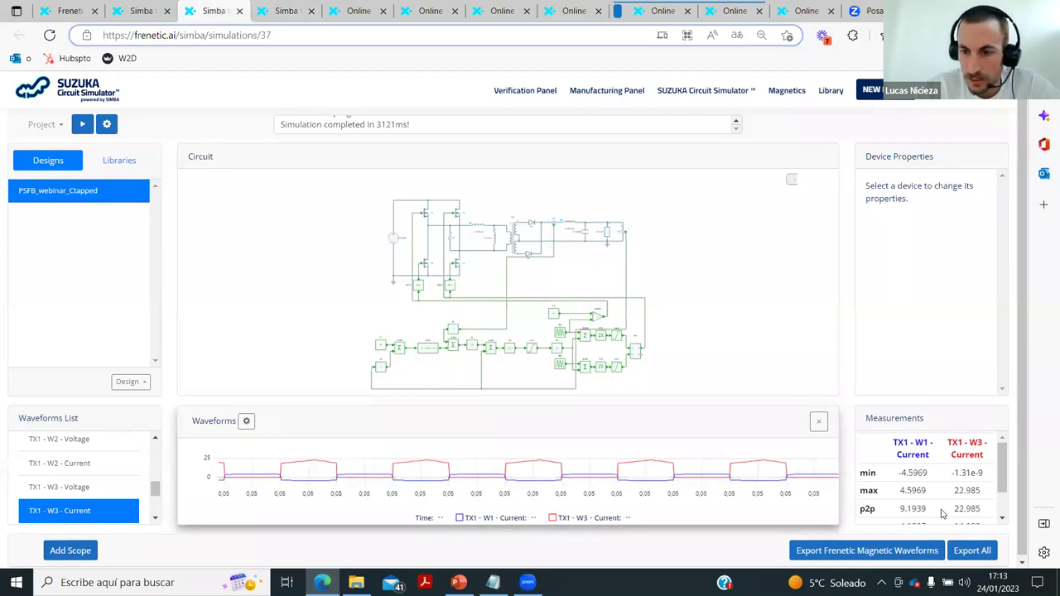
Step: Compare the RMS primary and secondary winding currents of the center-tapped simulation with those of PSFB_webinar_FB
scroll(934, 510, down, 2)
drag(897, 501, 922, 498)
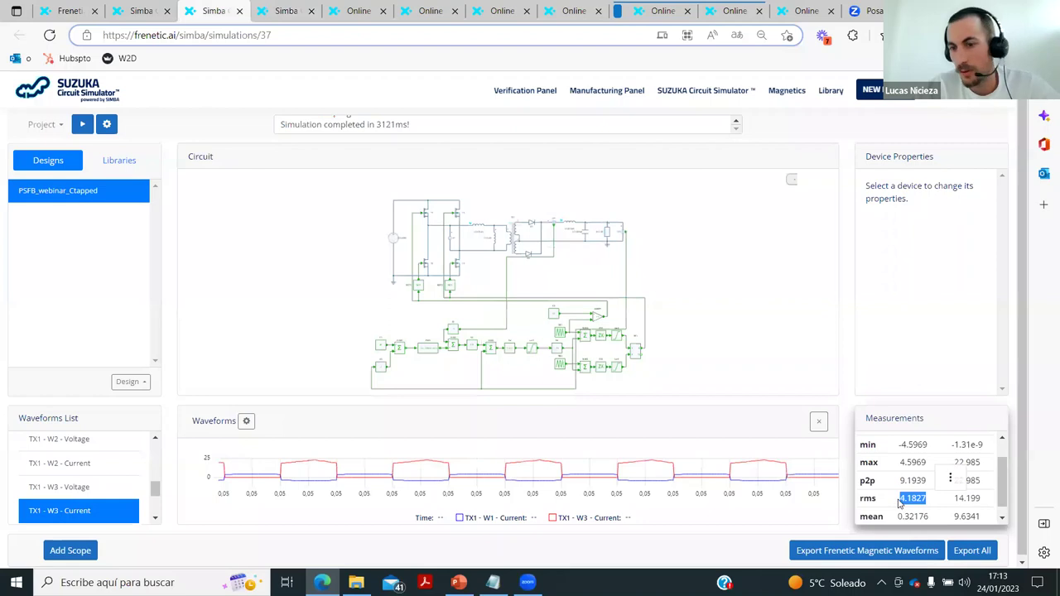
drag(959, 498, 940, 495)
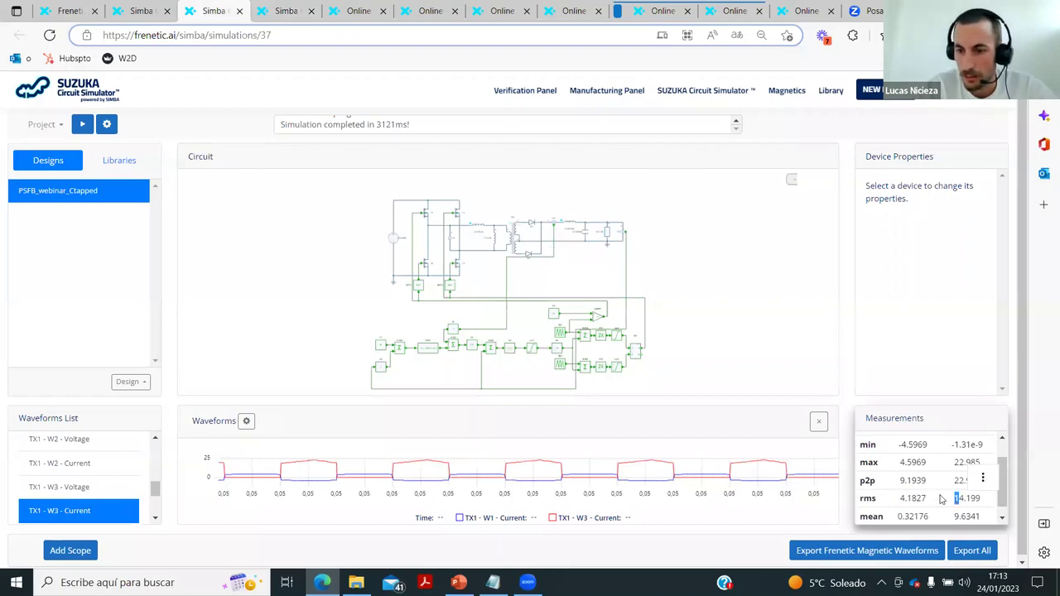
click(282, 10)
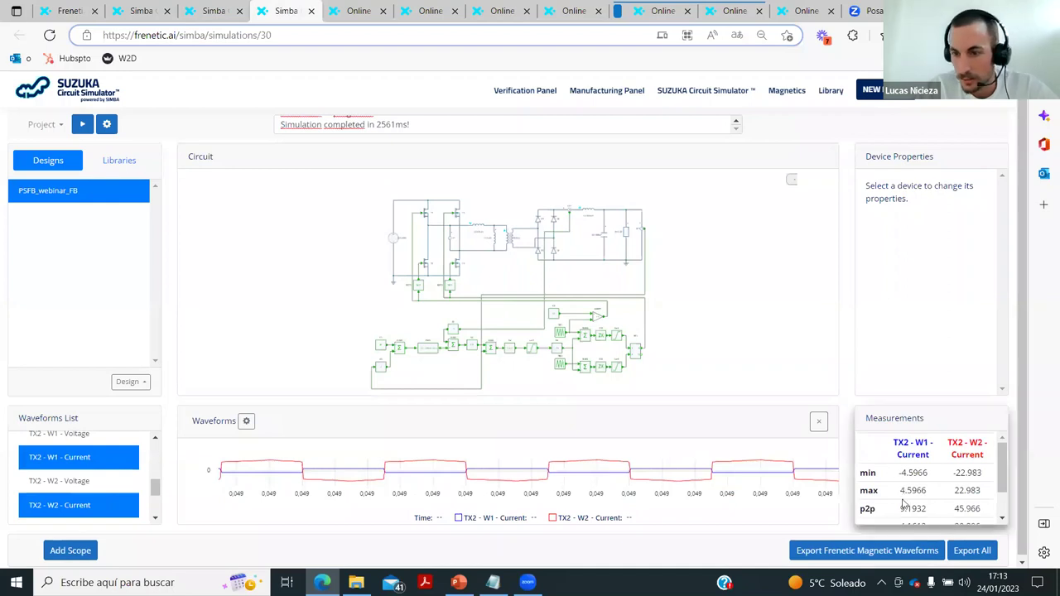
scroll(902, 503, down, 2)
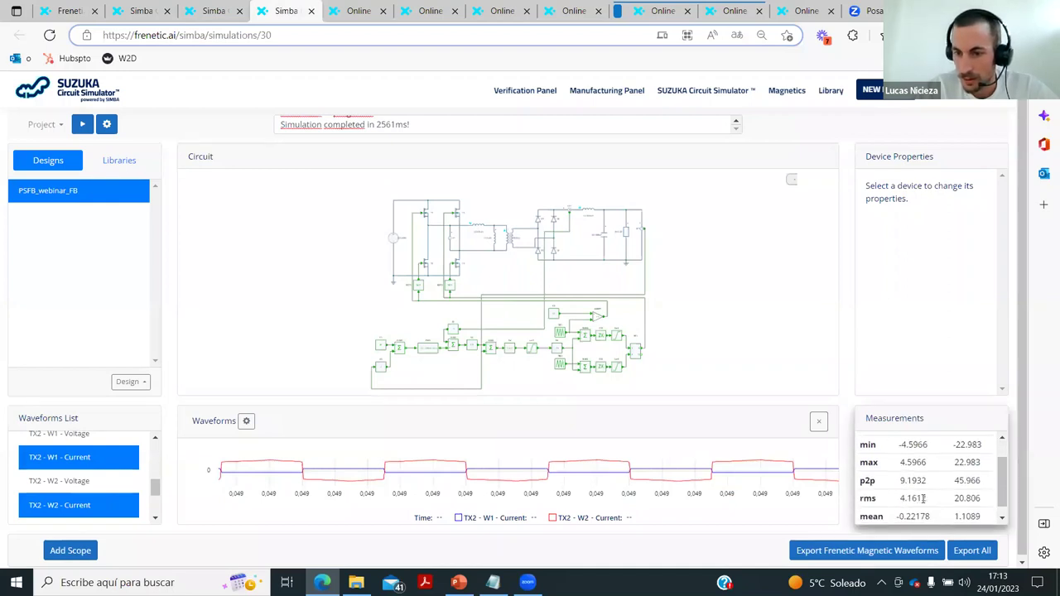
drag(900, 498, 925, 498)
scroll(522, 283, up, 3)
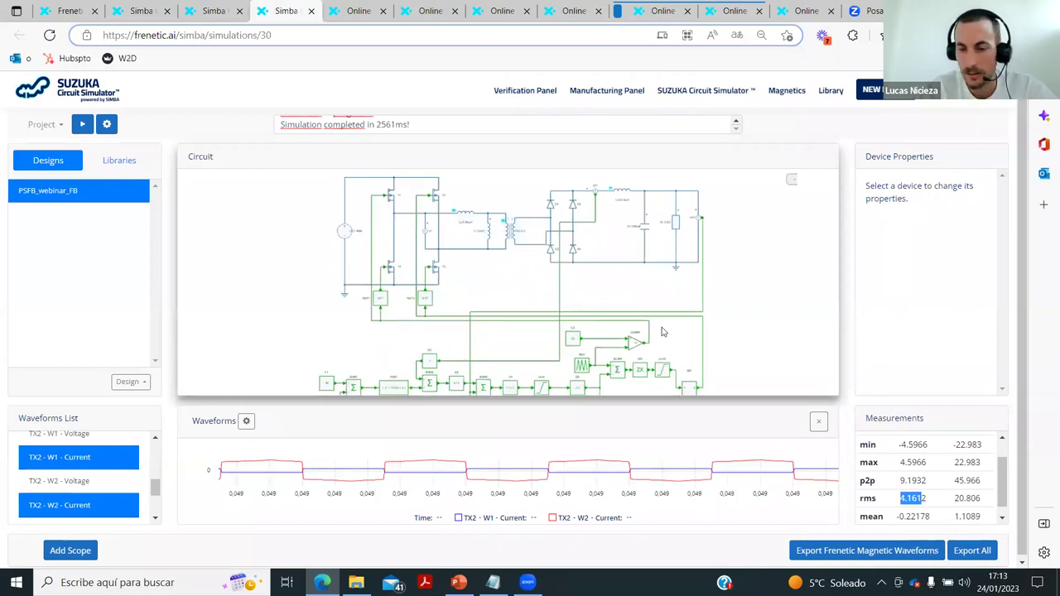
scroll(960, 497, up, 1)
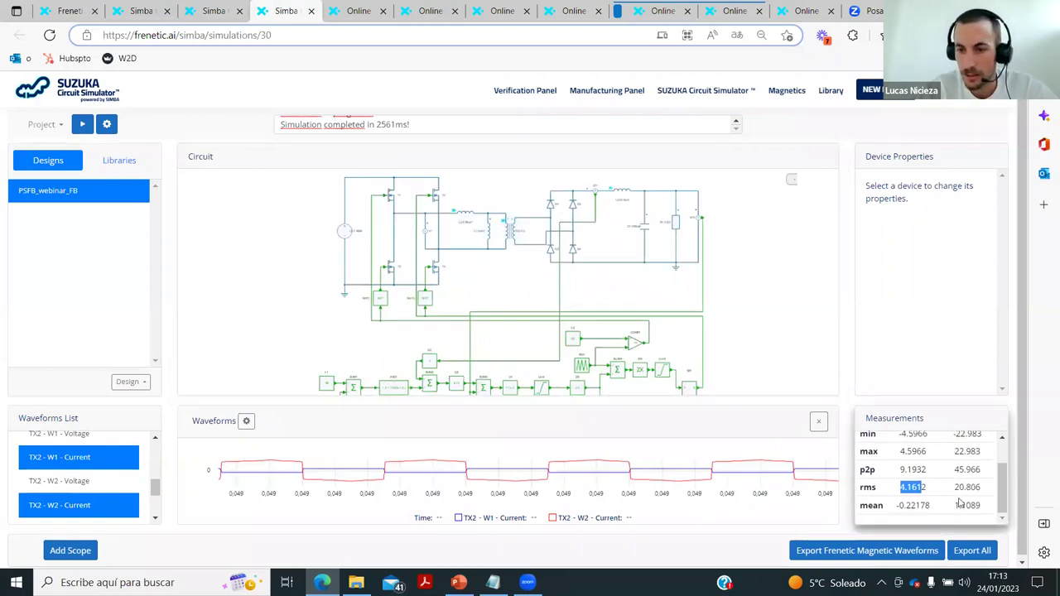
drag(955, 500, 983, 502)
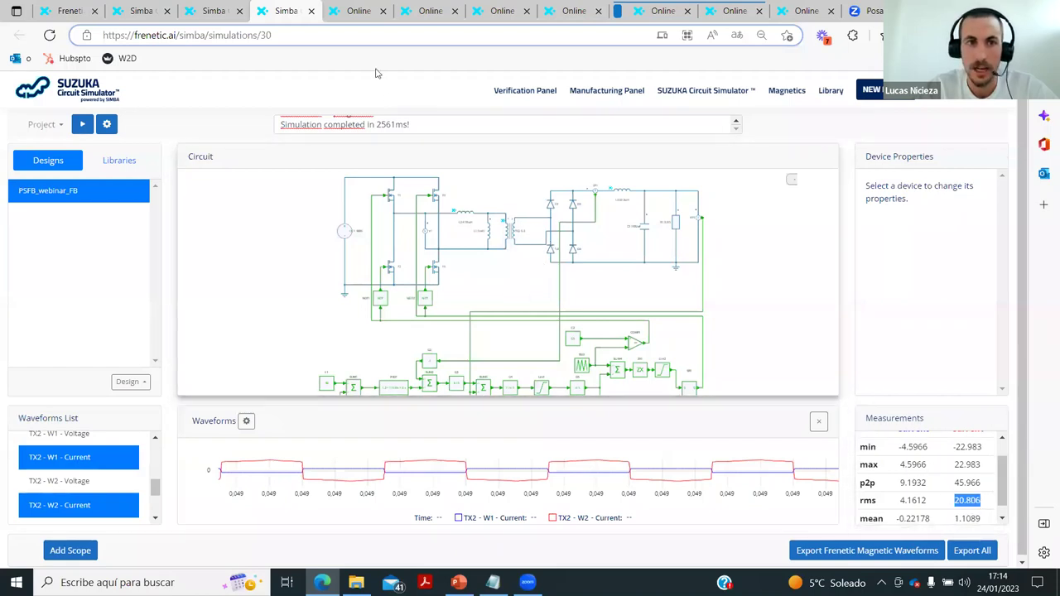
Step: Open the PSFB_Trafo_FB_5_1_I transformer design and review its secondary waveform values, returning the display to Primary
click(357, 9)
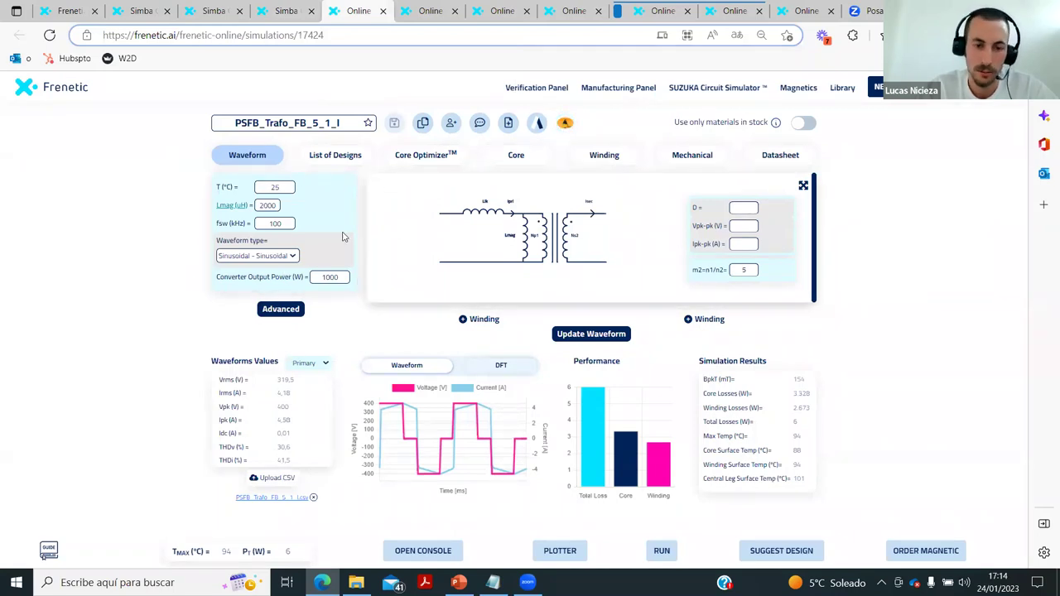
click(319, 373)
click(313, 393)
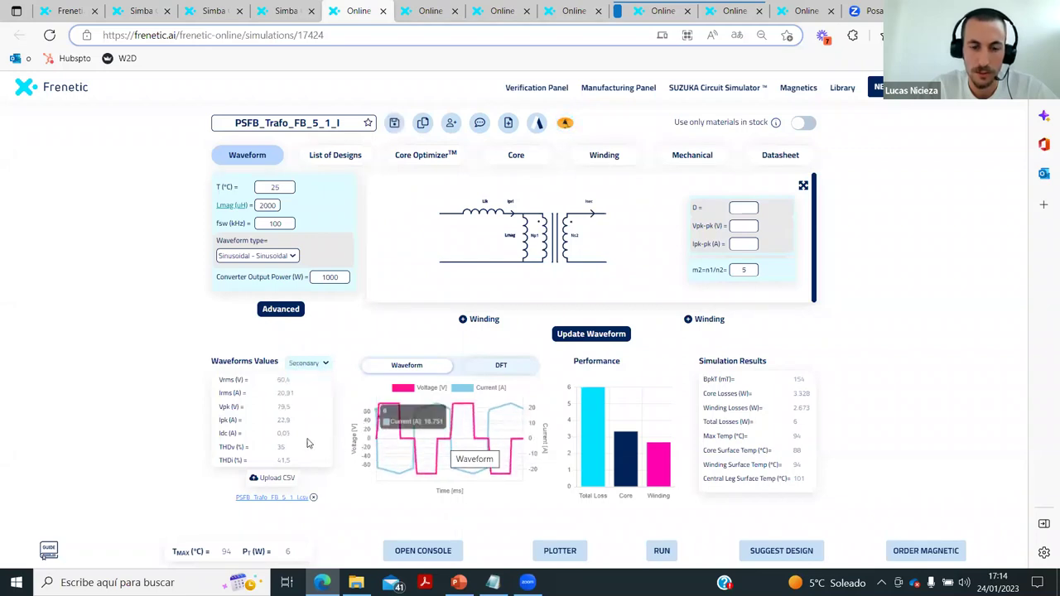
click(323, 369)
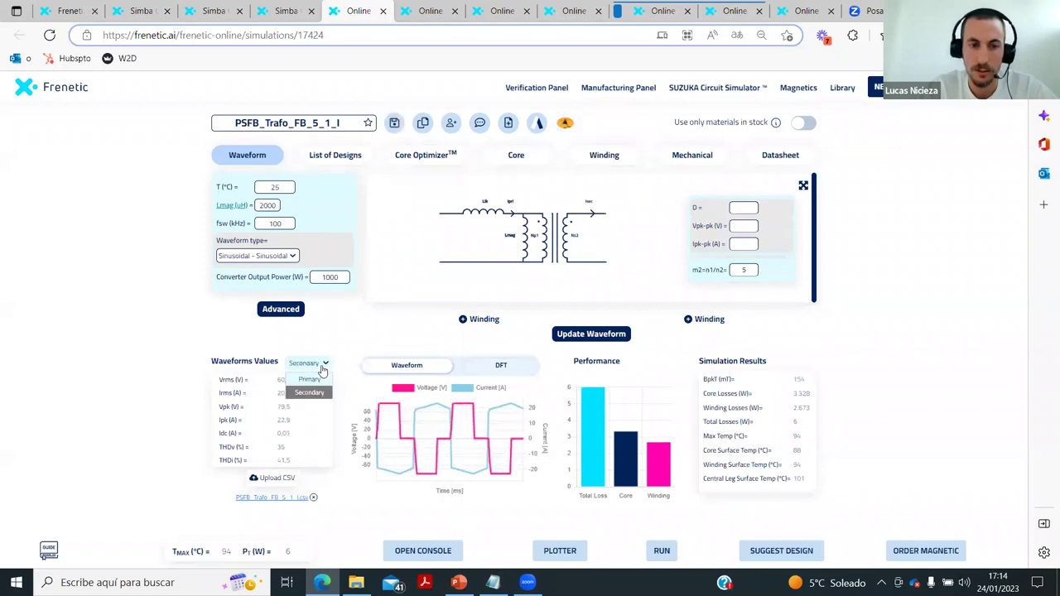
click(309, 379)
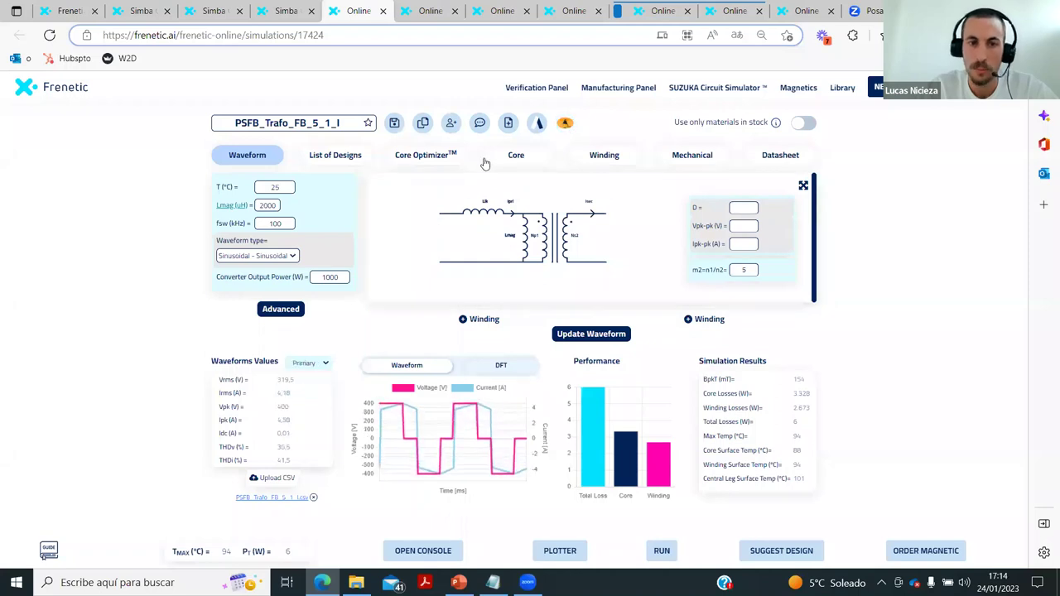
Step: Examine the transformer's Core Optimizer plot and the core's shape, material and number of turns
click(449, 162)
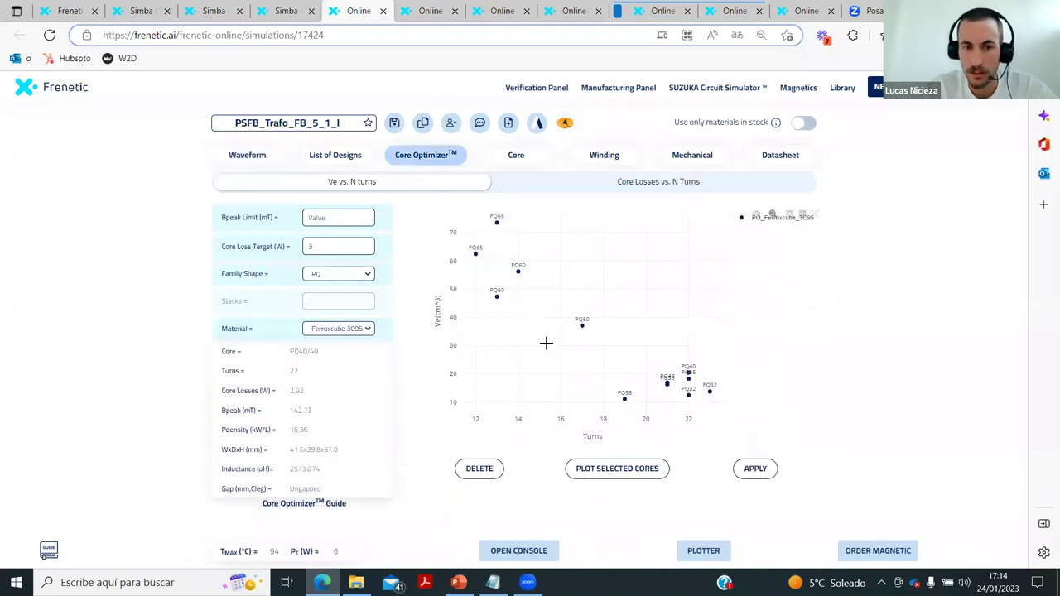
click(508, 159)
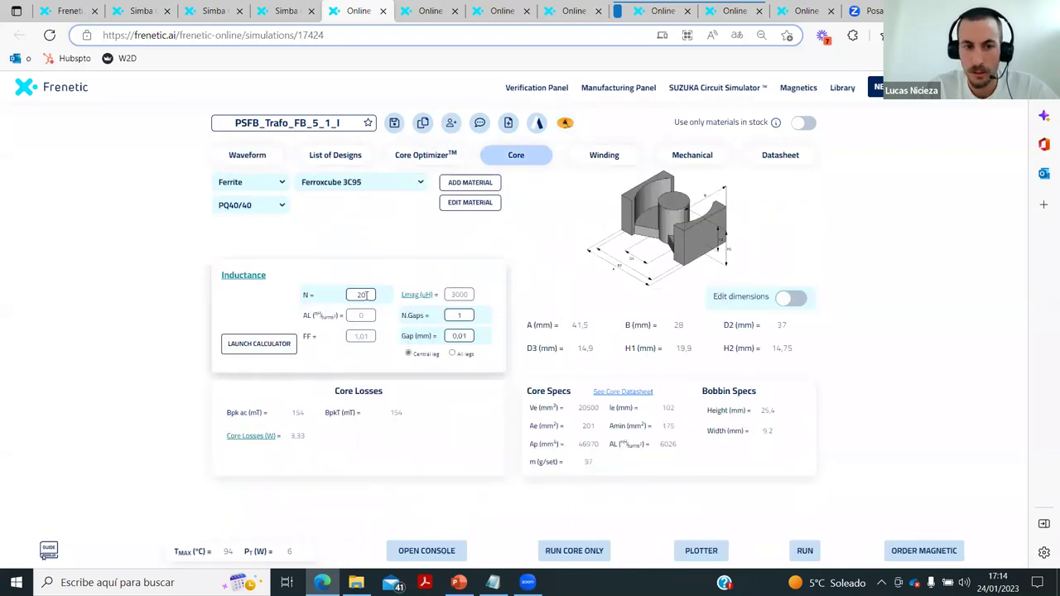
drag(351, 294, 378, 305)
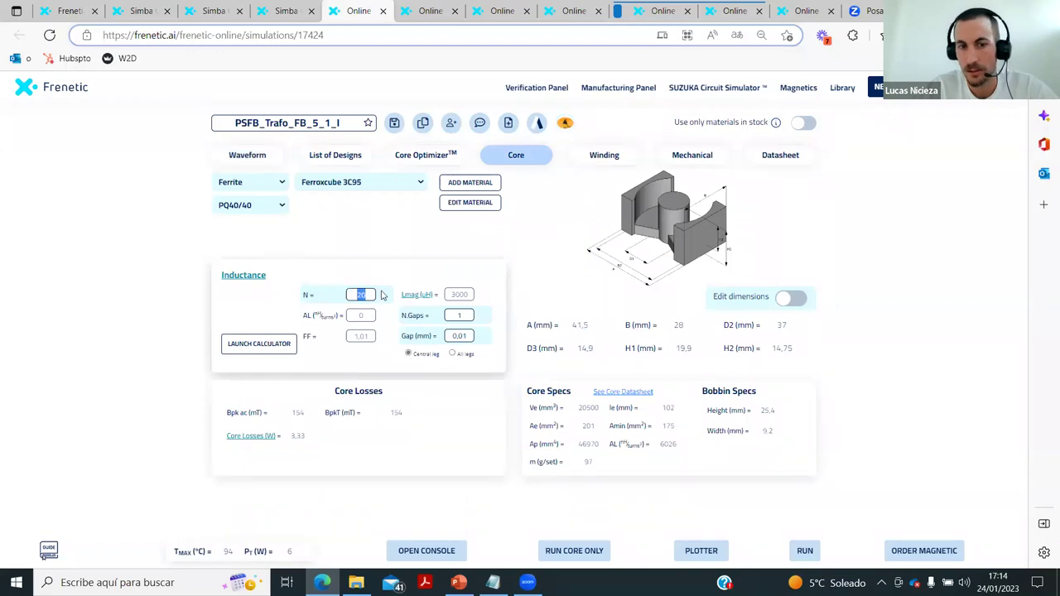
Step: Examine the primary and secondary winding settings of the transformer, including turns, layers, strands and parallels
click(587, 159)
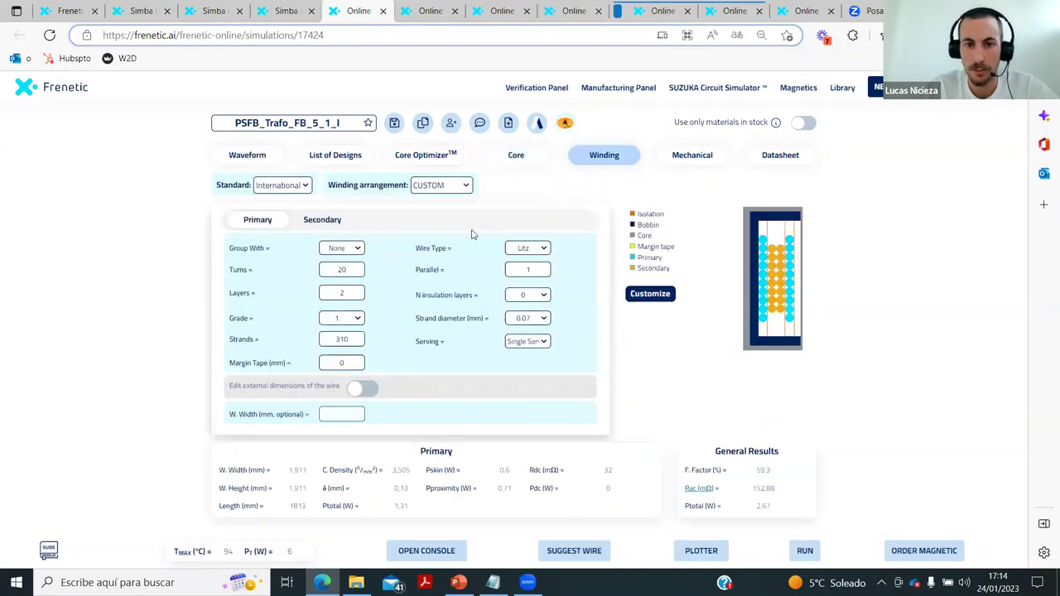
click(339, 223)
click(275, 225)
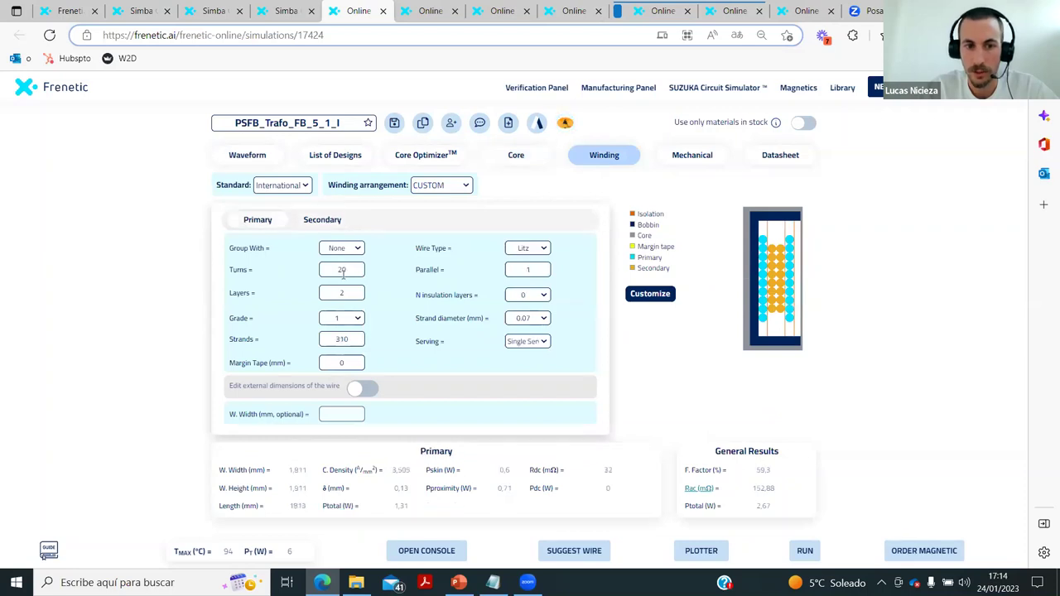
click(319, 222)
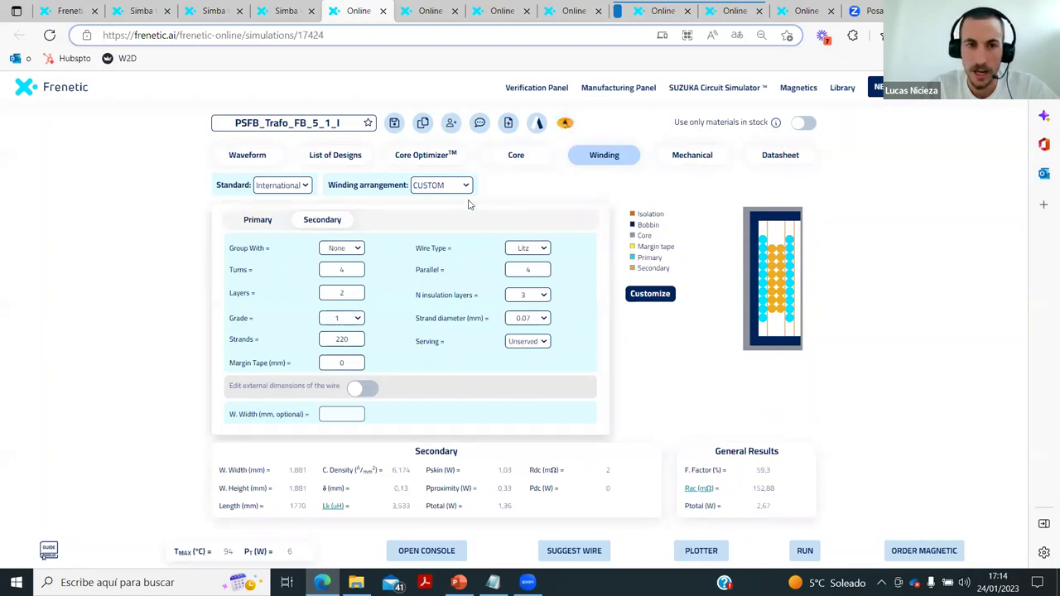
Step: Return to the full-bridge transformer's waveform data and switch the displayed values from Secondary to Primary
click(264, 155)
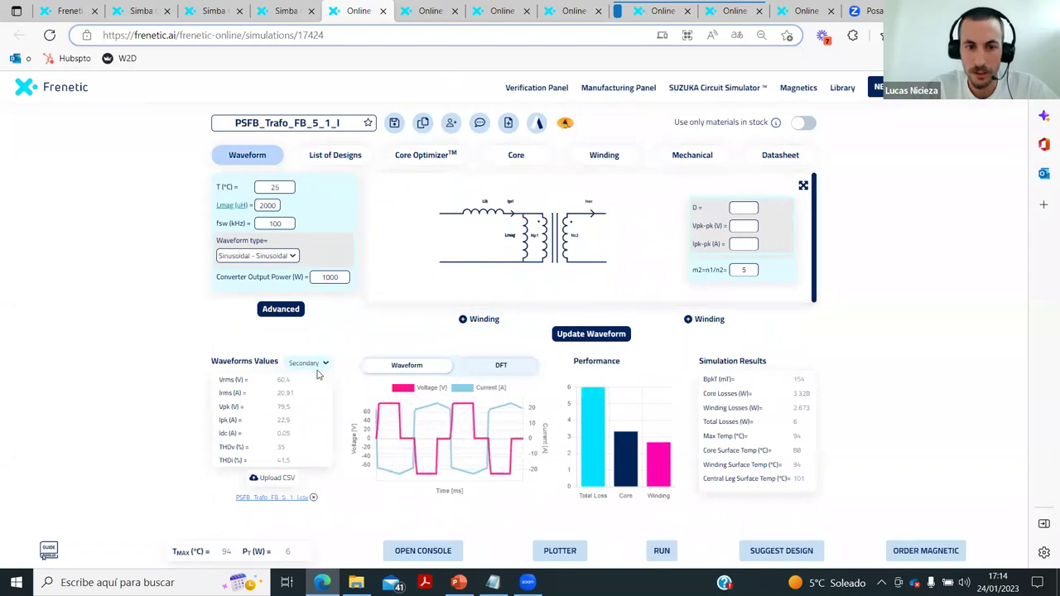
click(315, 368)
click(308, 379)
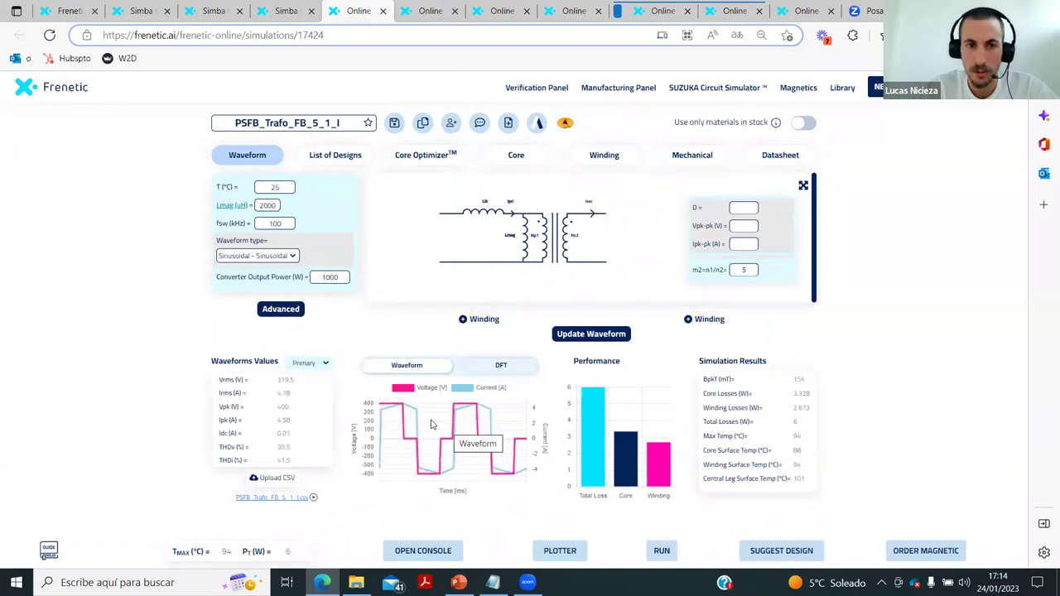
Step: Open the PSFB_Trafo_Ctapped design and review its secondary waveform values, core and secondary winding settings
click(418, 12)
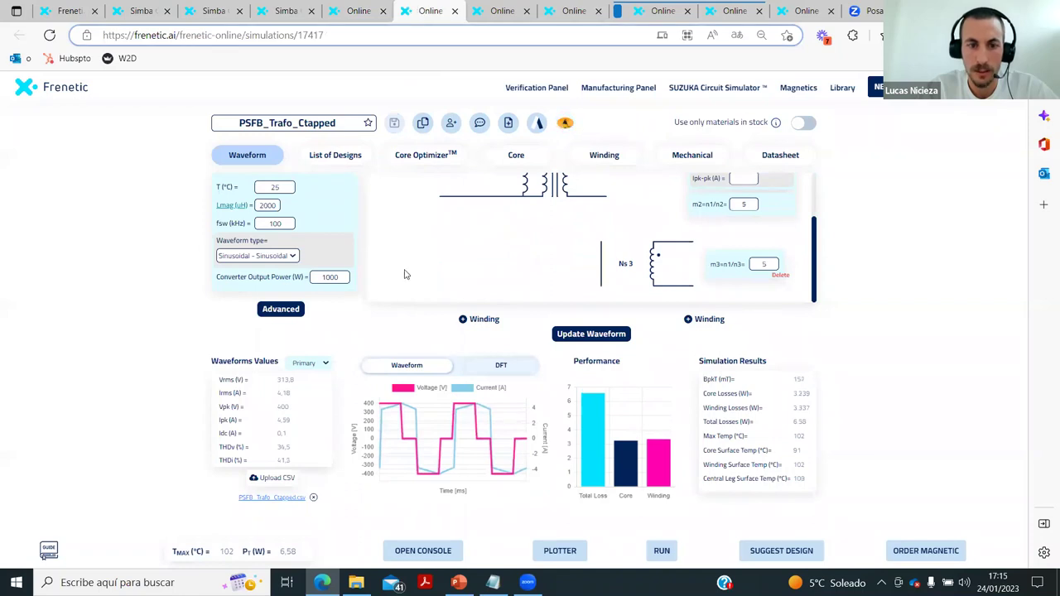
click(319, 363)
click(315, 391)
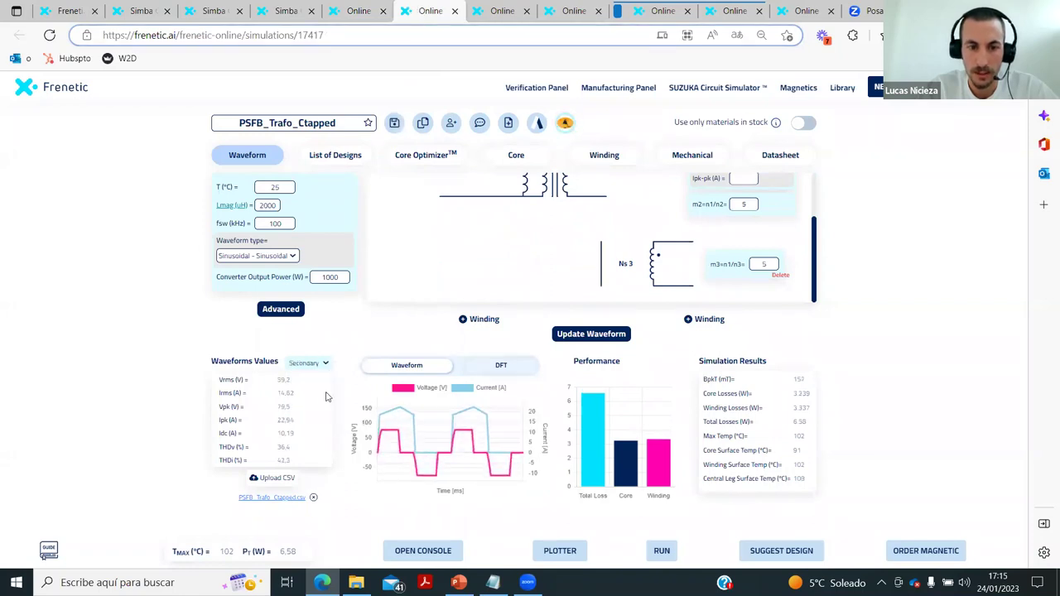
scroll(516, 190, up, 2)
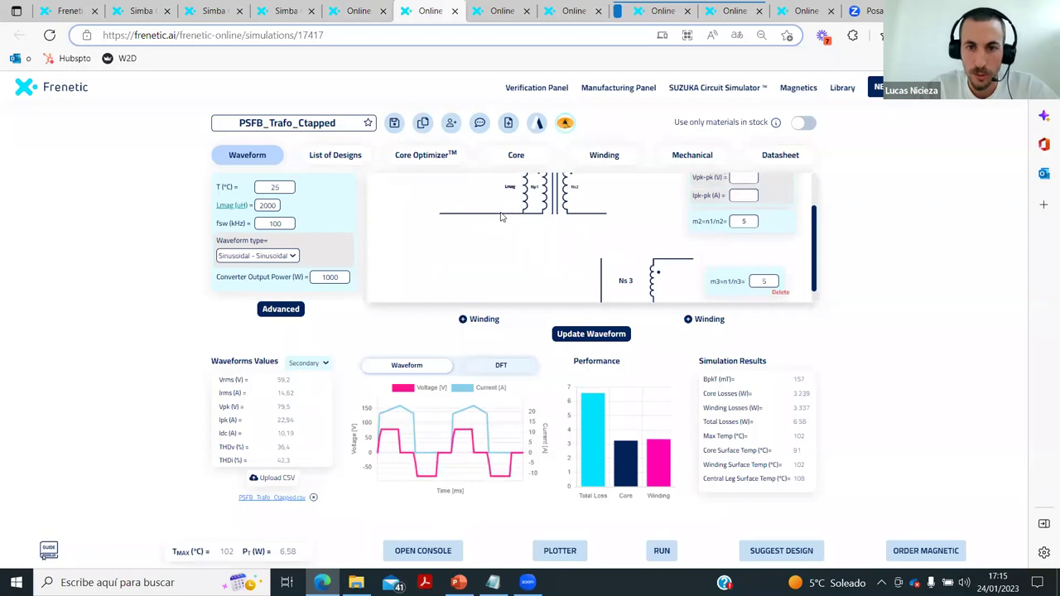
click(522, 158)
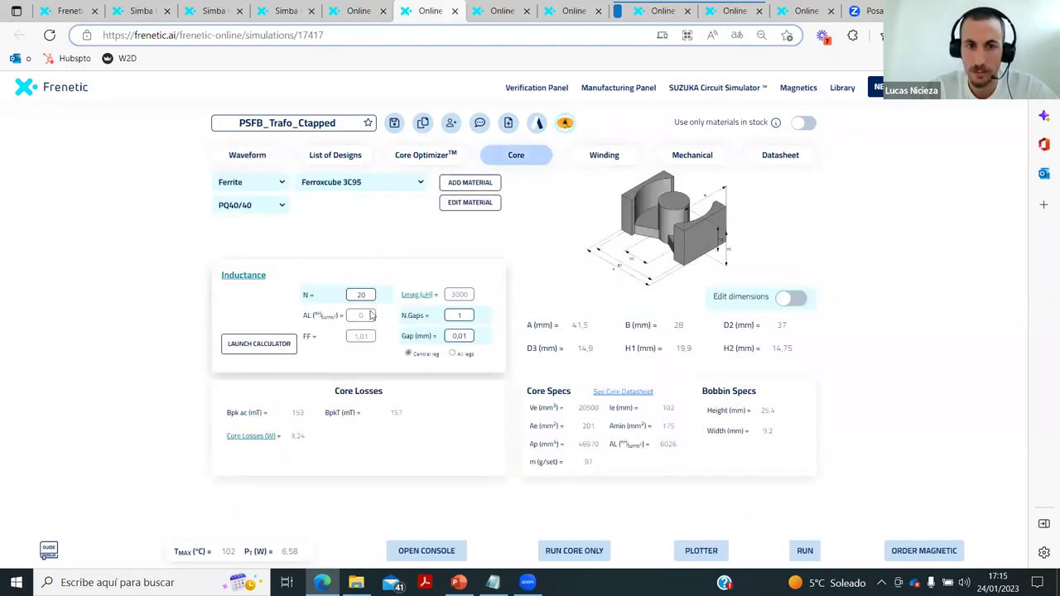
click(582, 157)
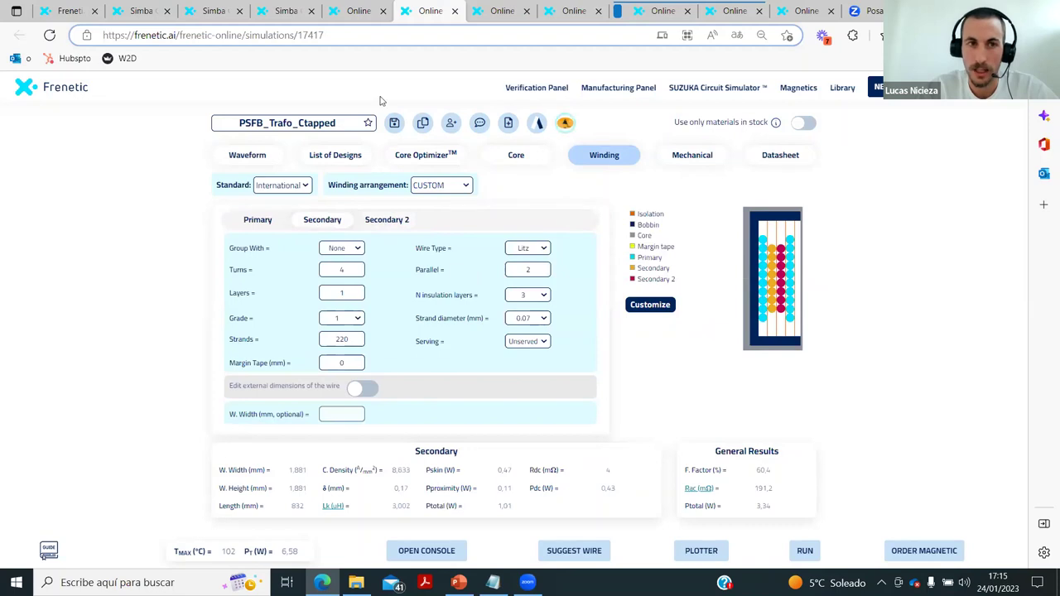
Step: Compare the core and winding losses of PSFB_Trafo_Ctapped with those of PSFB_Trafo_FB_5_1_I in the simulation results
click(256, 155)
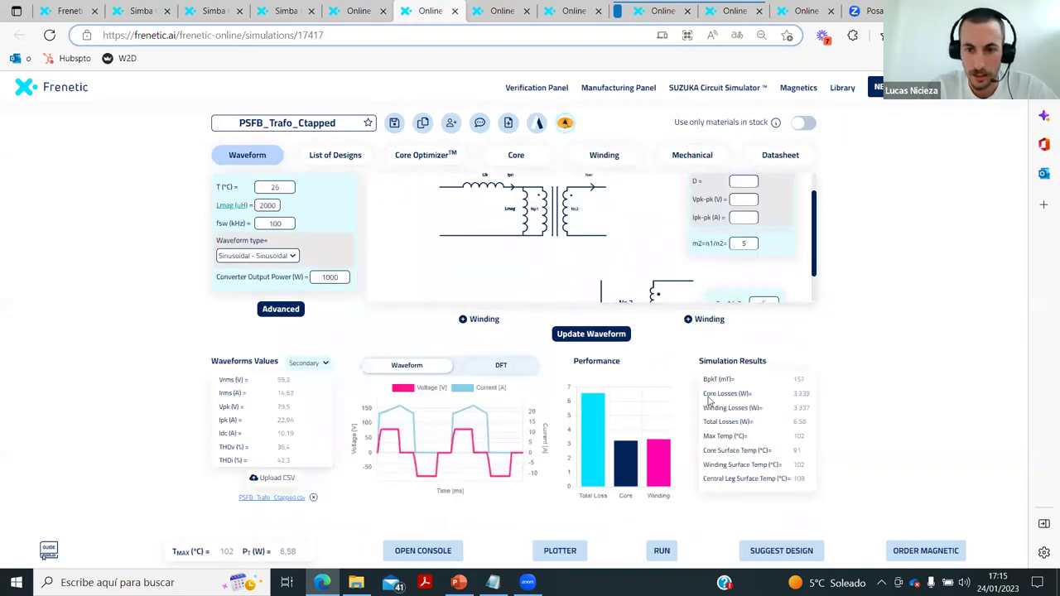
double_click(804, 395)
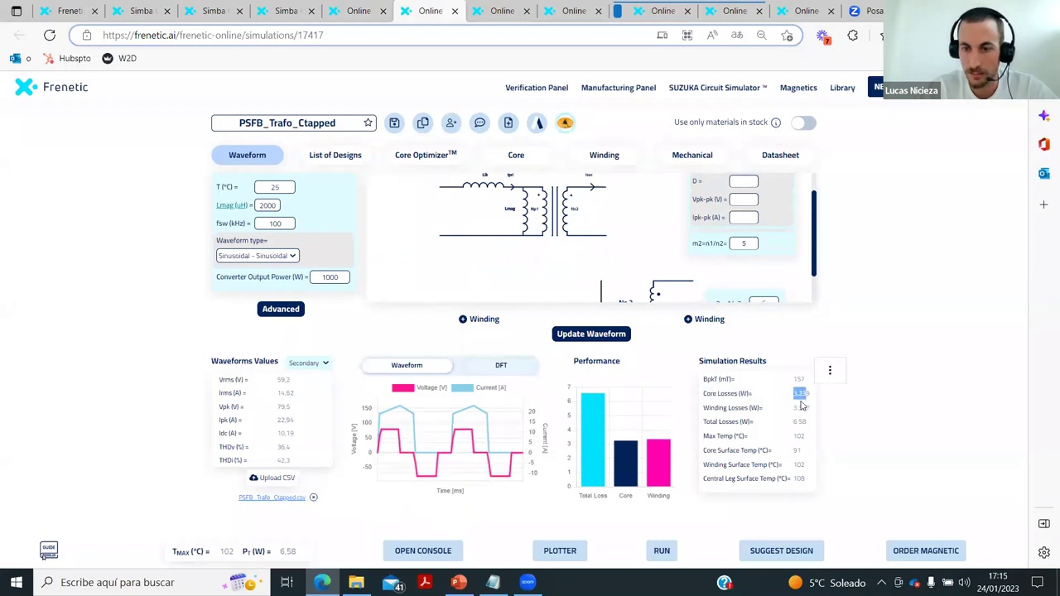
click(798, 411)
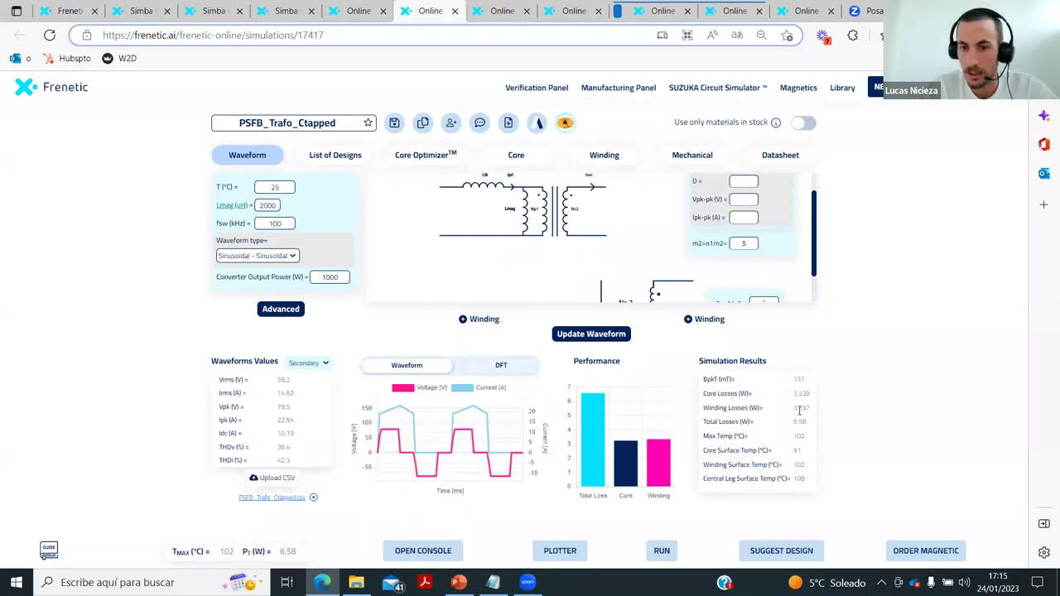
drag(807, 411, 810, 417)
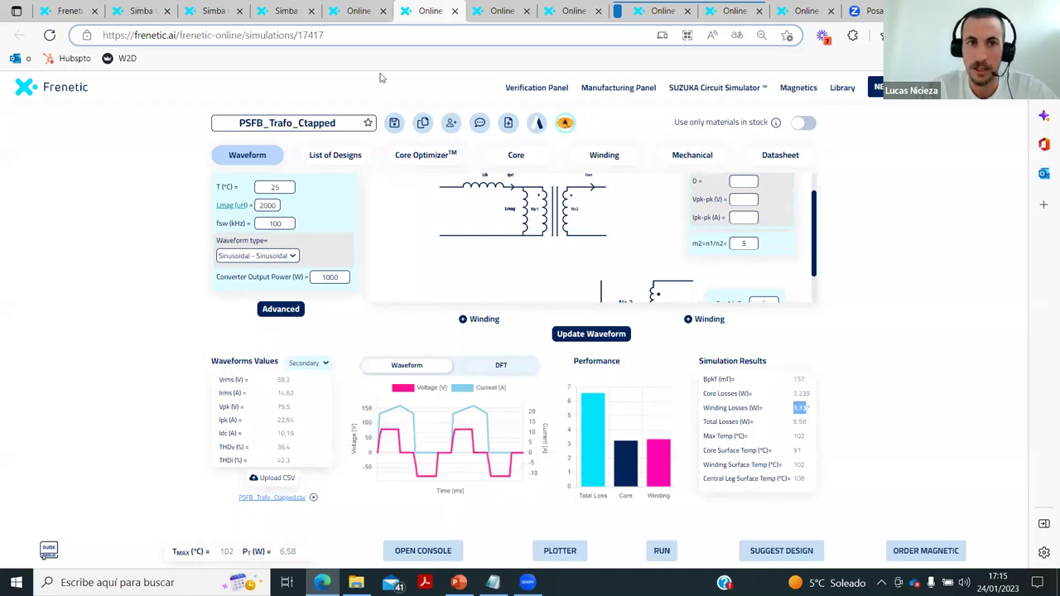
click(353, 11)
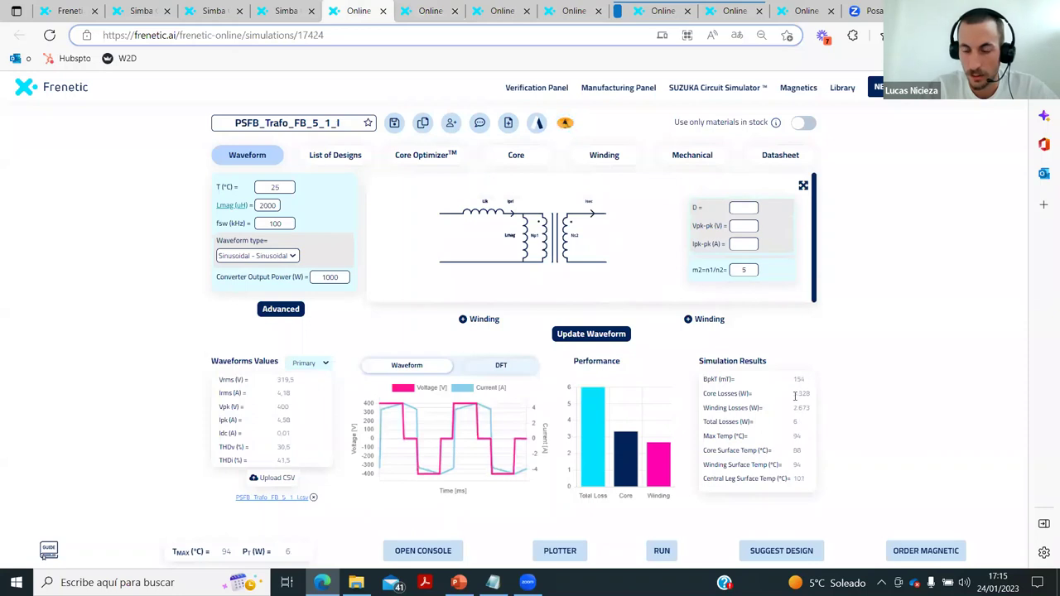
drag(794, 395, 813, 400)
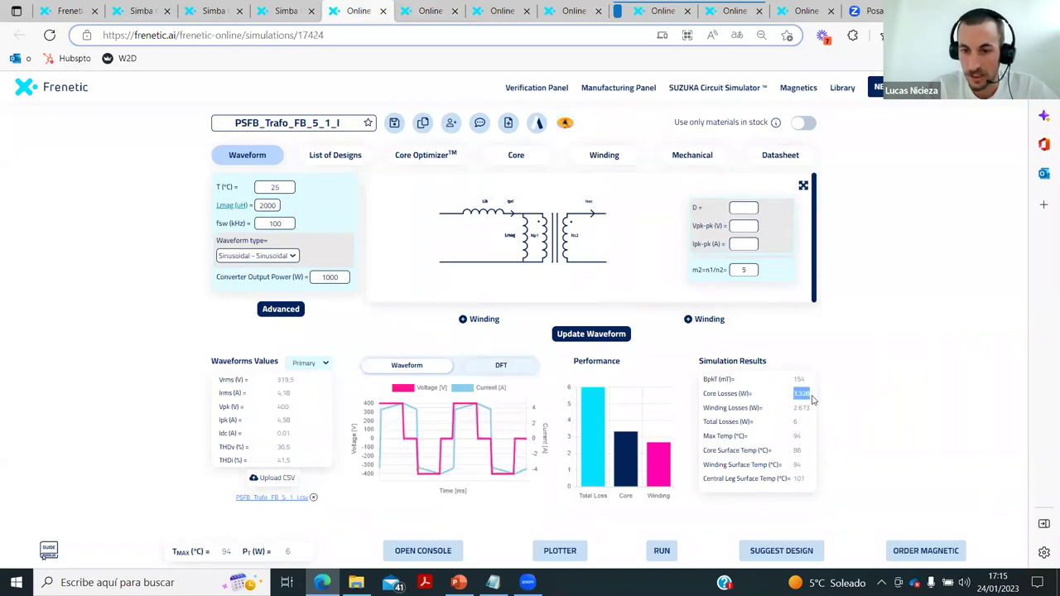
click(830, 412)
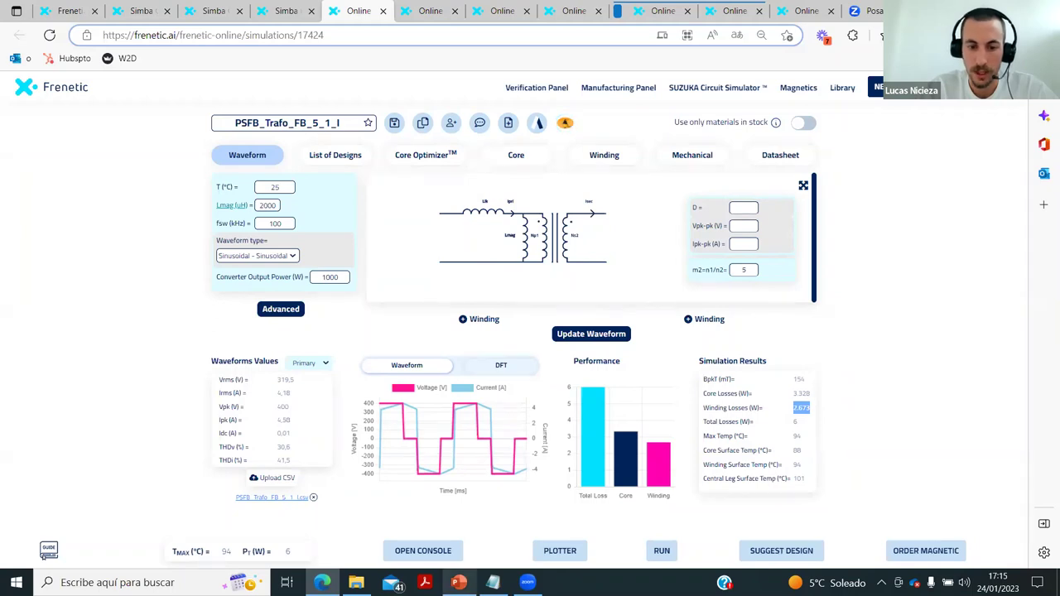
Step: Switch to the Webinar.pptx presentation in PowerPoint and review the center-tap and full-bridge rectifier schematics on slide 4
click(458, 582)
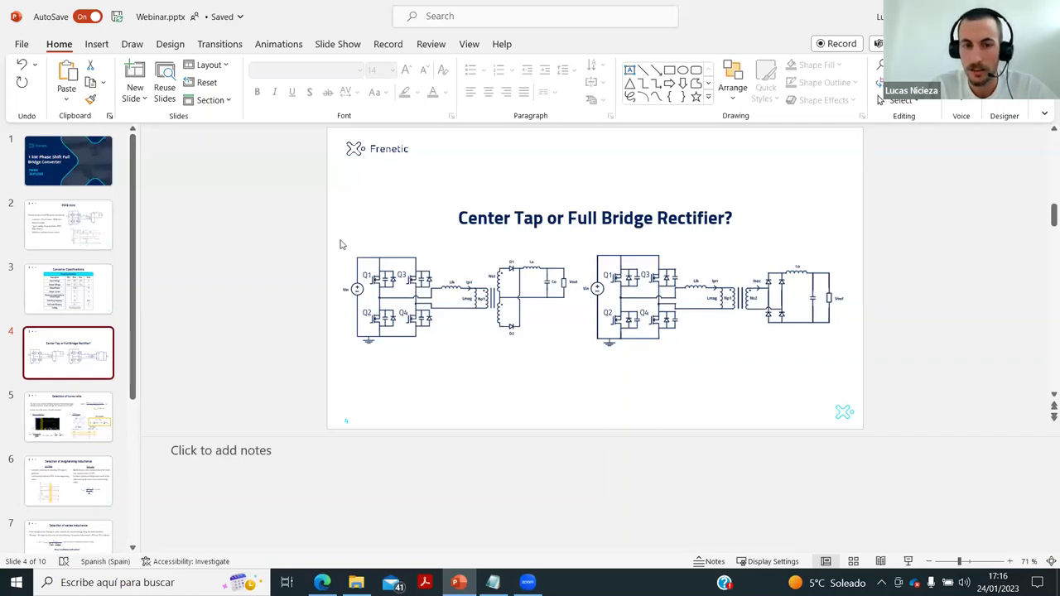
drag(336, 235, 576, 361)
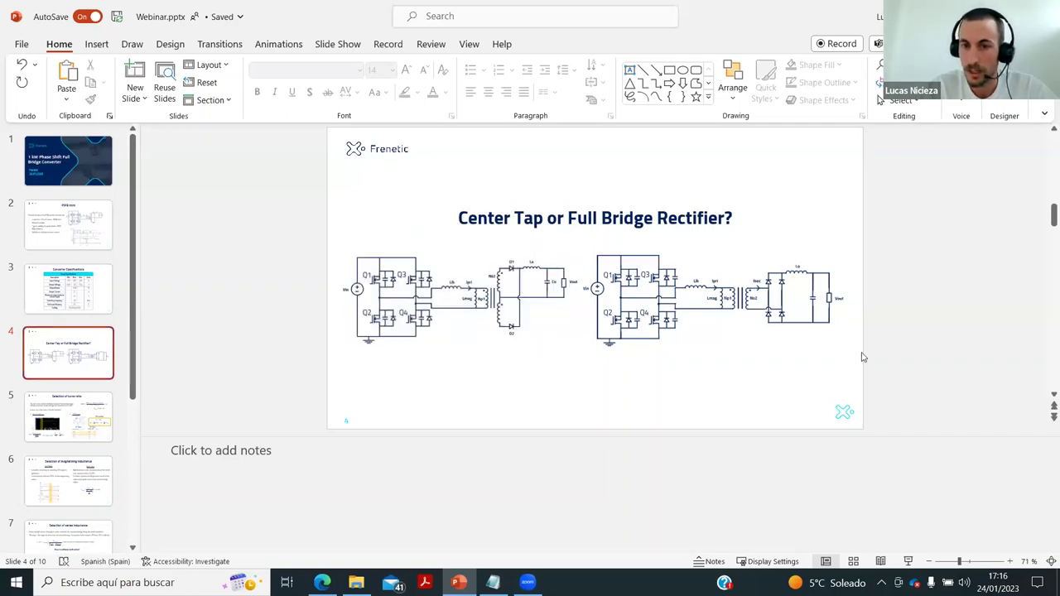
drag(868, 356, 478, 249)
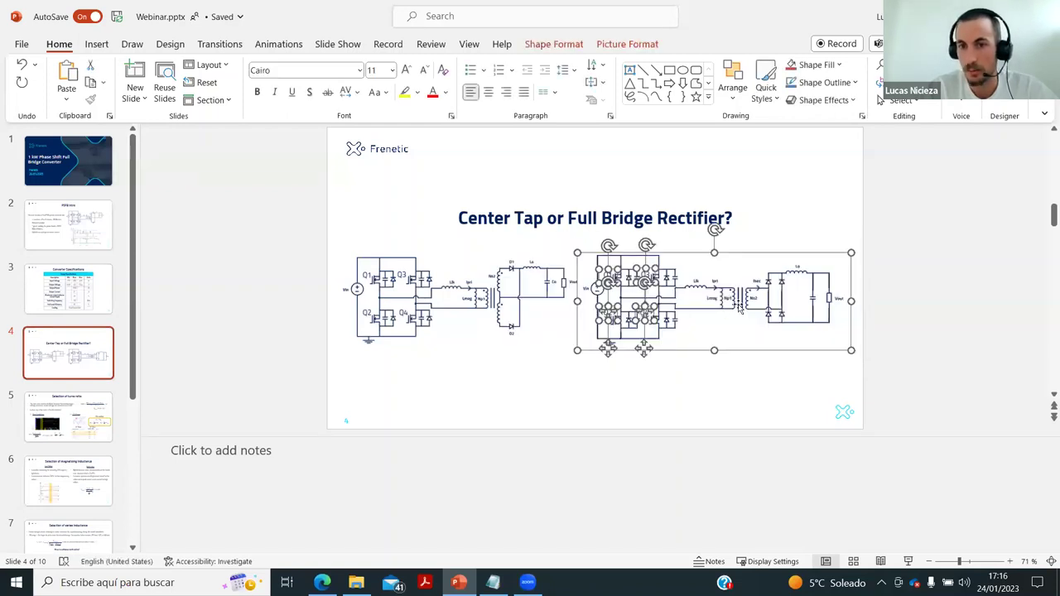
click(868, 328)
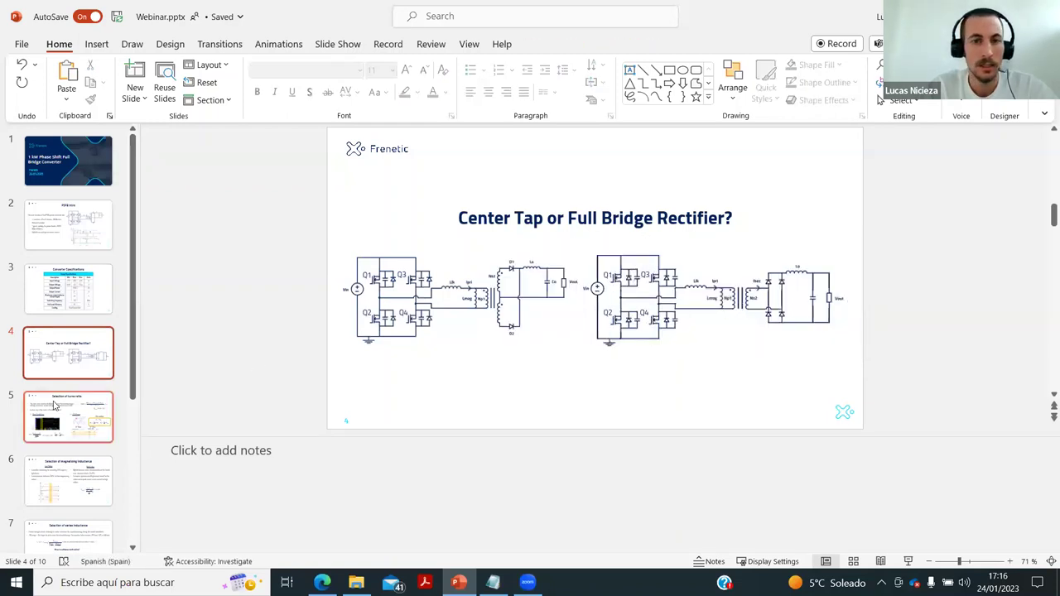
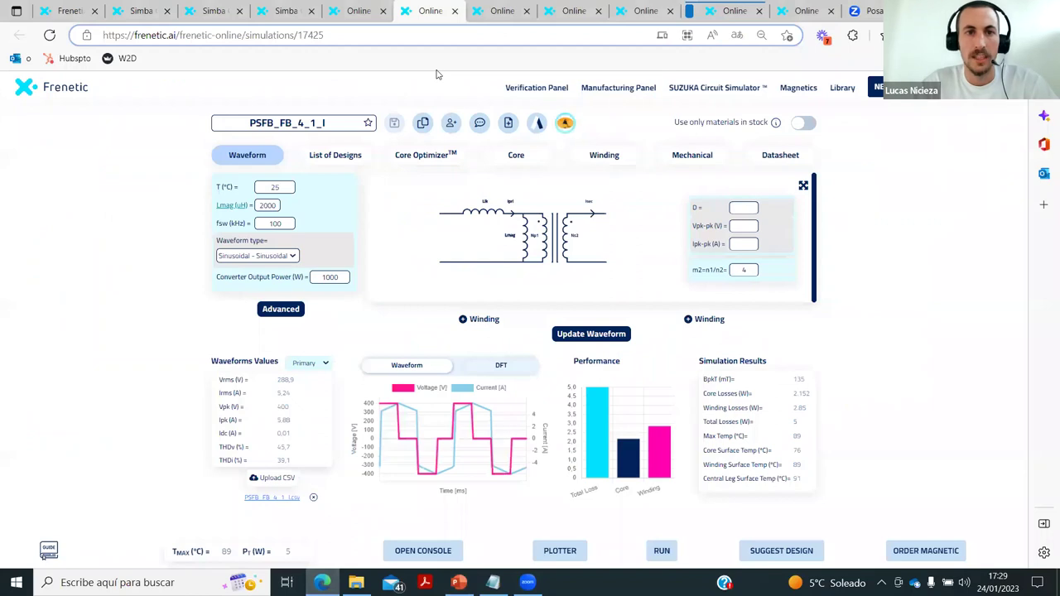
Step: Open the PSFB_Trafo_FB_5_1_I design and check the leakage inductance of its secondary winding
click(358, 10)
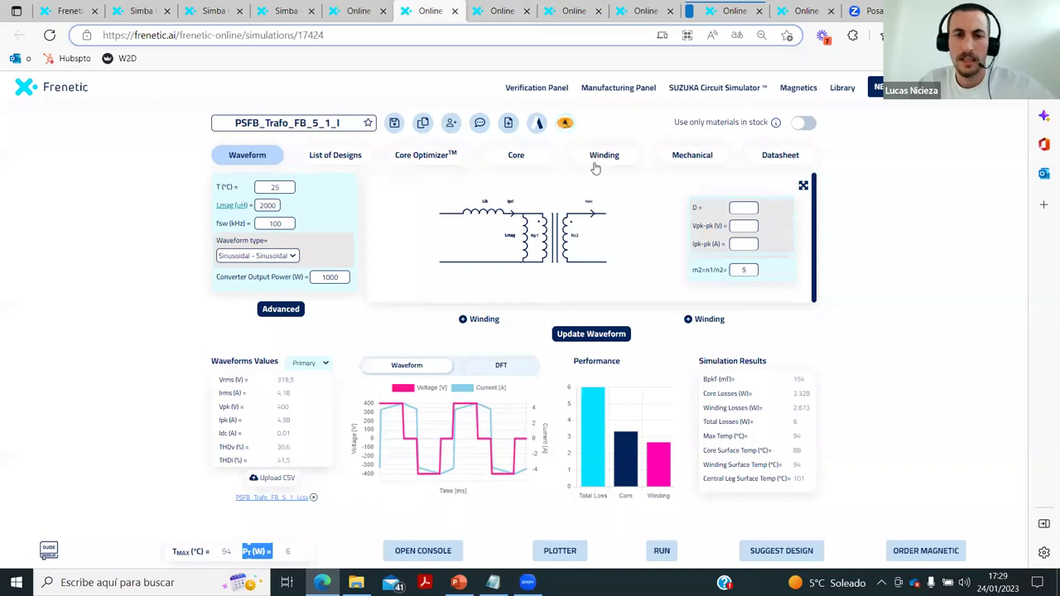
click(709, 318)
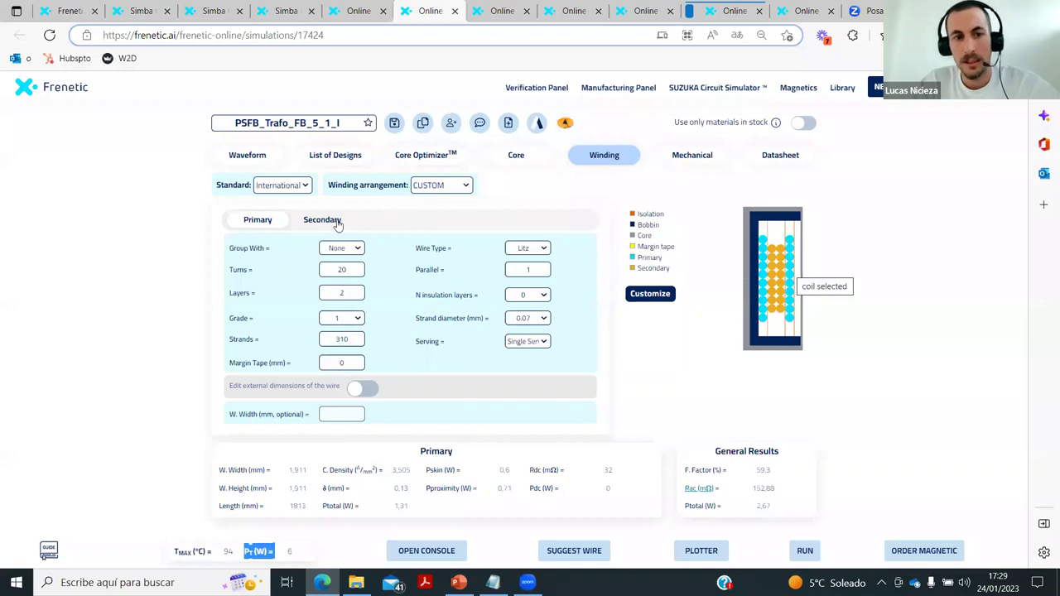
click(396, 483)
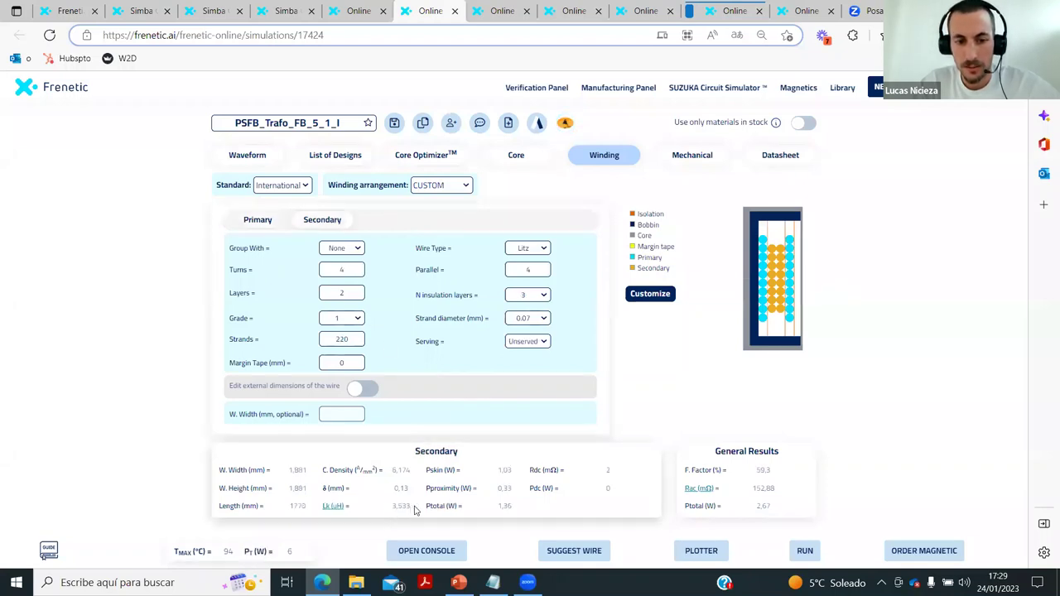
double_click(418, 511)
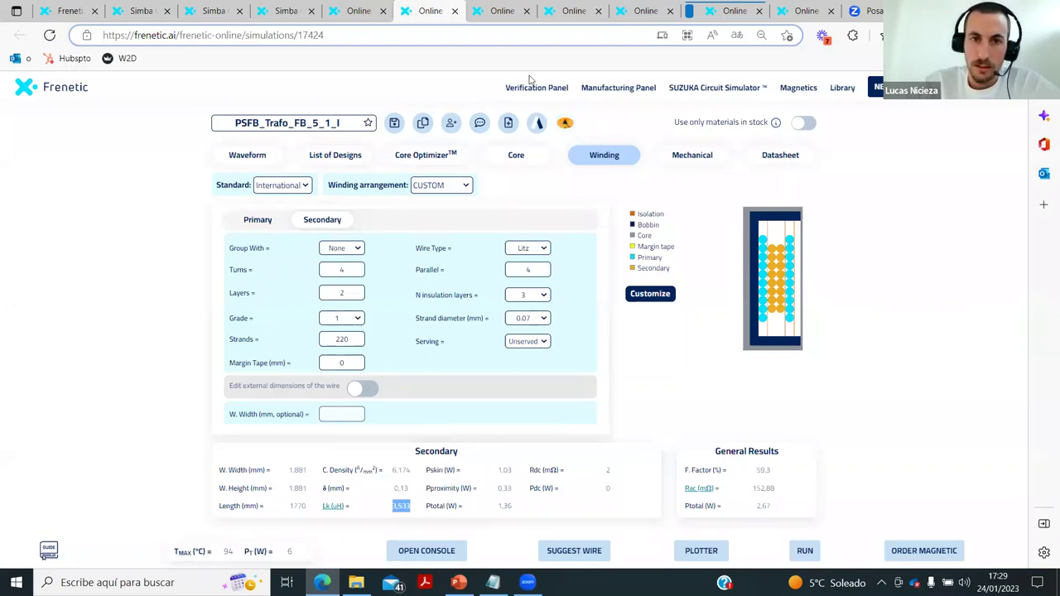
Step: Compare the secondary winding results of PSFB_Trafo_Ctapped with the Secondary 2 results and total losses of PSFB_FB_5_1_PS
key(ctrl+Tab)
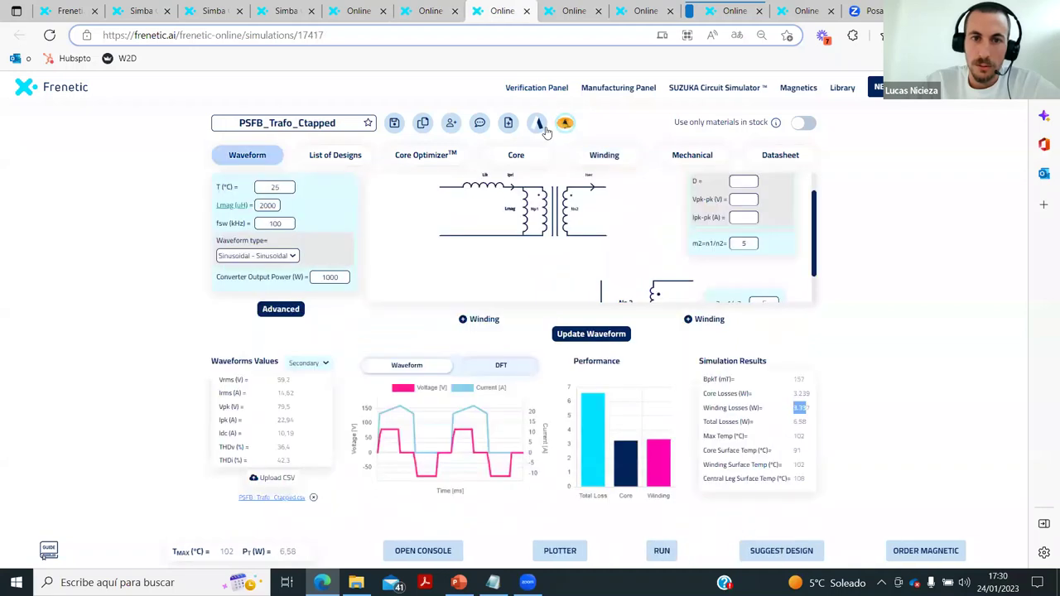
click(610, 154)
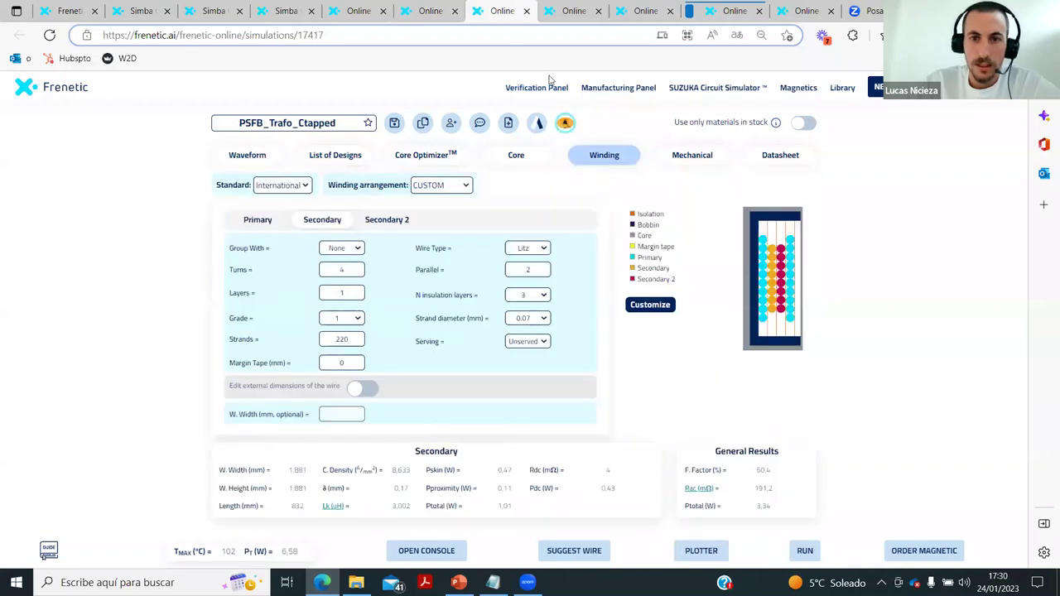
key(ctrl+Tab)
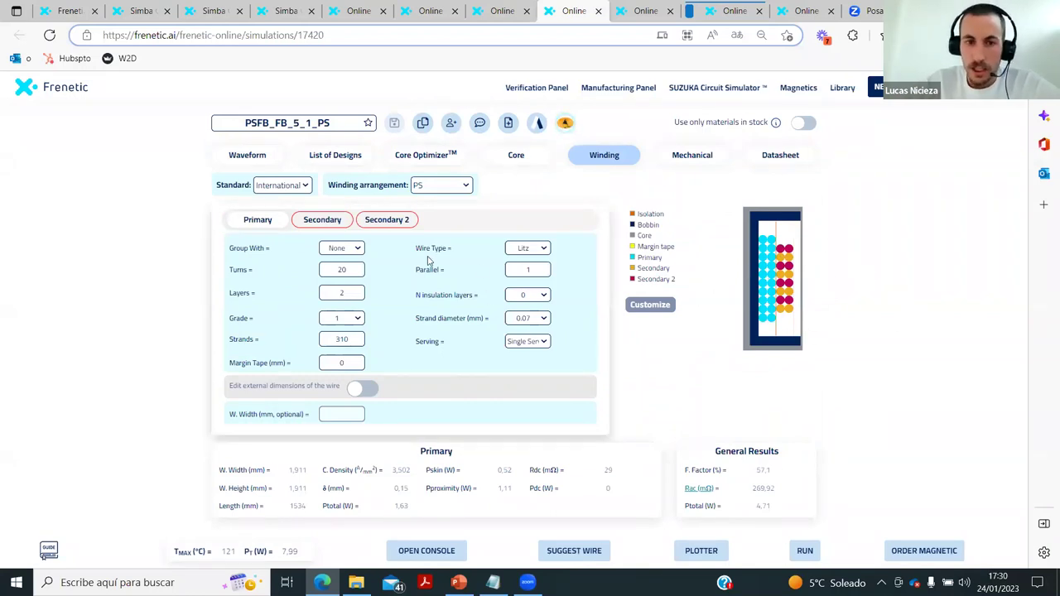
click(370, 227)
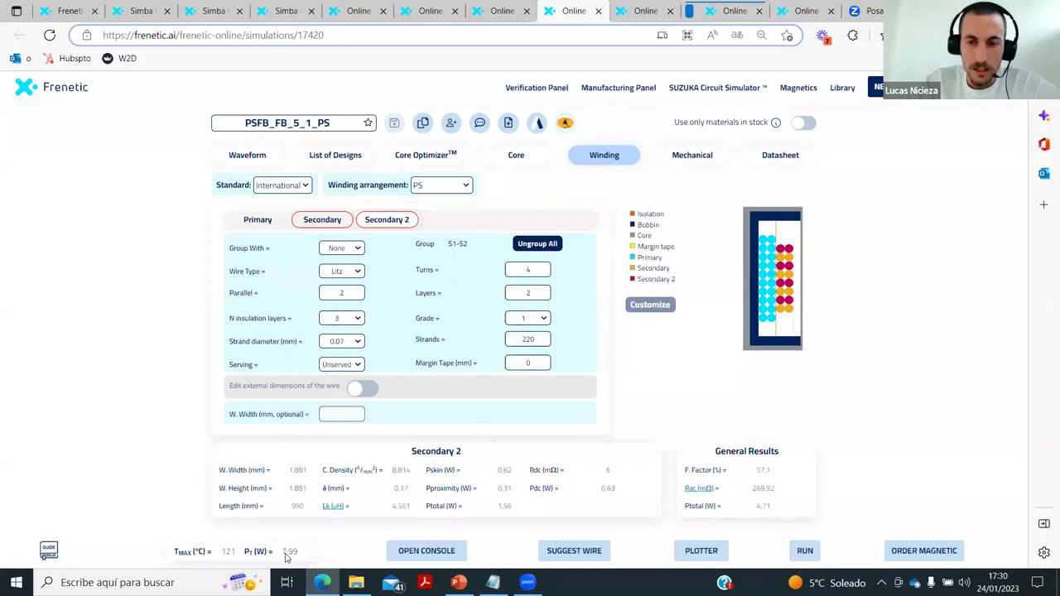
mouse_move(225, 558)
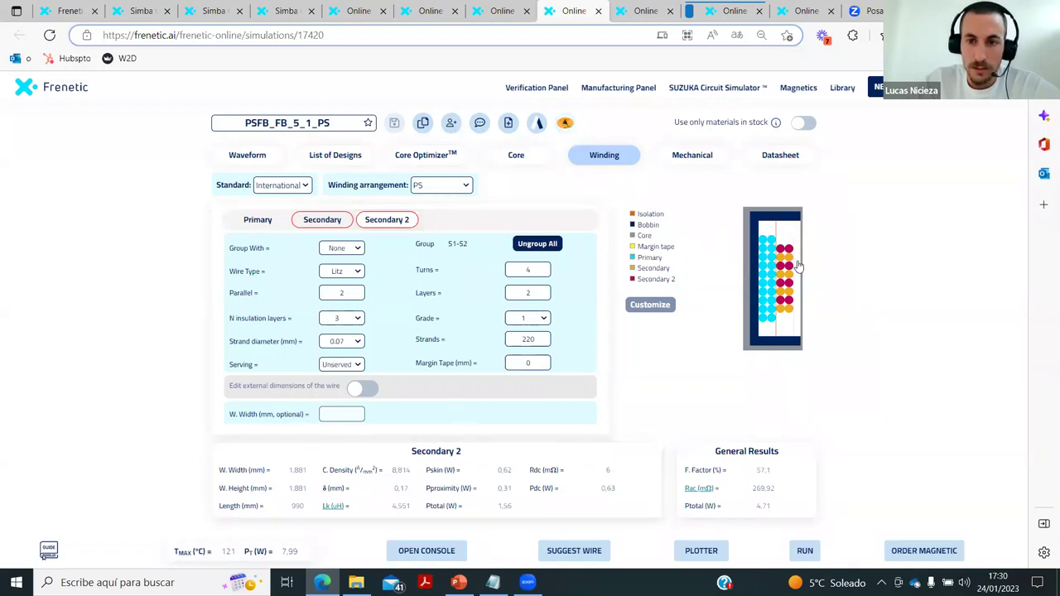
Step: Open the PSFB_FB_5_1_2Ch design and check the Secondary 2 leakage inductance of its Two Chamber winding arrangement
click(643, 11)
click(621, 159)
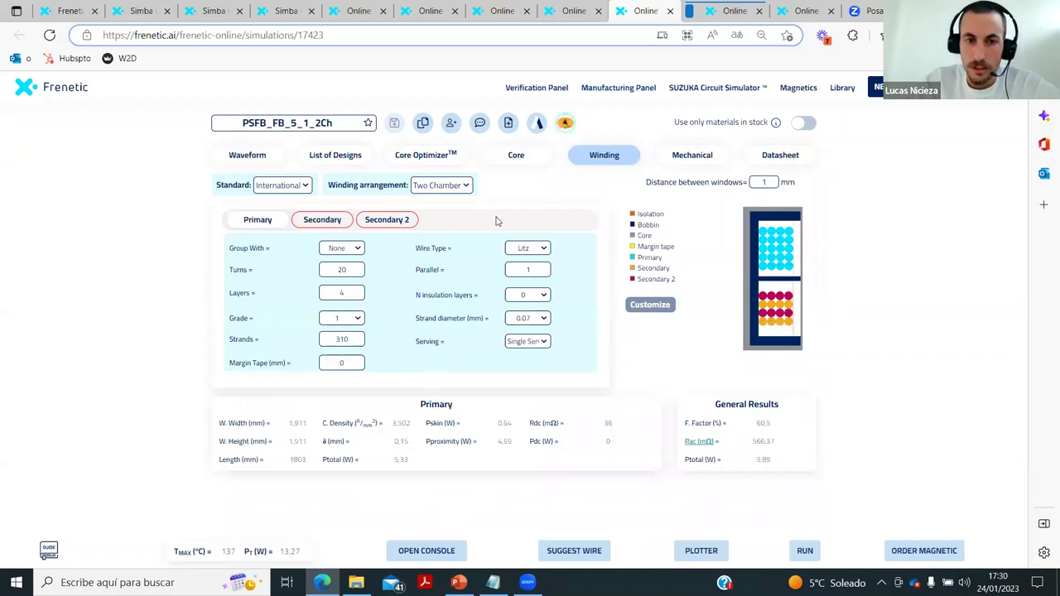
click(384, 222)
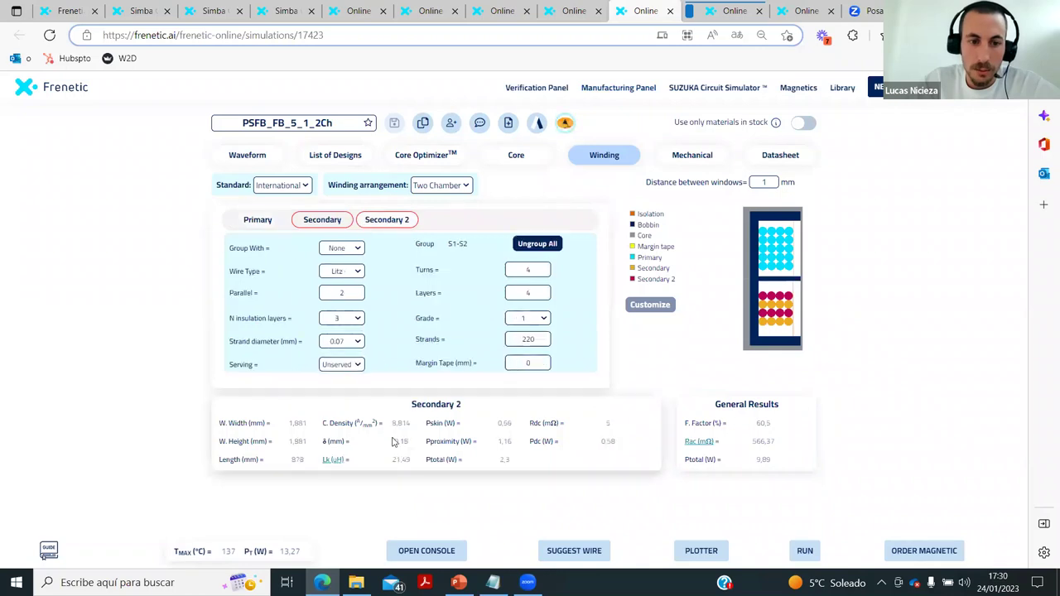
drag(391, 460, 415, 466)
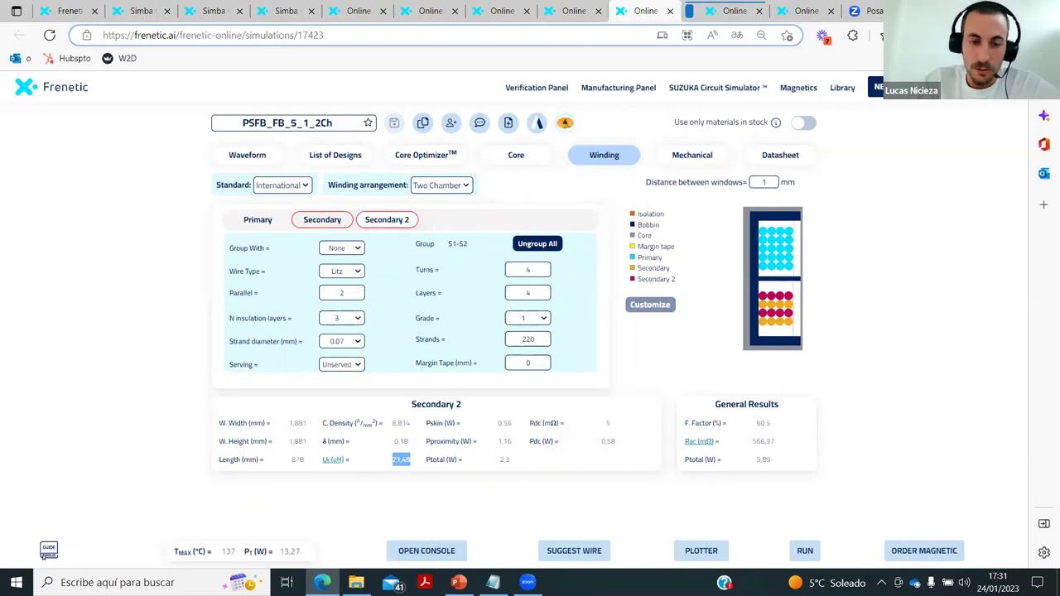
mouse_move(456, 570)
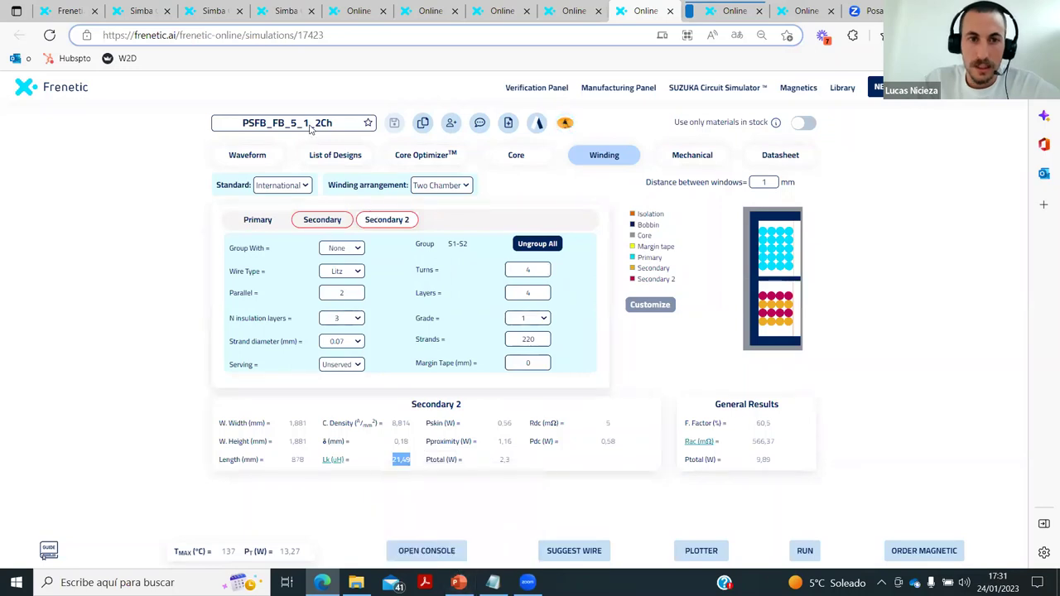
drag(309, 124, 296, 124)
Step: Open the PSFB_FB_4_1_I design, then check the required series inductance for the 4:1 ratio on slide 7 of Webinar.pptx in PowerPoint
click(498, 12)
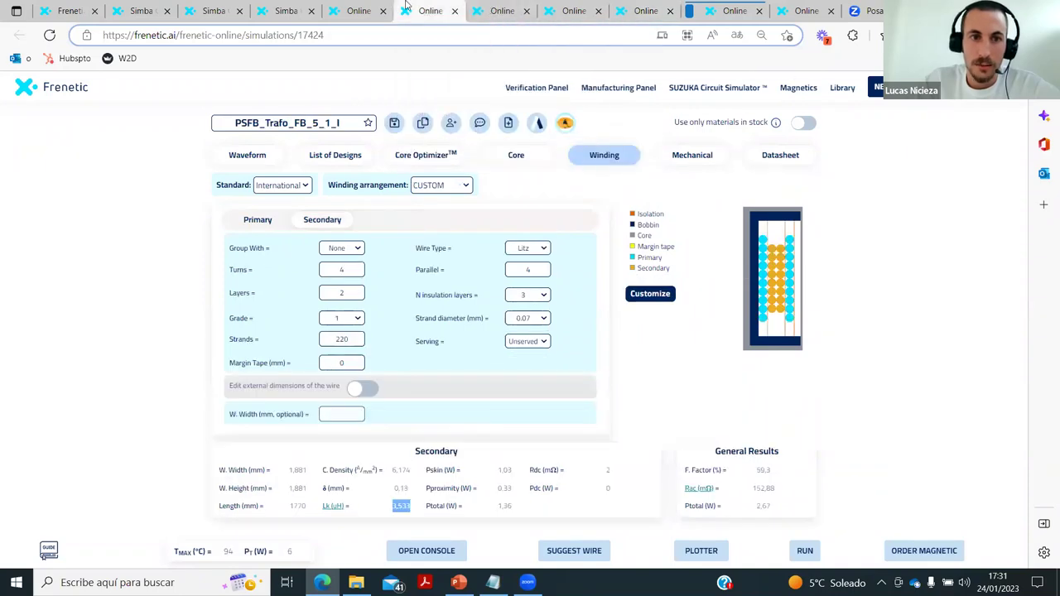
click(360, 11)
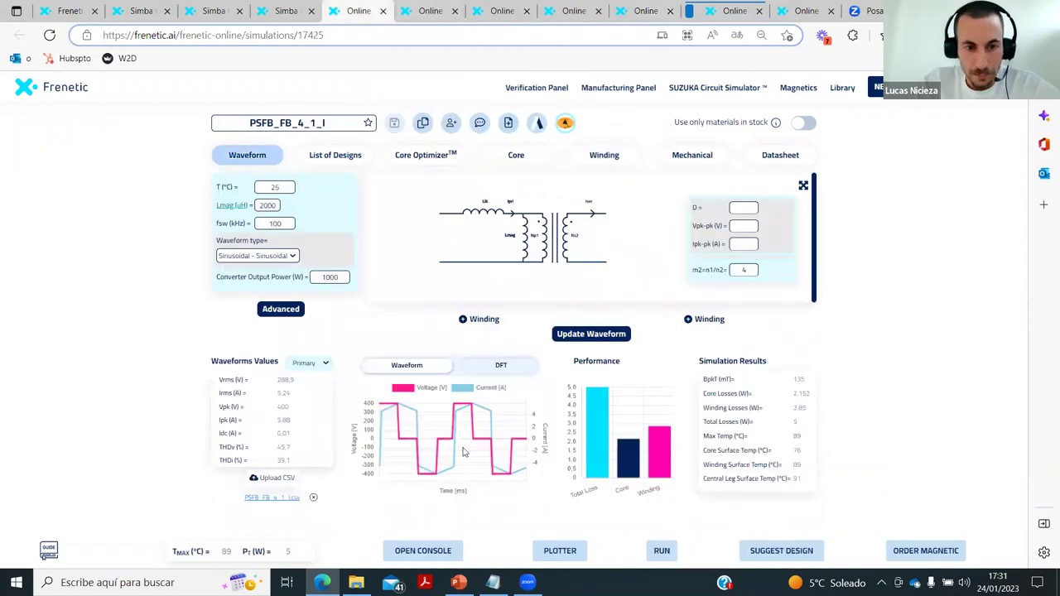
mouse_move(458, 582)
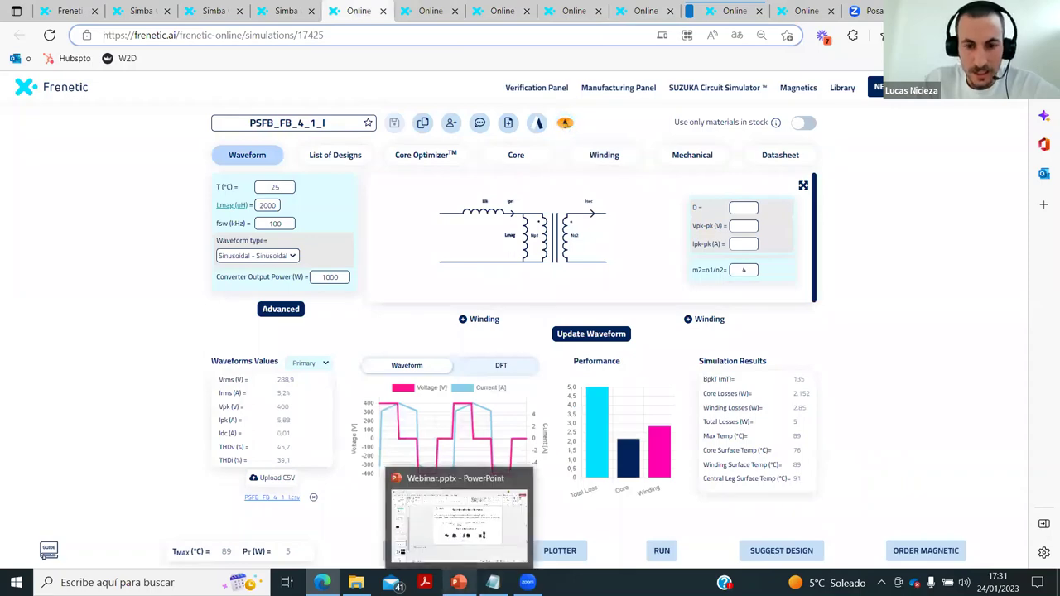
click(458, 518)
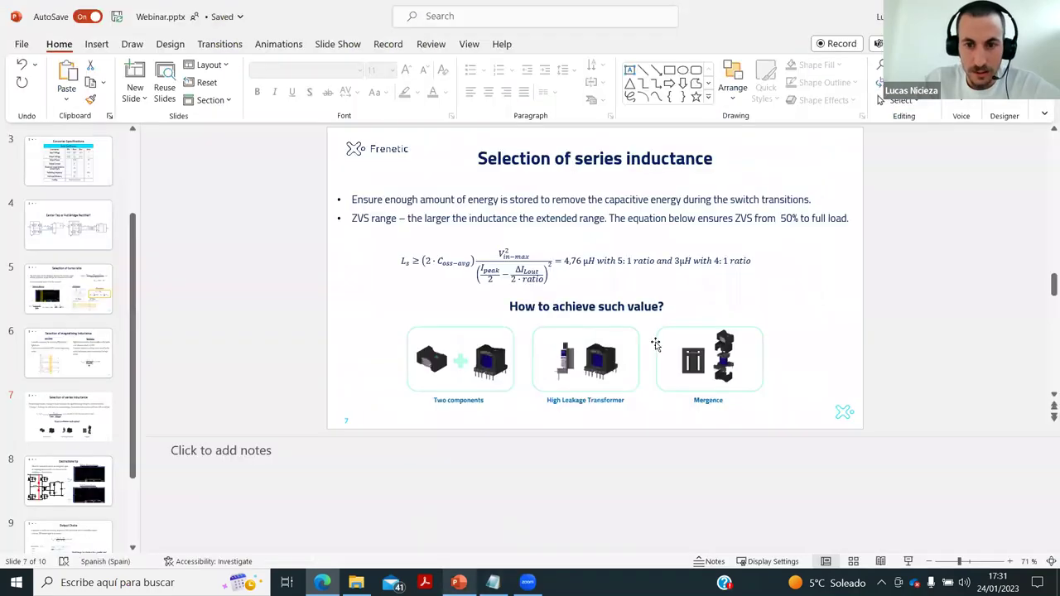
double_click(689, 262)
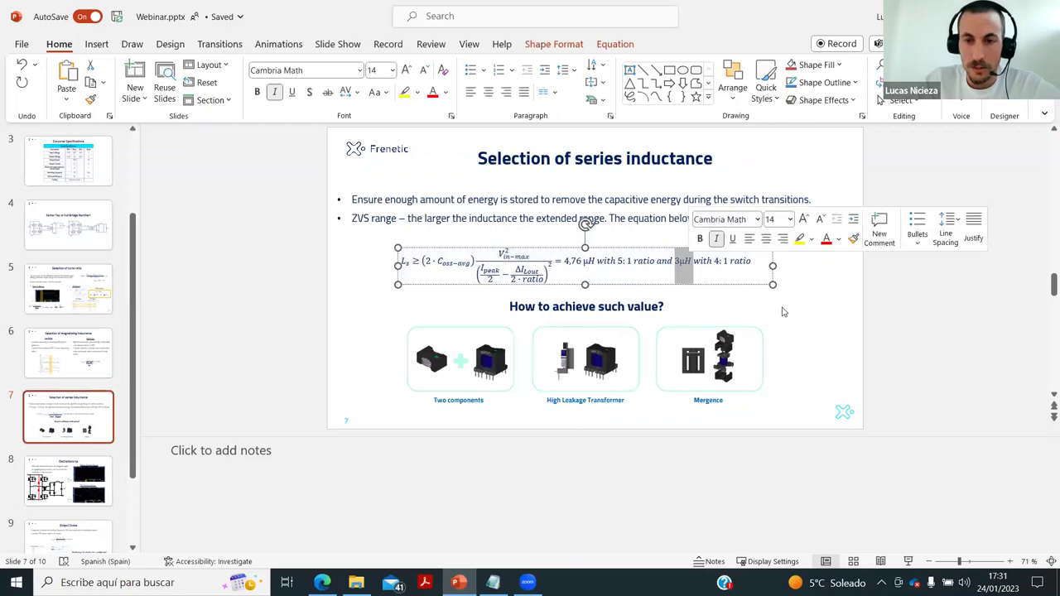
click(813, 264)
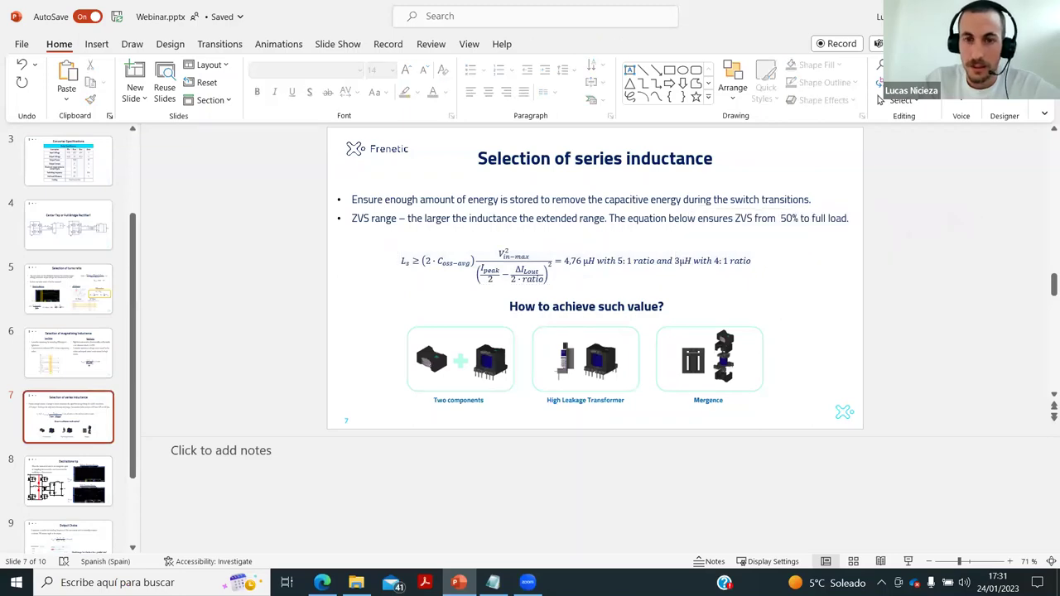
Step: Switch back to the PSFB_FB_4_1_I design in Frenetic and check the leakage inductance of its secondary winding
key(alt+Tab)
click(603, 157)
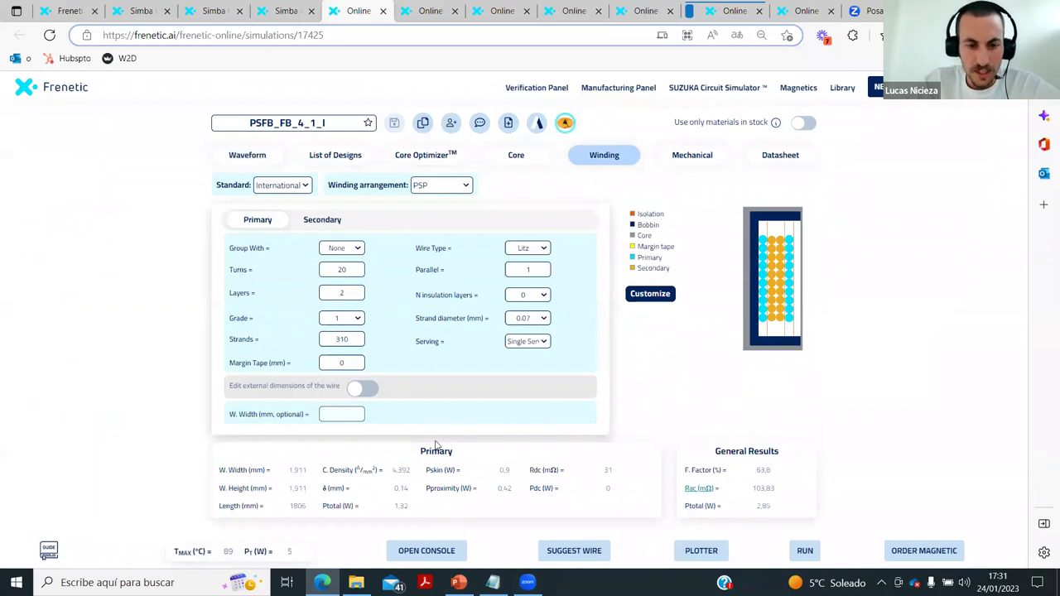
click(326, 224)
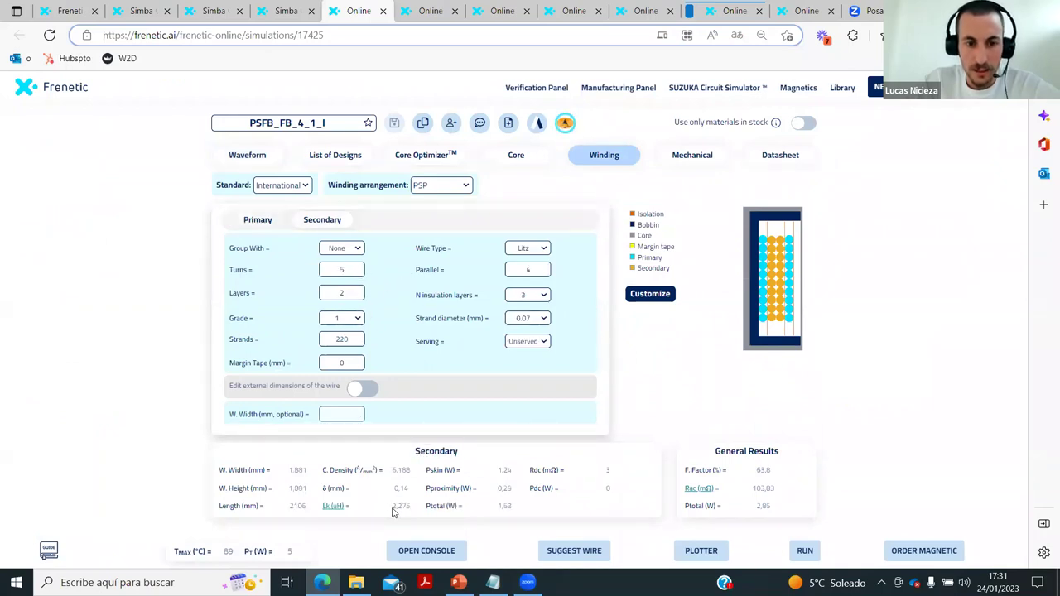
double_click(407, 508)
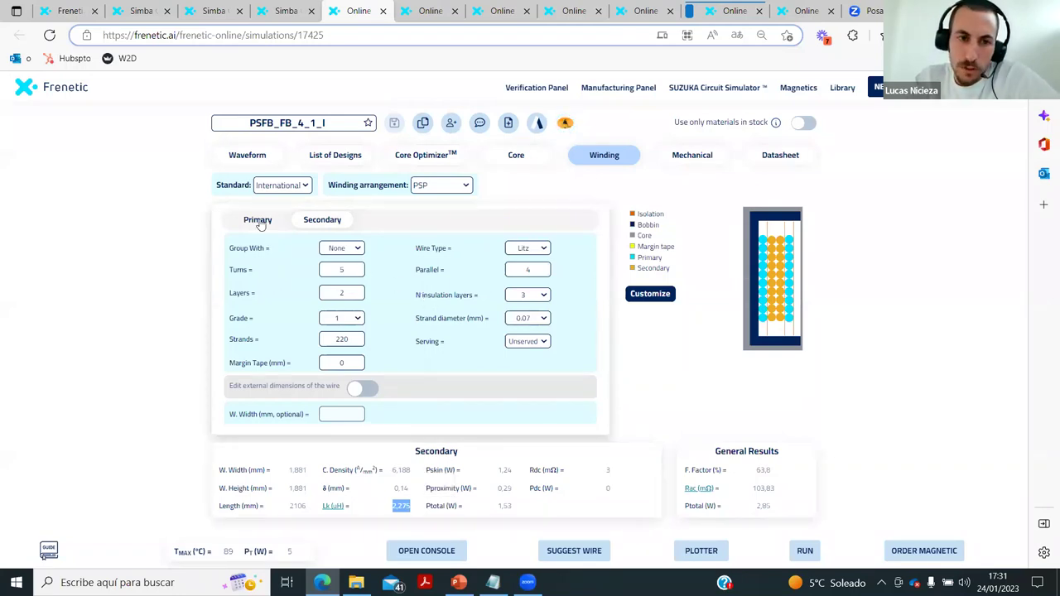
Step: Set the secondary winding to 6 turns and the primary to 24 turns, and run the design simulation
click(321, 233)
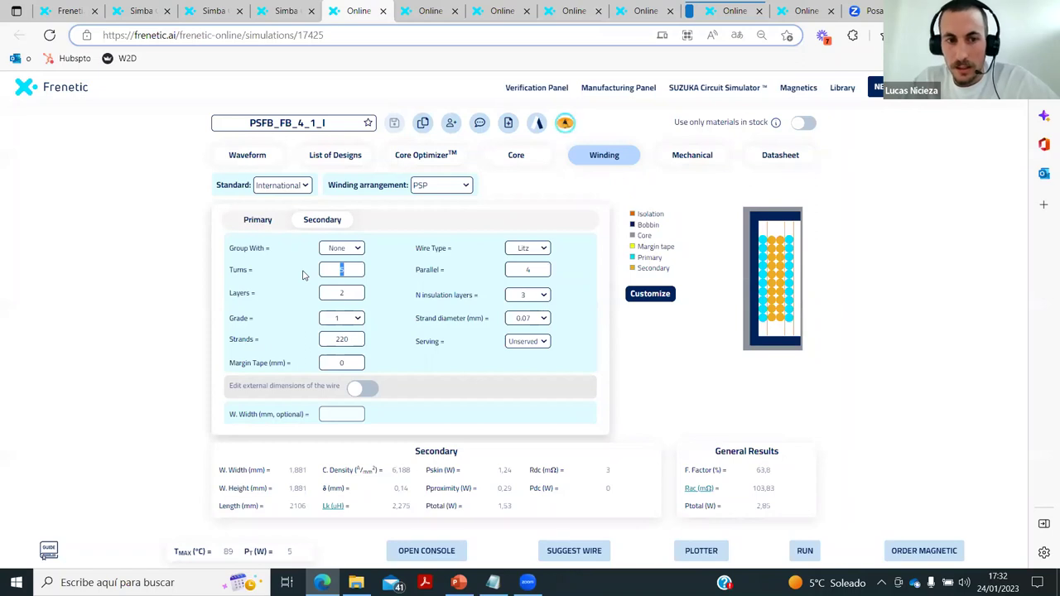
click(343, 271)
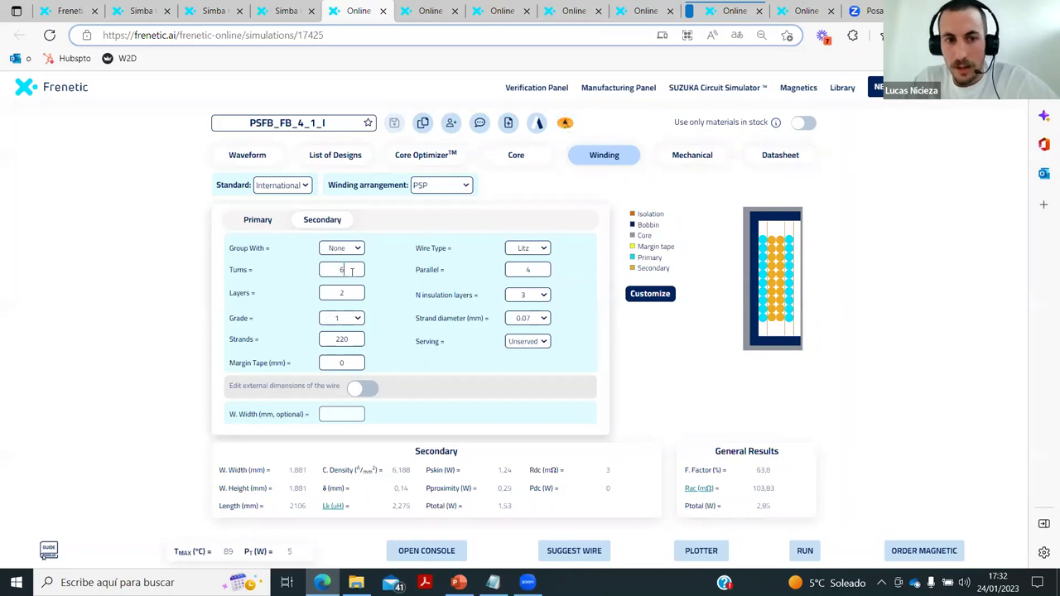
click(263, 225)
key(Tab)
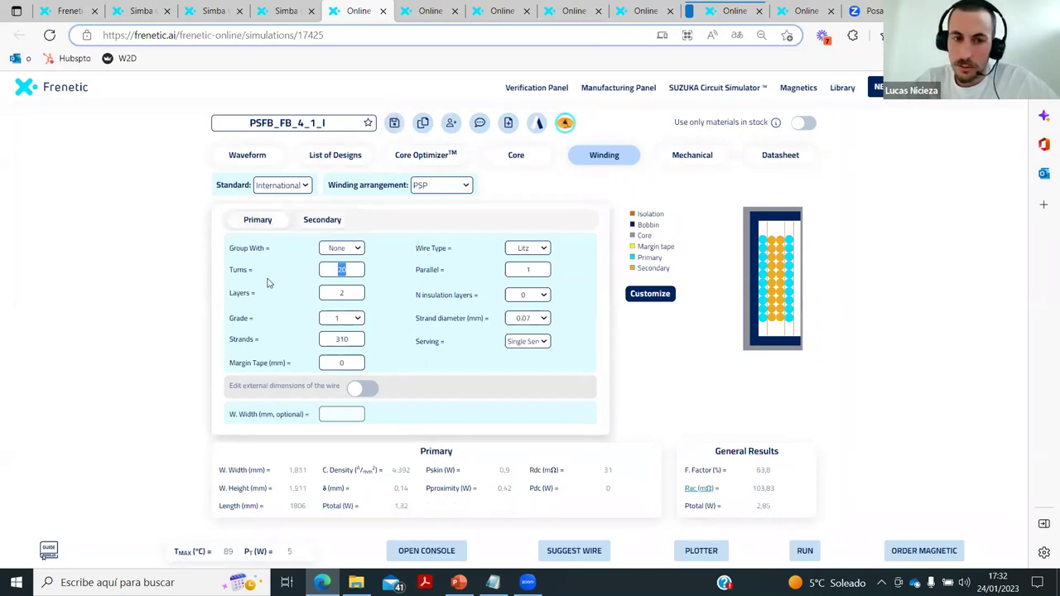
text(24)
click(804, 551)
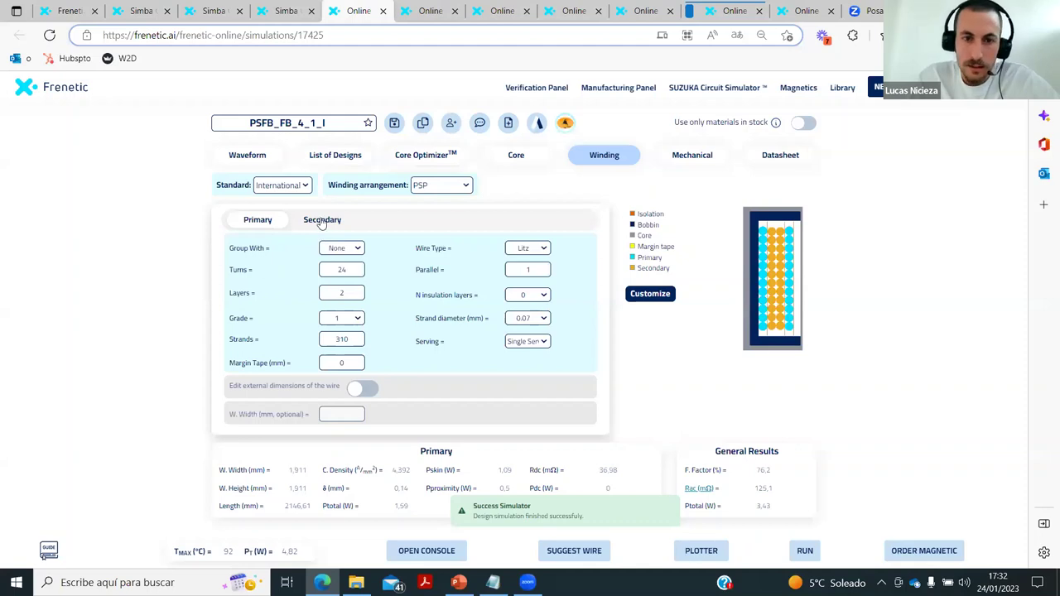
Step: Check the recalculated leakage inductance of the secondary winding
click(322, 222)
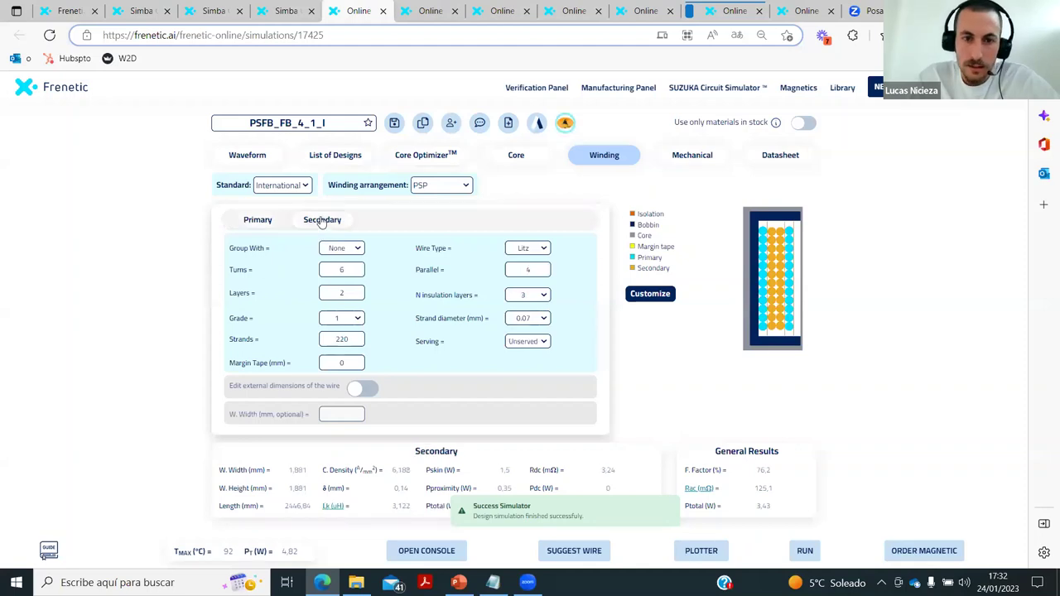
double_click(402, 506)
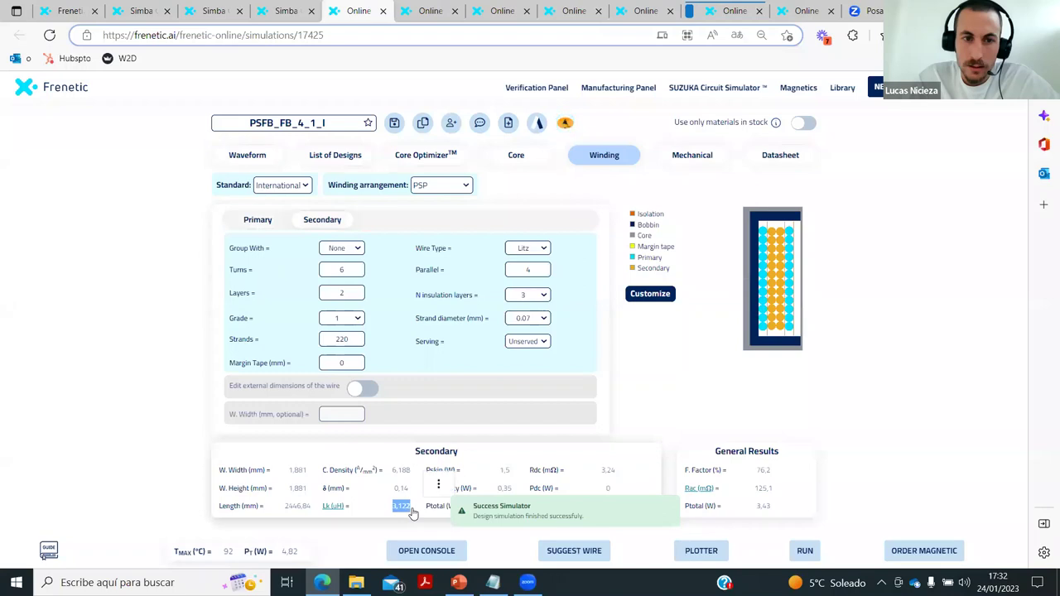
click(622, 422)
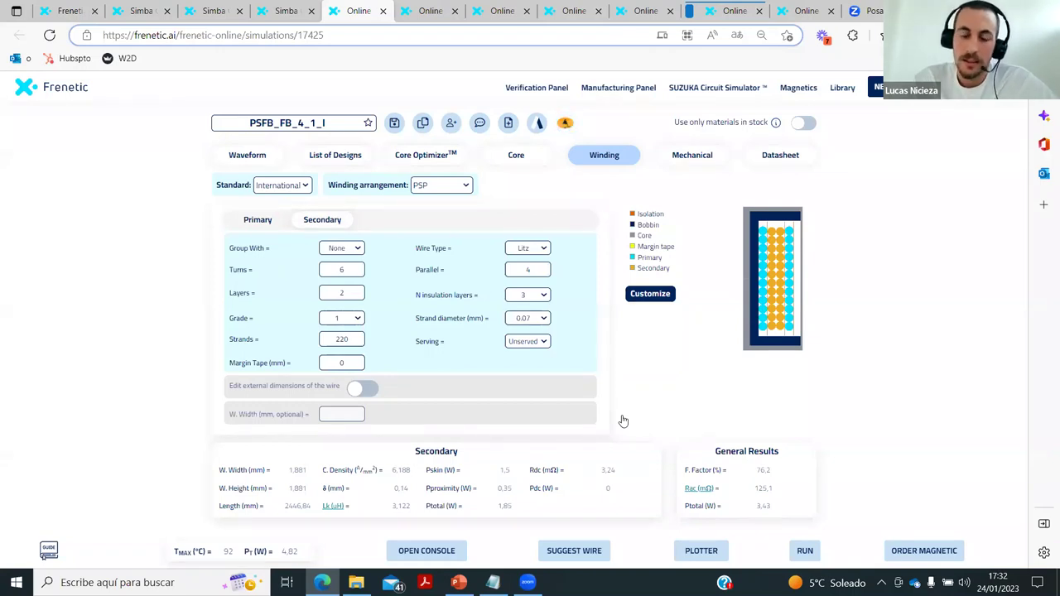
double_click(396, 506)
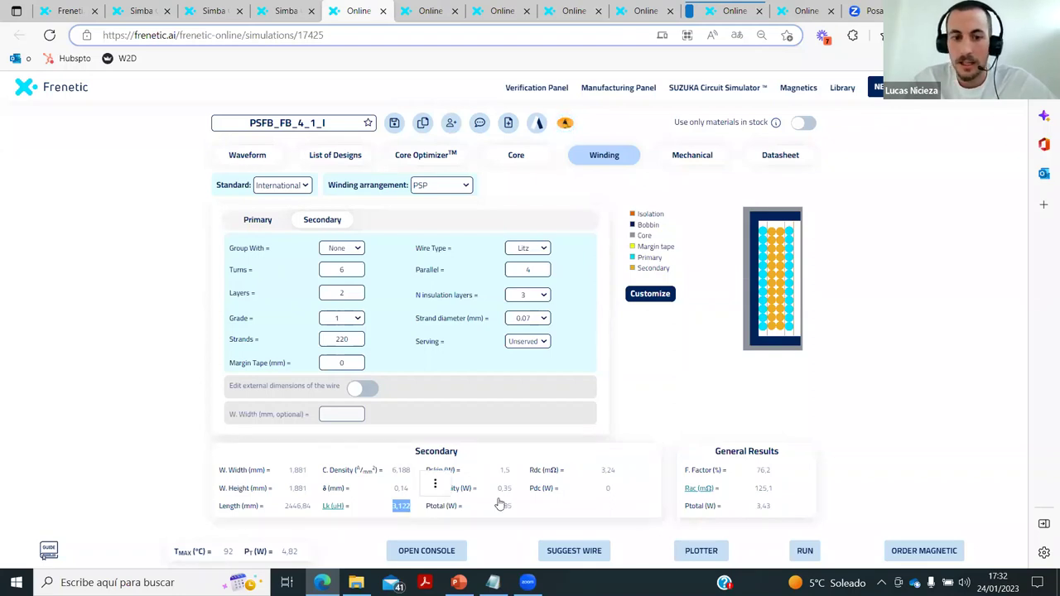
Step: Examine the total, core and winding losses in the waveform results of PSFB_FB_4_1_I
click(250, 159)
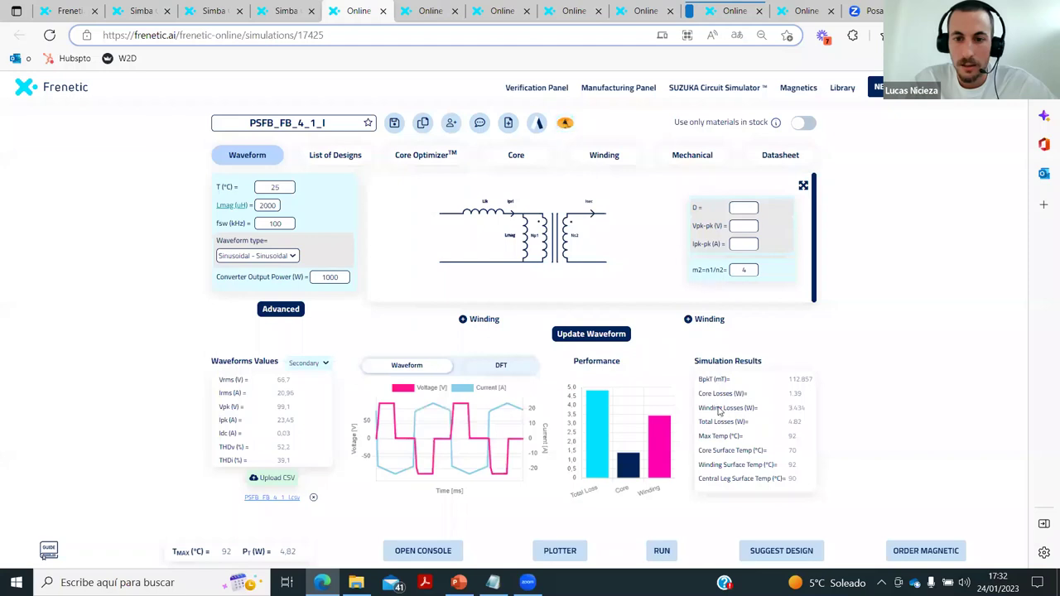
drag(280, 552, 296, 558)
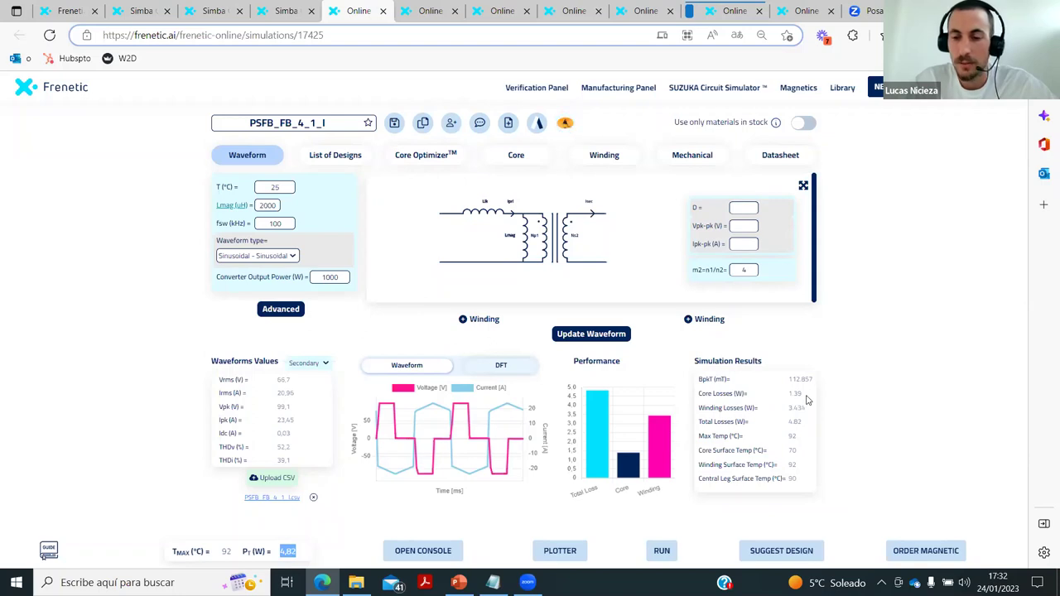
drag(806, 397, 788, 414)
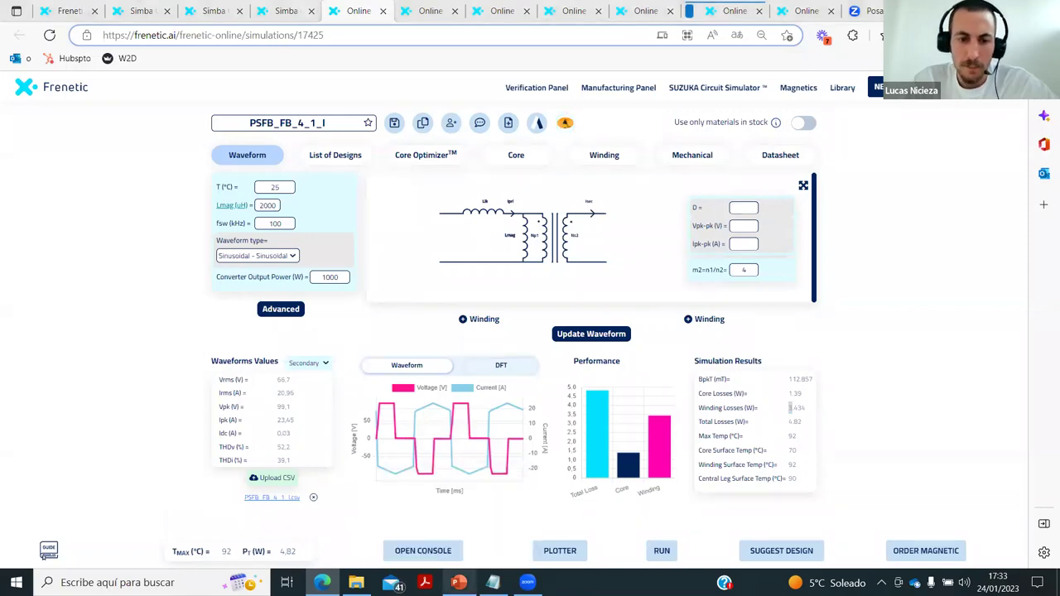
Step: Switch to Webinar.pptx in PowerPoint and present the Oscillations tip slide, briefly revisiting the two-component option on the series inductance slide
click(458, 582)
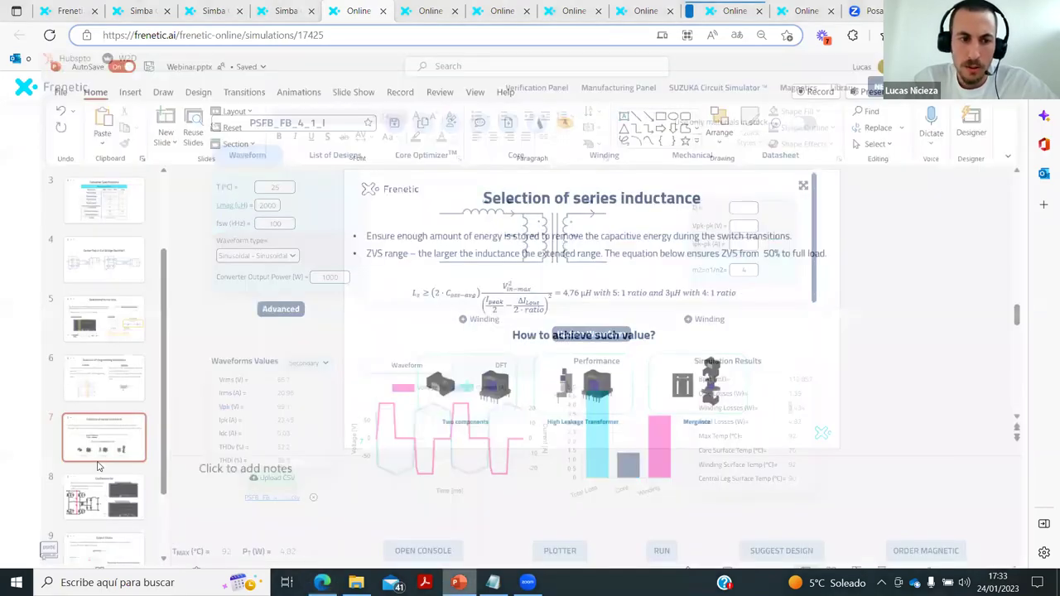
click(106, 464)
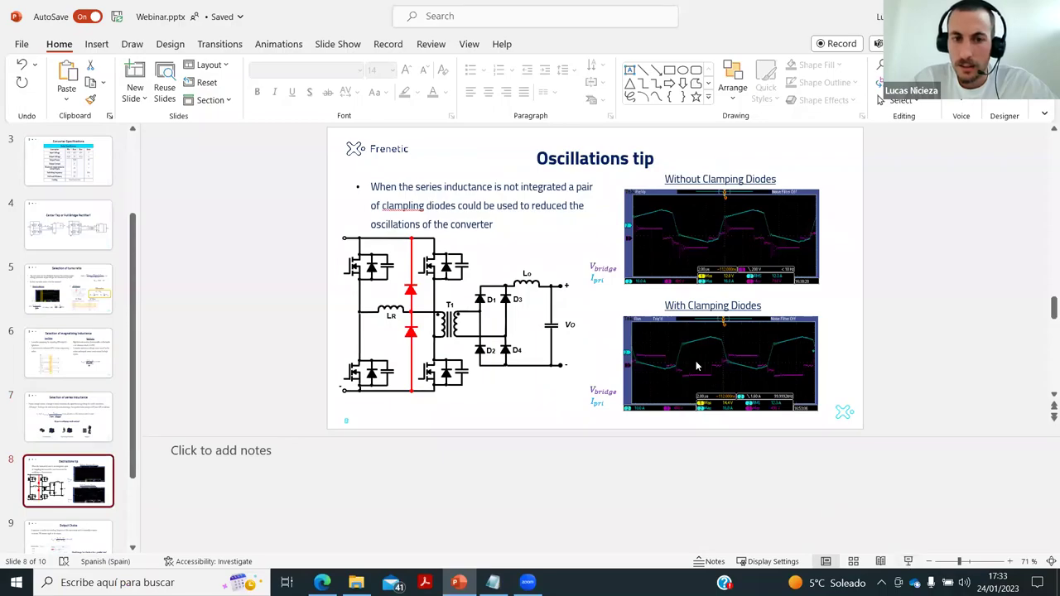
click(907, 561)
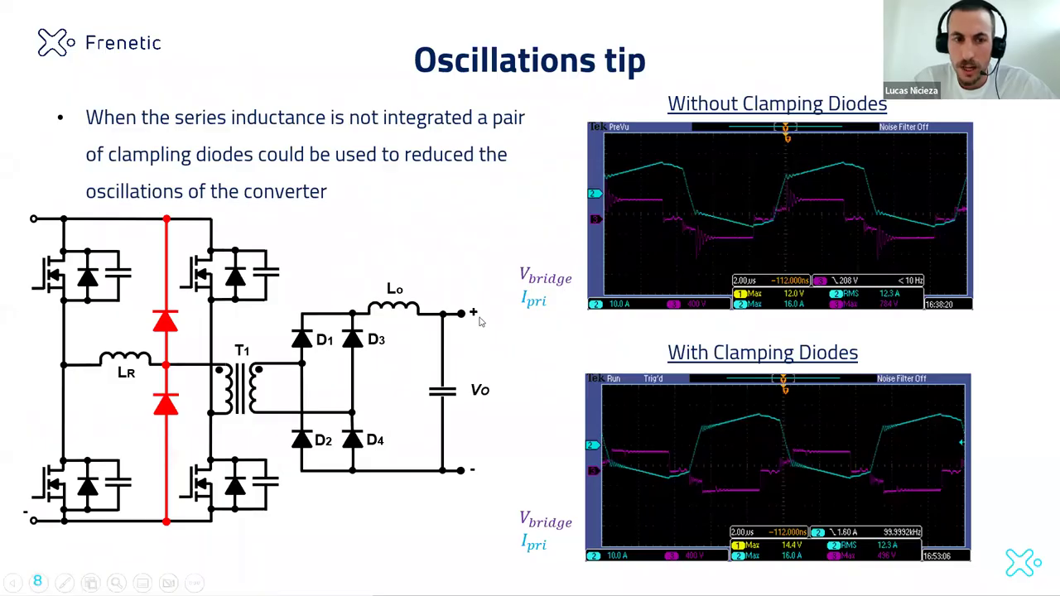
key(Left)
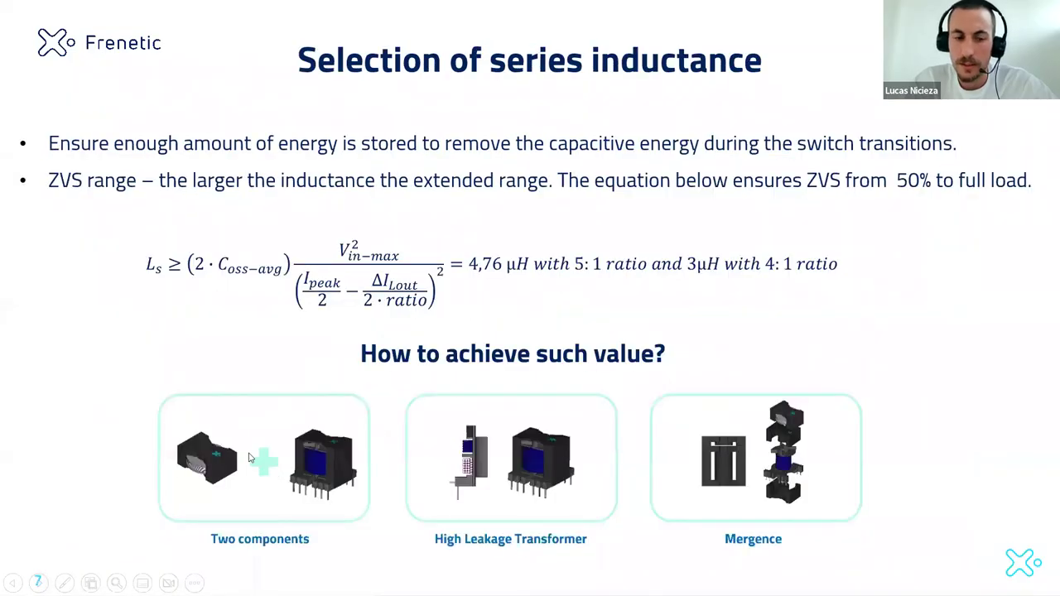
key(Right)
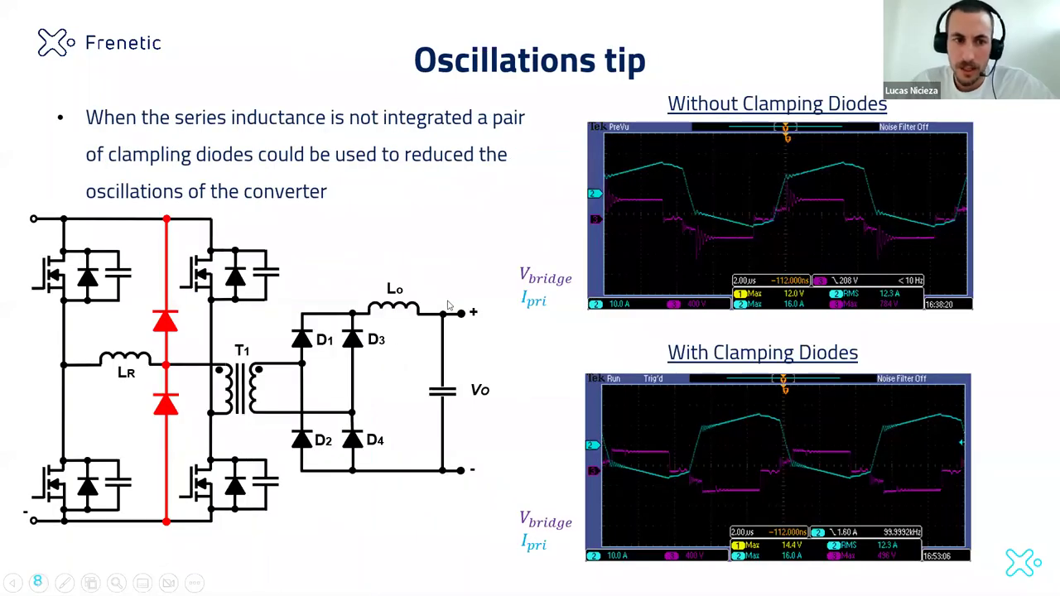
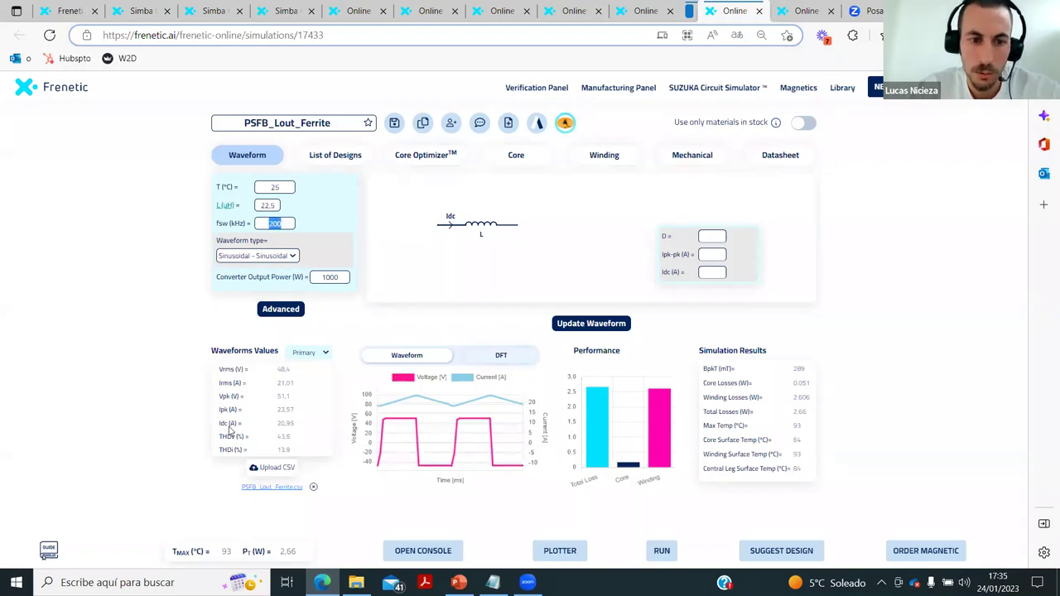
Step: Check the DC and peak currents of the PSFB_Lout_Ferrite inductor and its Bpeak limit in the Core Optimizer
double_click(294, 428)
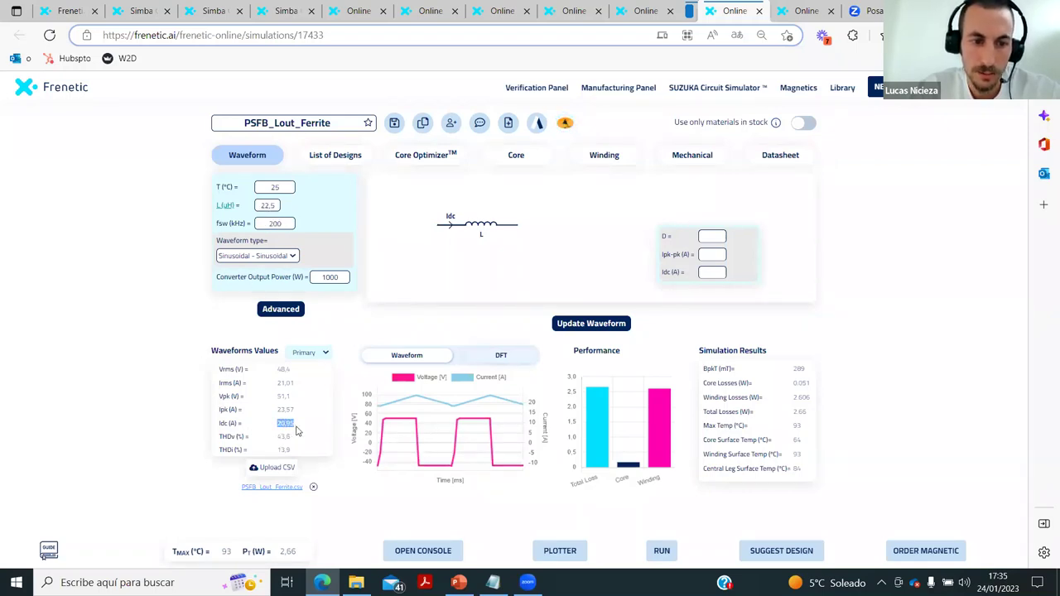
double_click(285, 410)
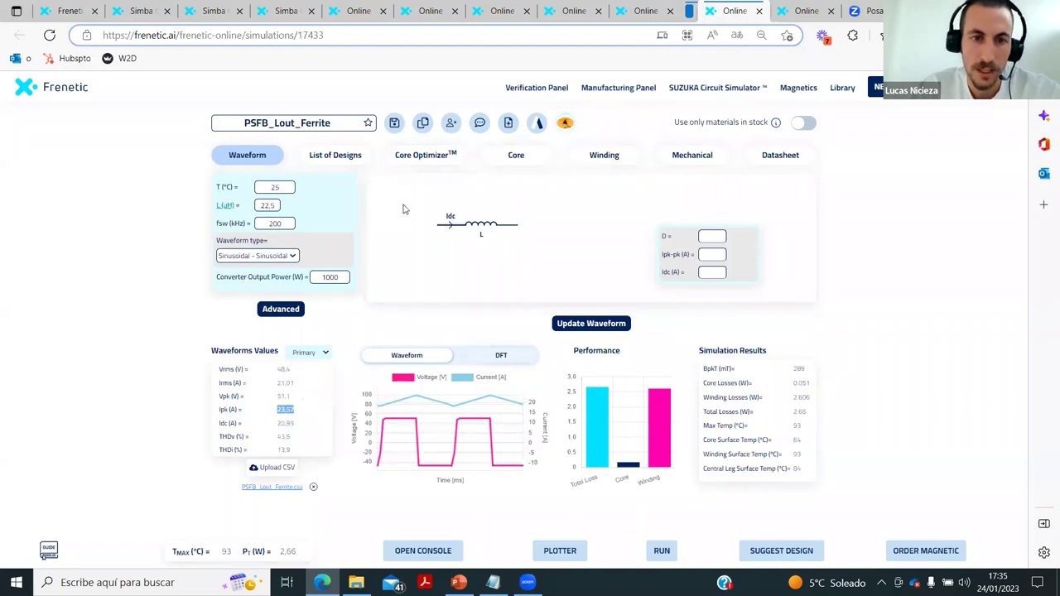
click(423, 156)
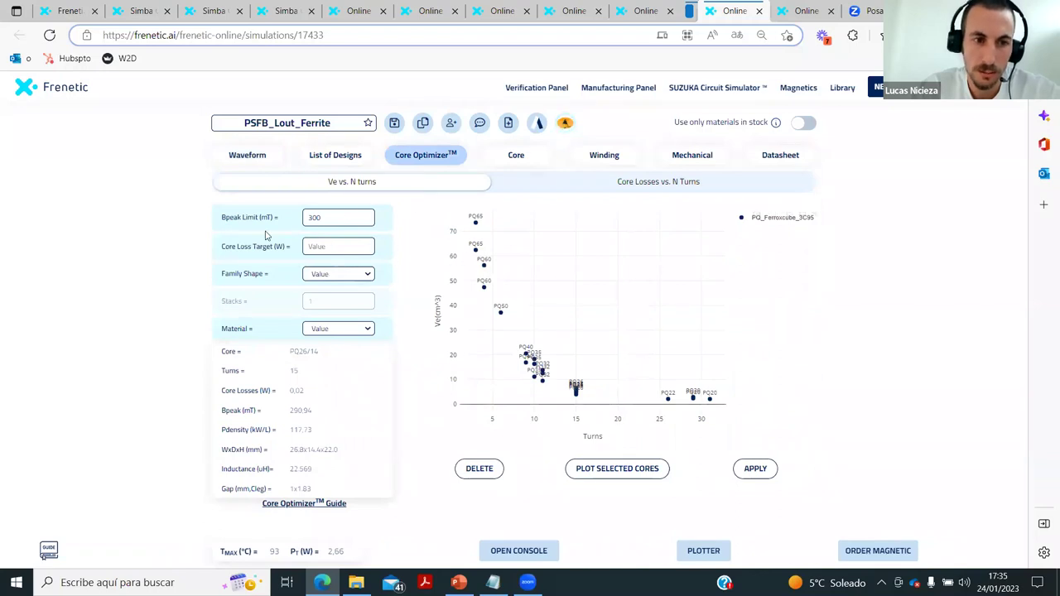
drag(222, 217, 272, 218)
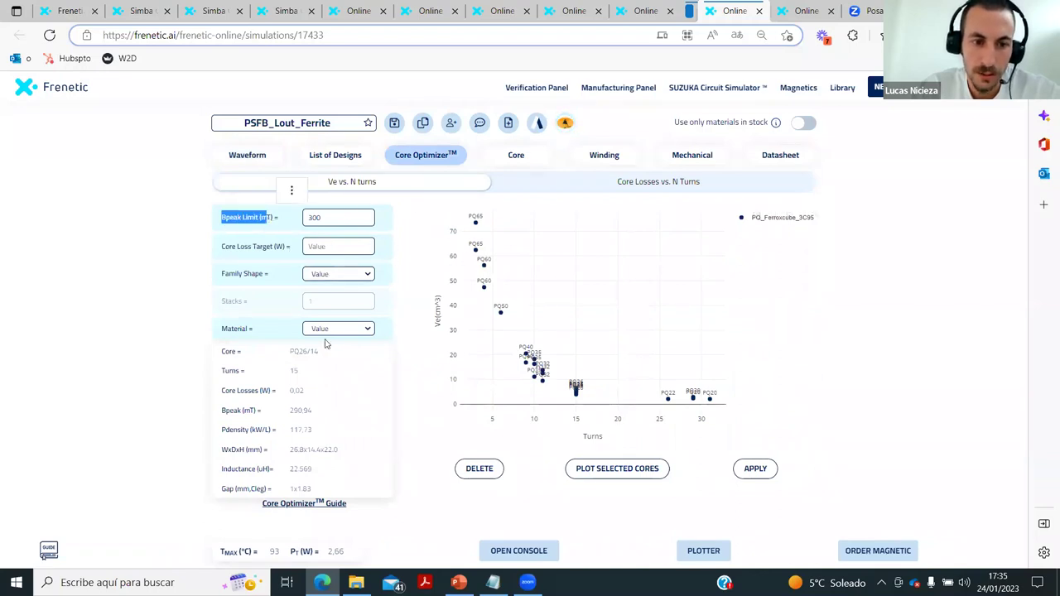
Step: Select the PQ32/20 core with 11 turns in the volume-versus-turns plot and examine its gap and dimensions
drag(481, 335, 584, 404)
click(612, 336)
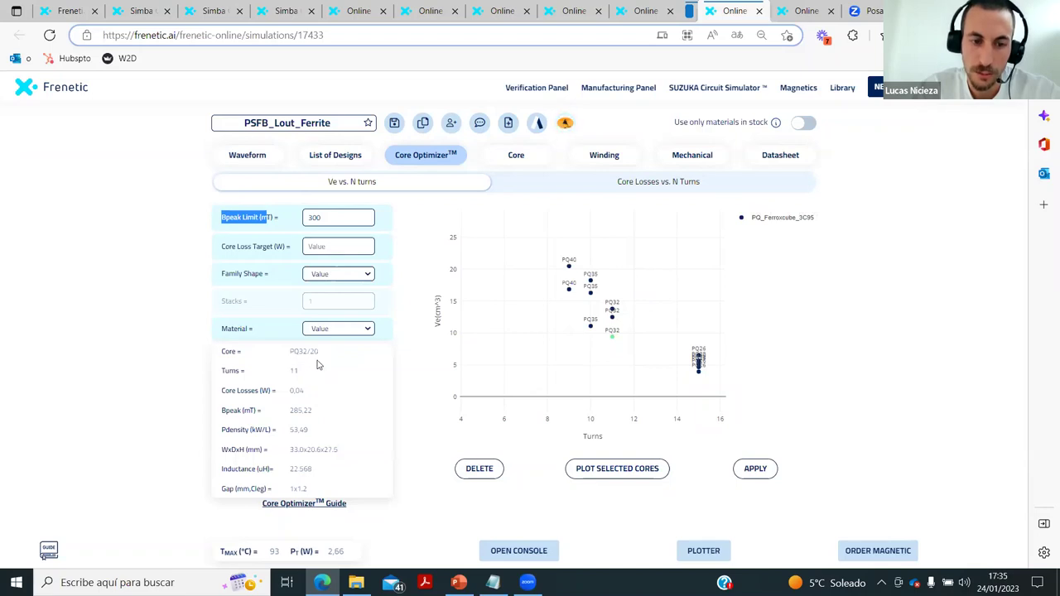
double_click(296, 490)
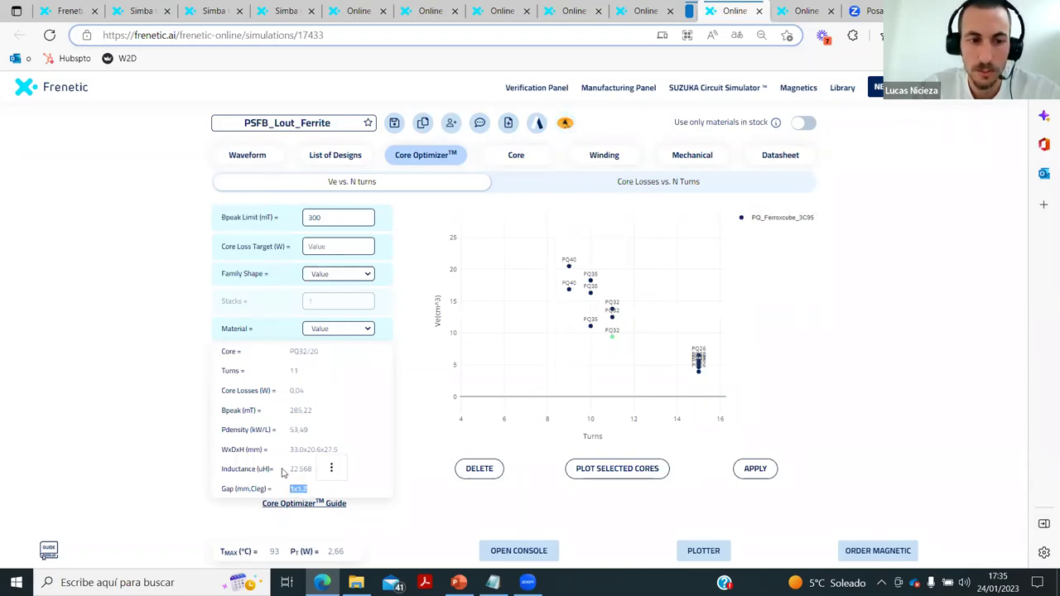
click(352, 454)
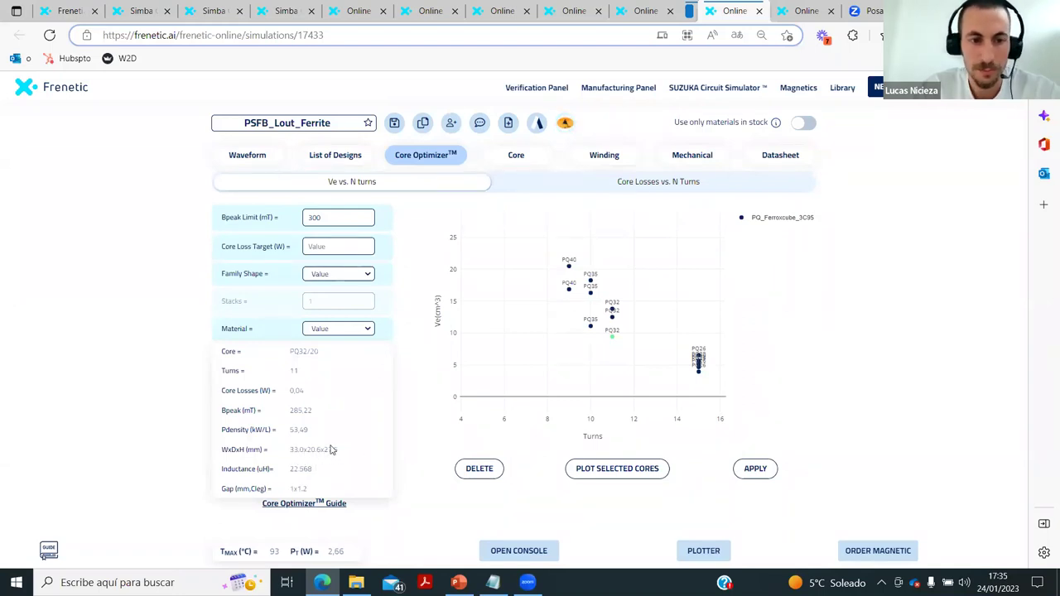
Step: Examine the winding layout and core specifications of the PSFB_Lout_Ferrite inductor
click(590, 161)
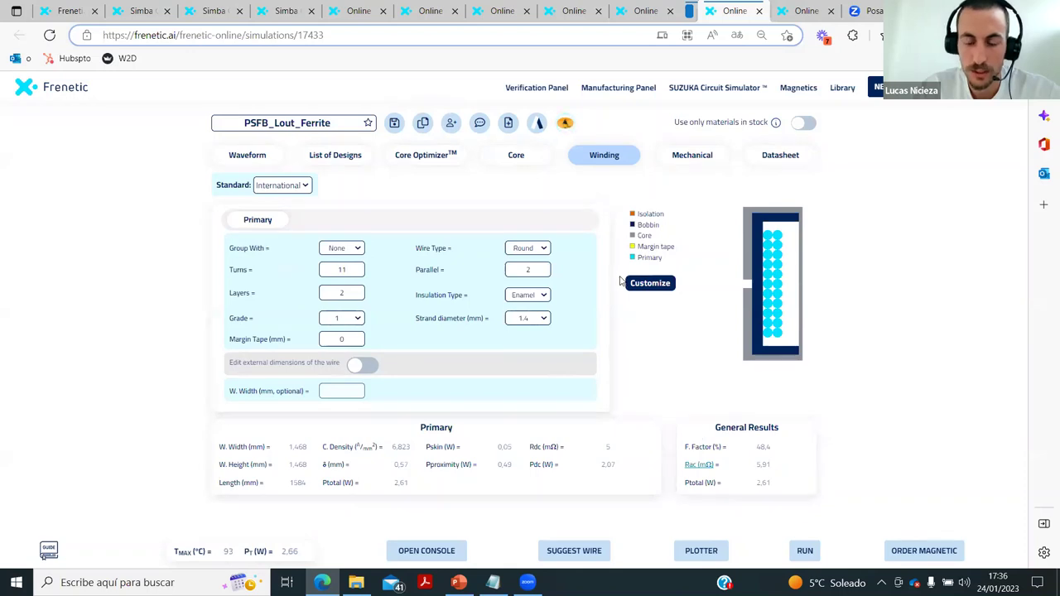
click(530, 162)
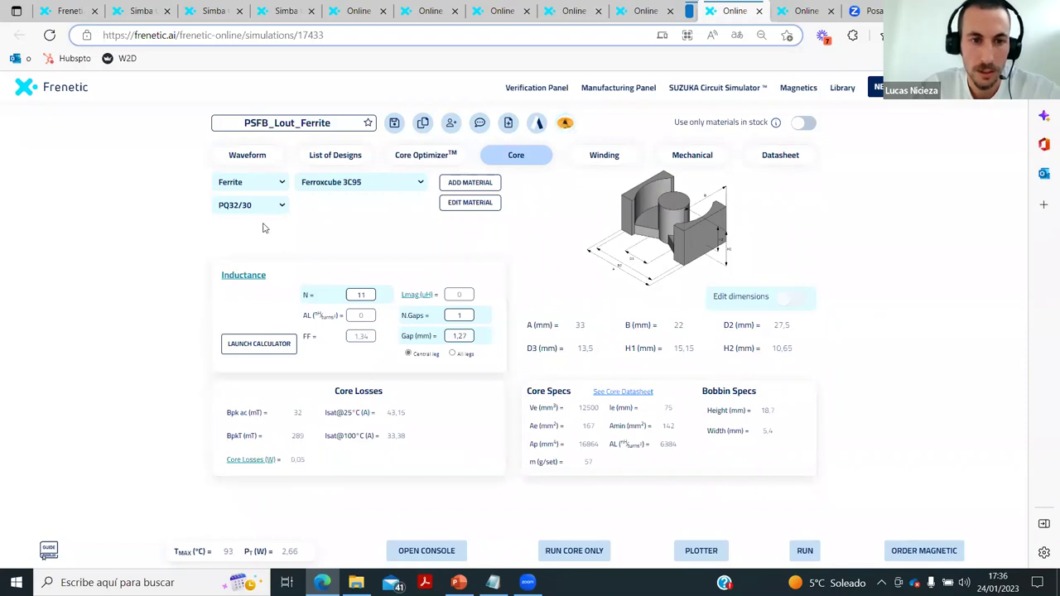
Step: Check the PSFB_Lout_Ferrite inductor's AC peak flux density, simulation results and total losses
drag(291, 414, 304, 418)
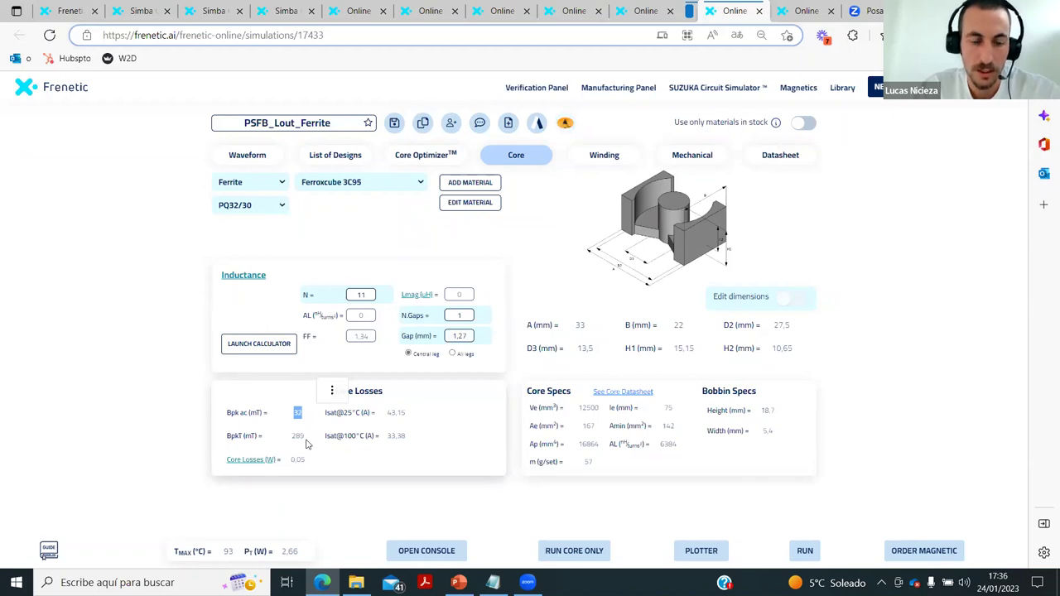
click(257, 157)
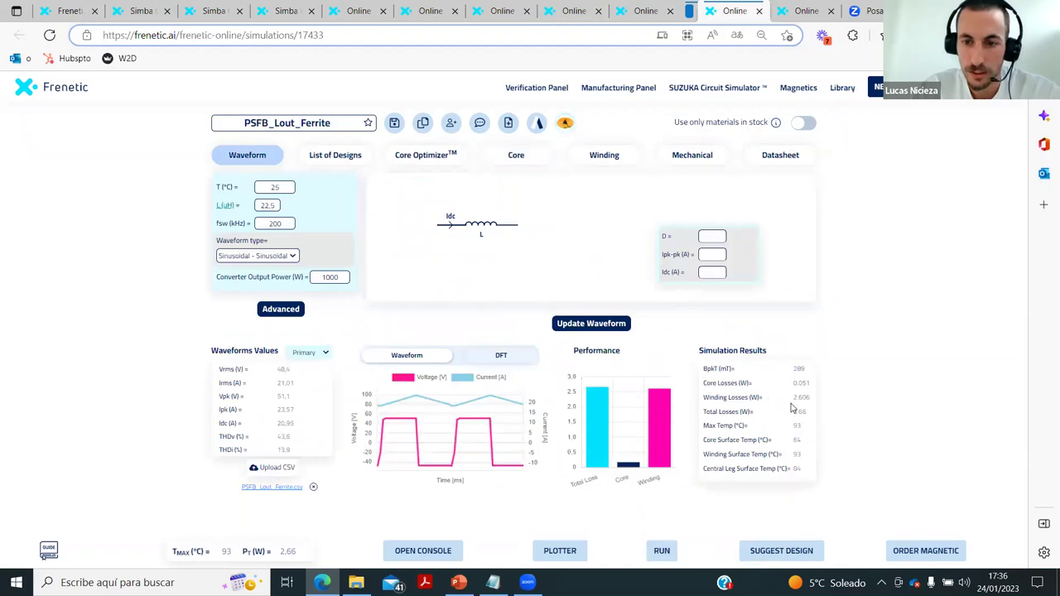
double_click(286, 551)
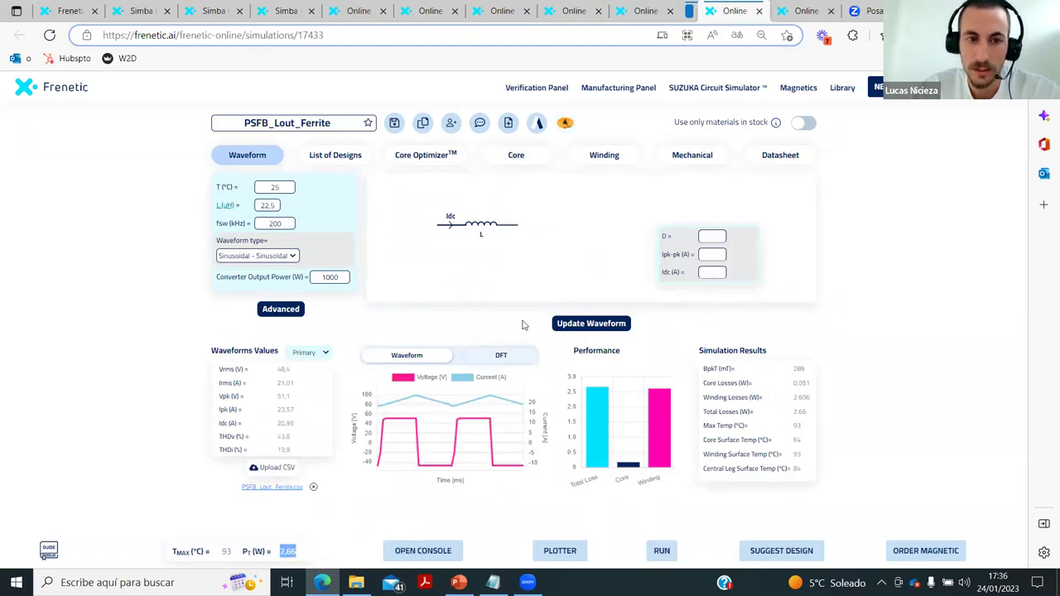
Step: Switch to the PSFB_Lout_Powder inductor and review its waveform values, core material, stacks, turns and core losses
click(796, 14)
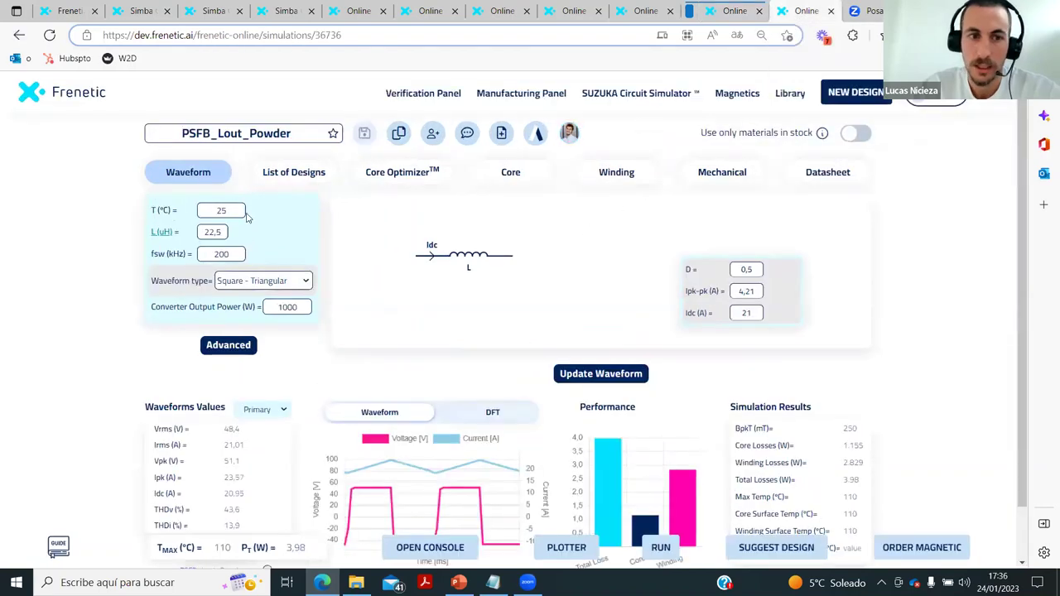
scroll(103, 270, down, 1)
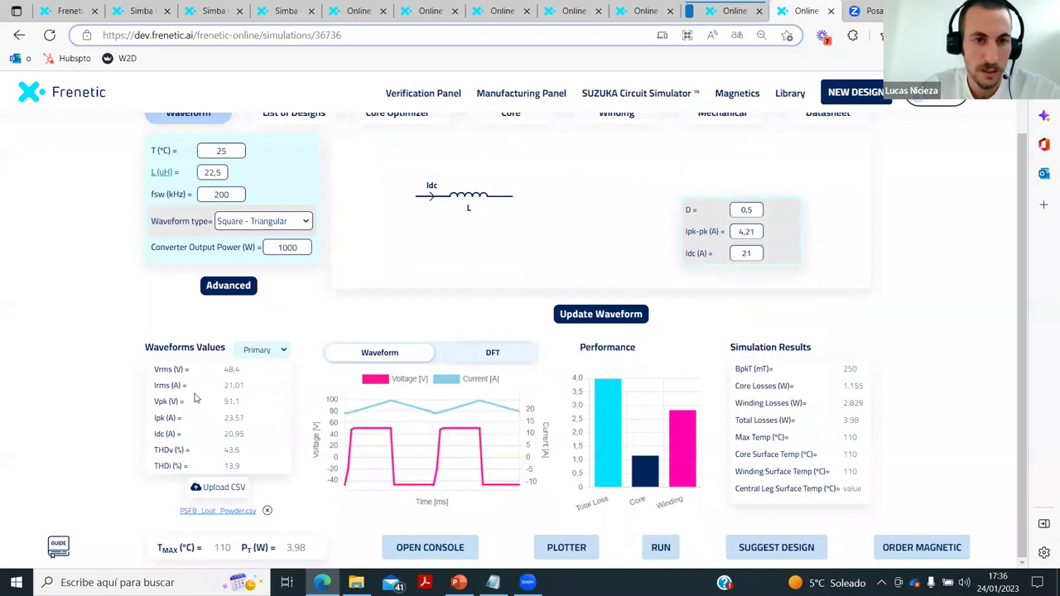
scroll(196, 398, up, 2)
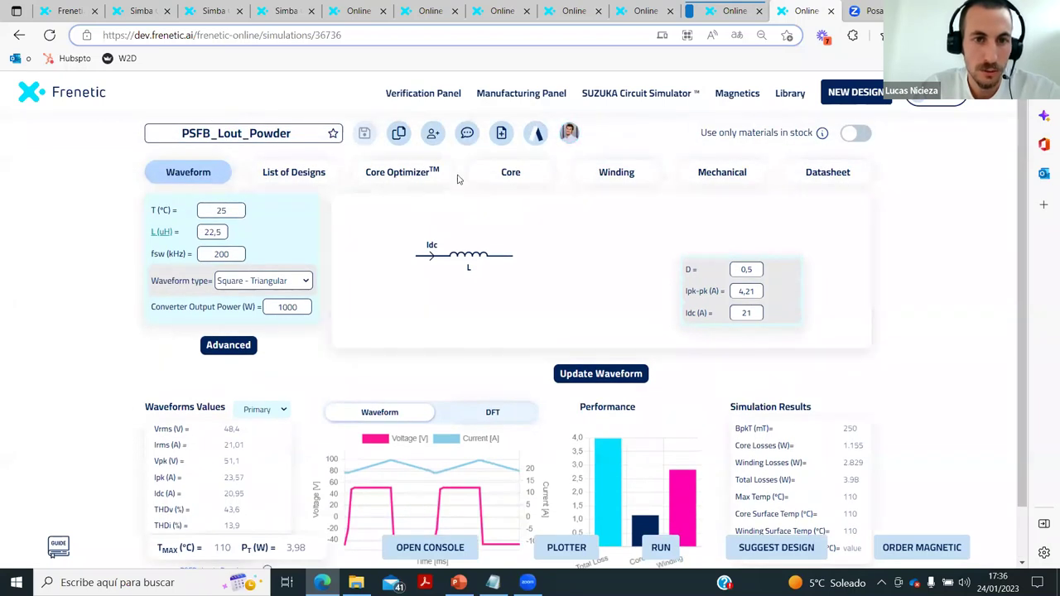
click(493, 178)
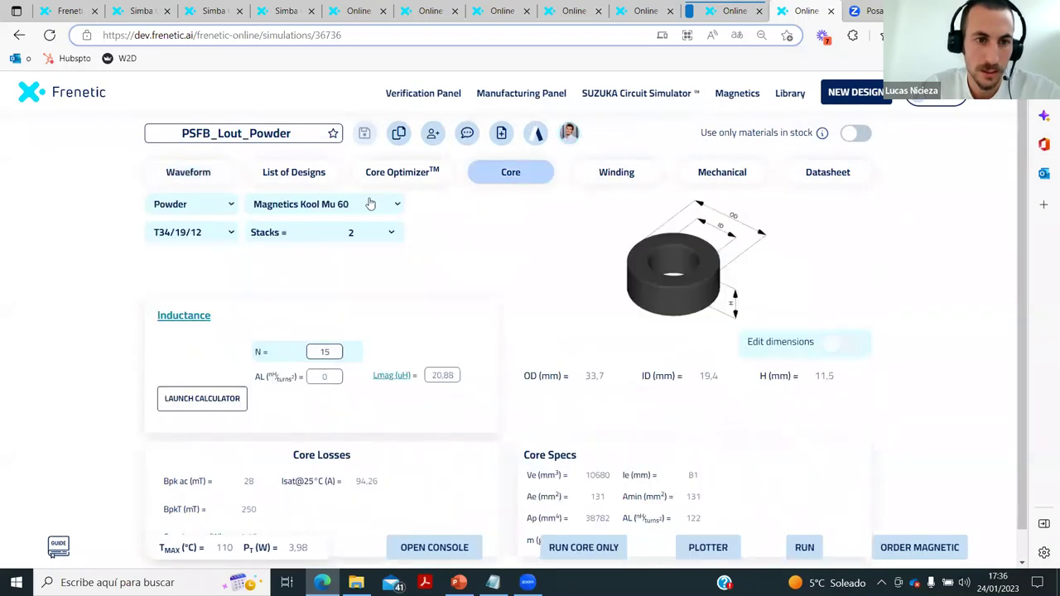
scroll(129, 247, down, 1)
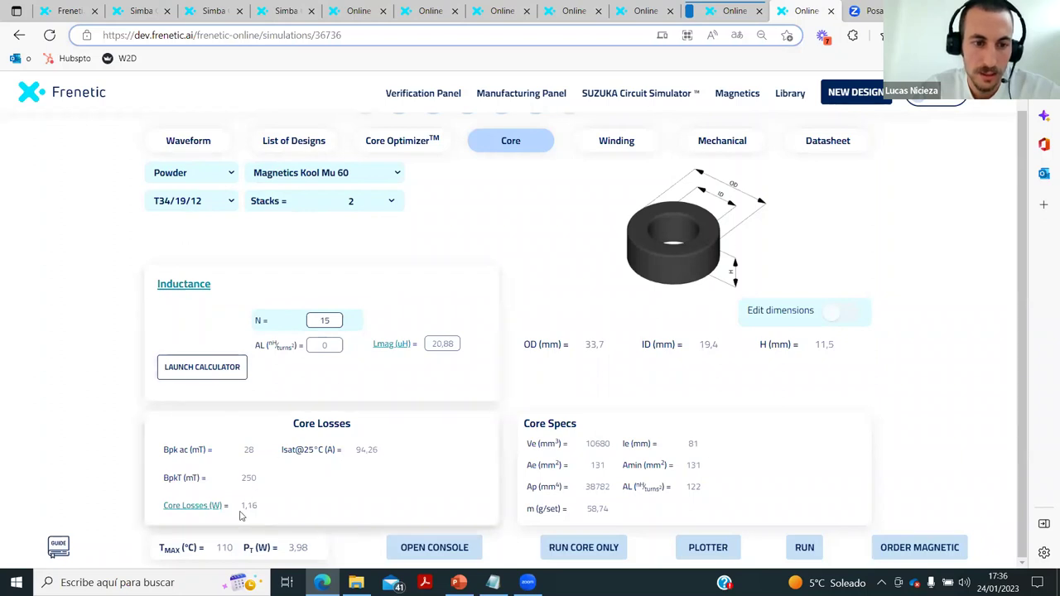
drag(239, 512, 256, 512)
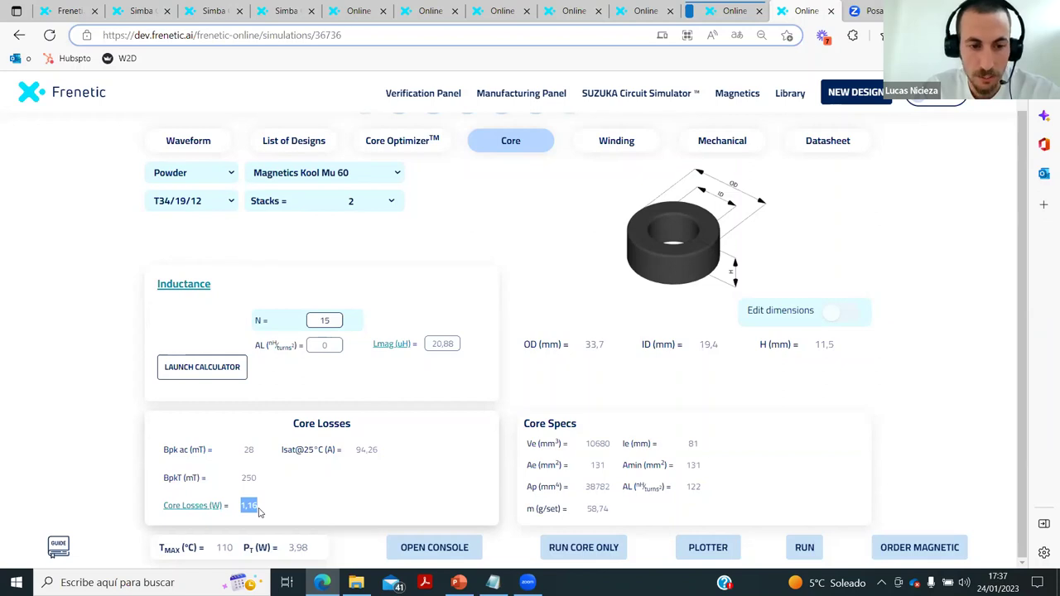
Step: Examine the powder inductor's winding configuration and losses, briefly comparing them with the ferrite inductor's simulation results
click(607, 154)
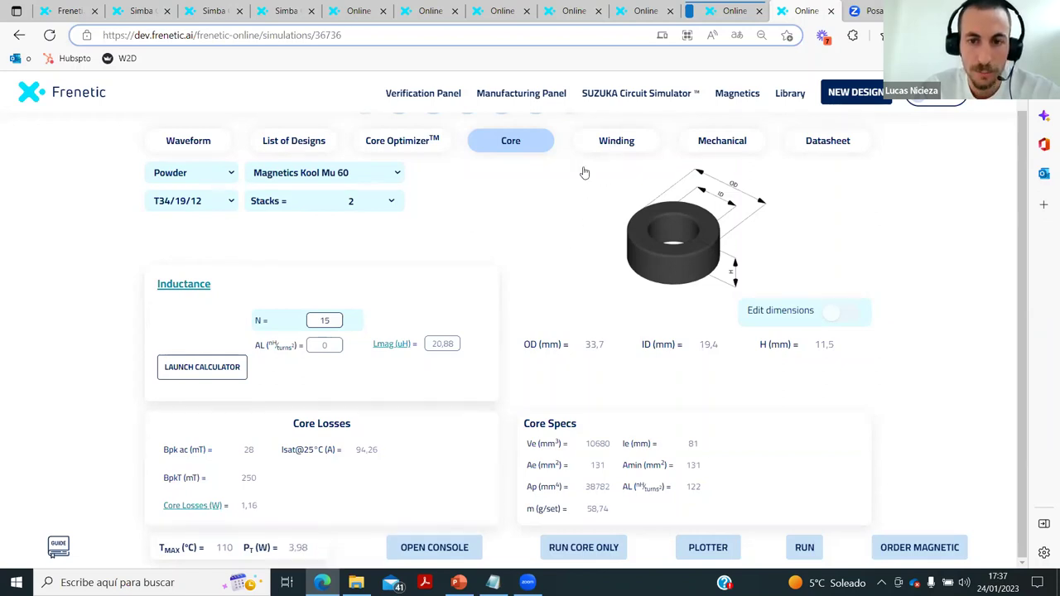
click(611, 147)
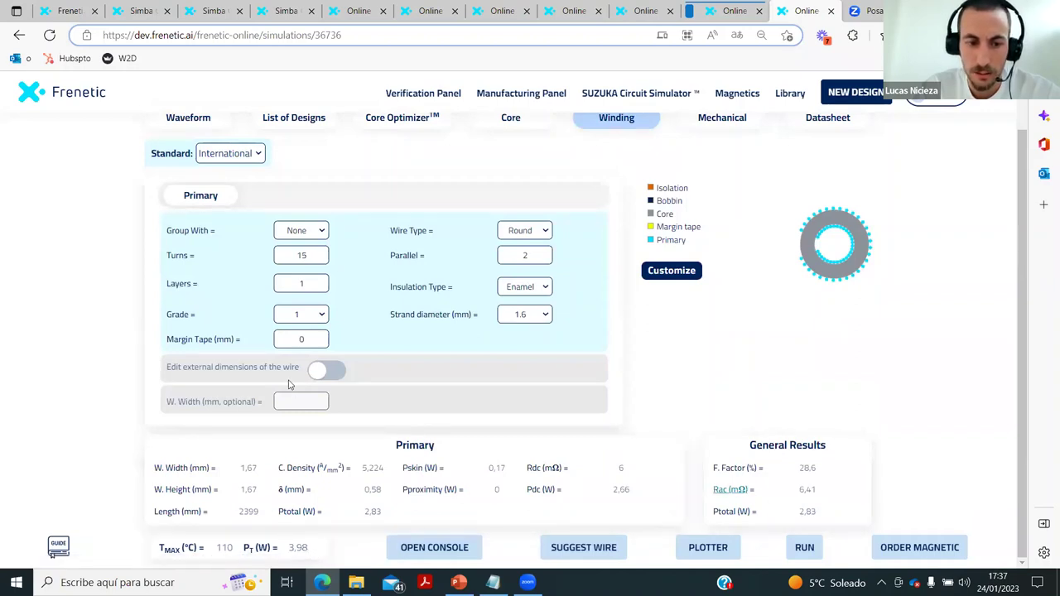
click(735, 10)
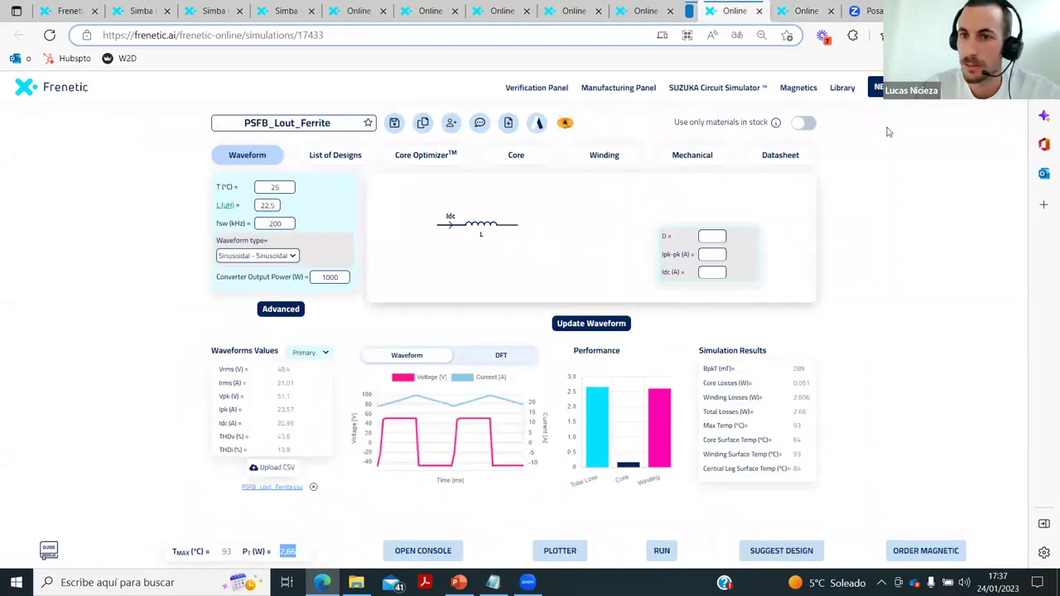
click(803, 11)
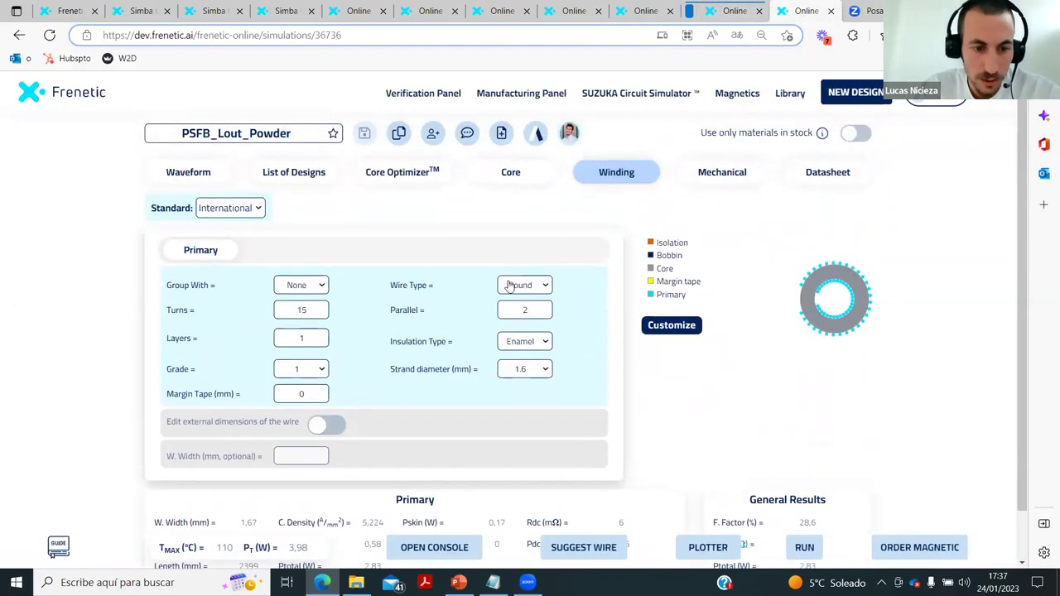
Step: Review the powder inductor's waveform and simulation results, and view its inductance against current from 10 to 80 in the Plotter
click(189, 173)
scroll(165, 298, down, 1)
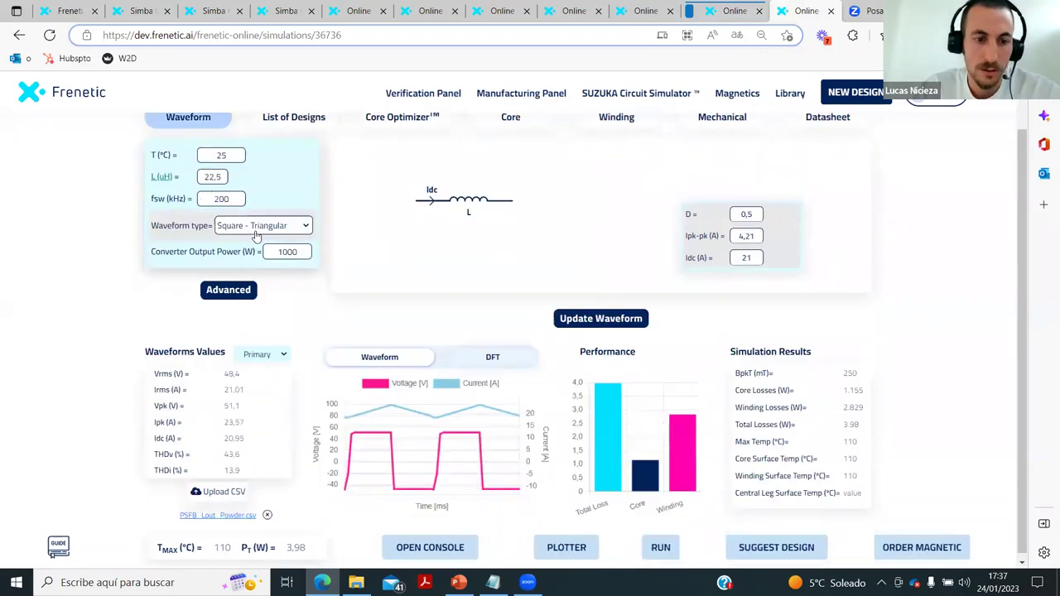
scroll(168, 300, up, 1)
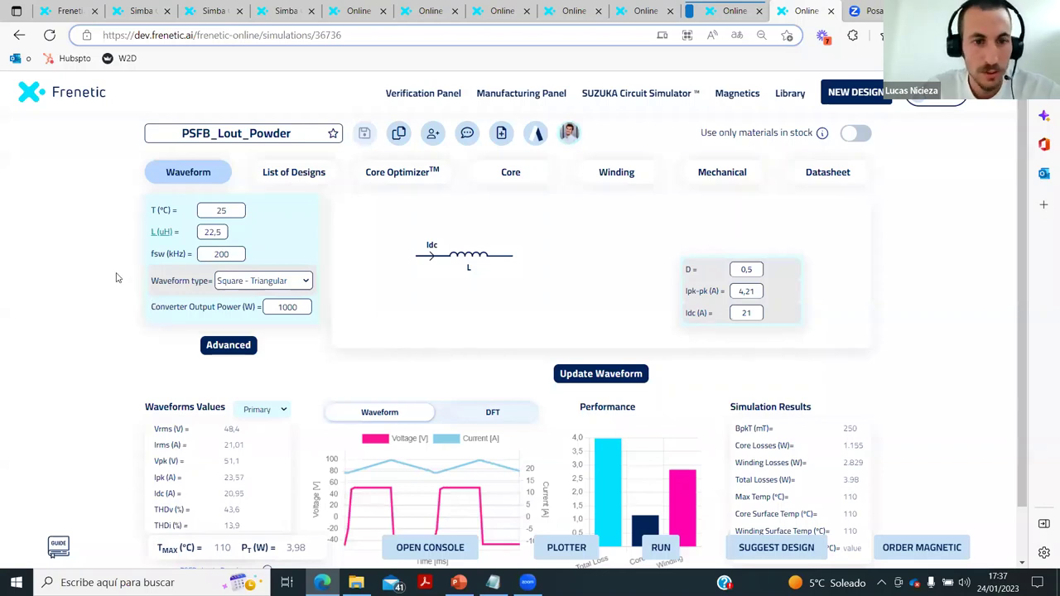
scroll(115, 282, down, 1)
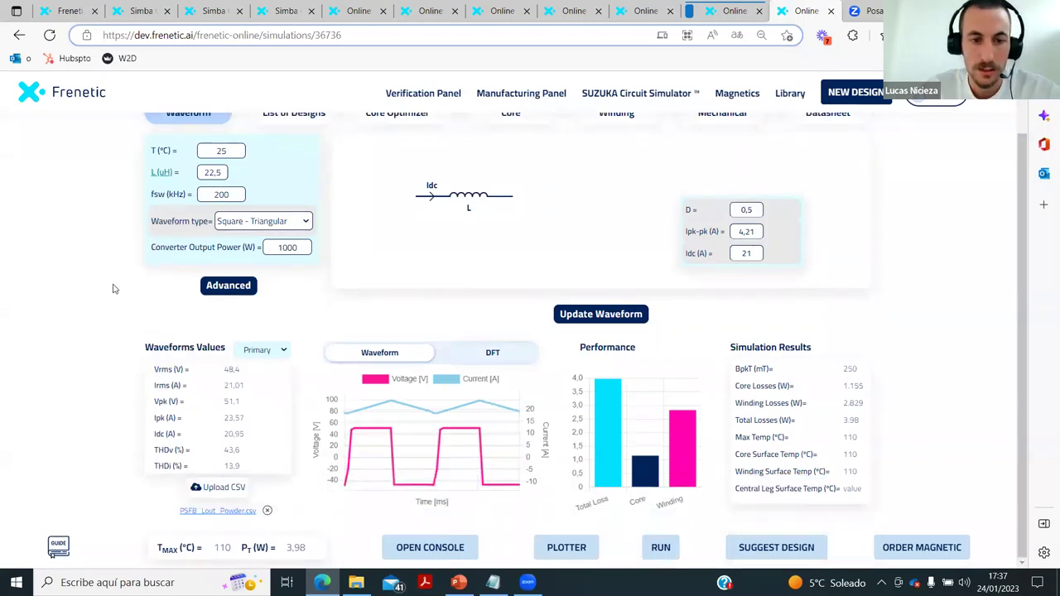
scroll(115, 288, up, 1)
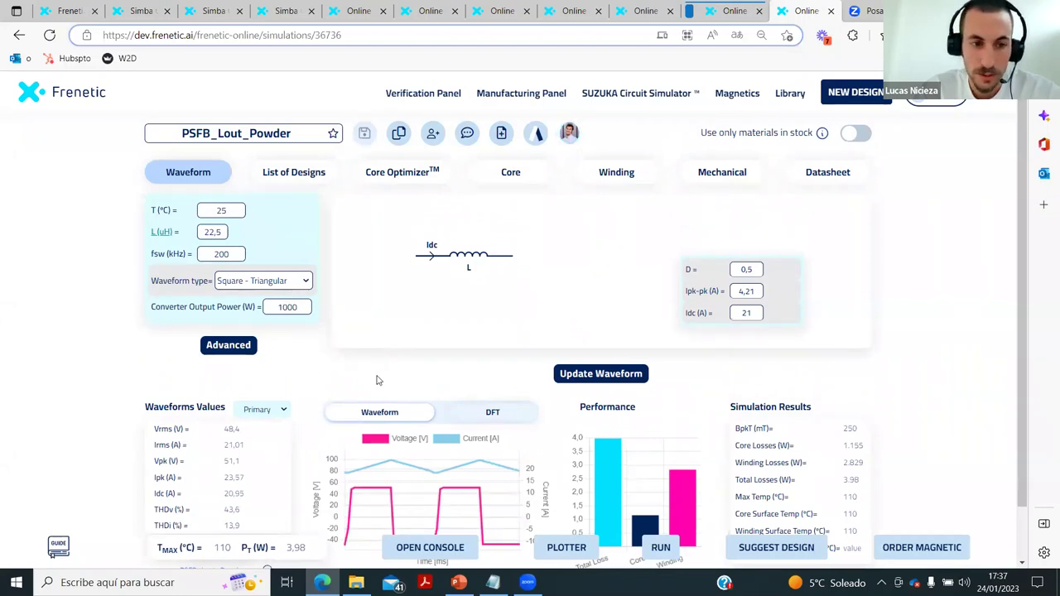
click(553, 548)
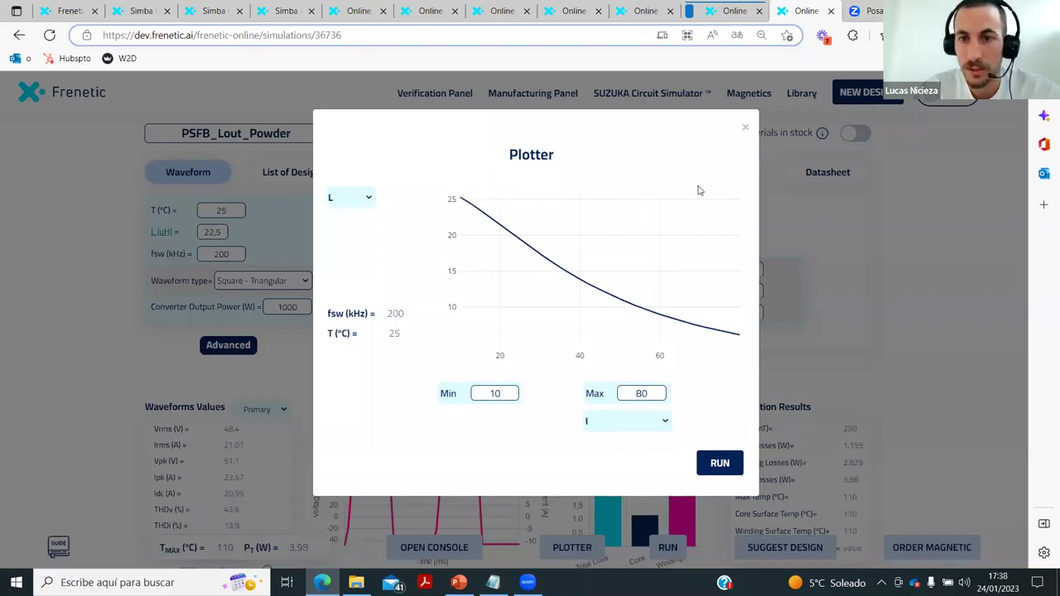
mouse_move(479, 206)
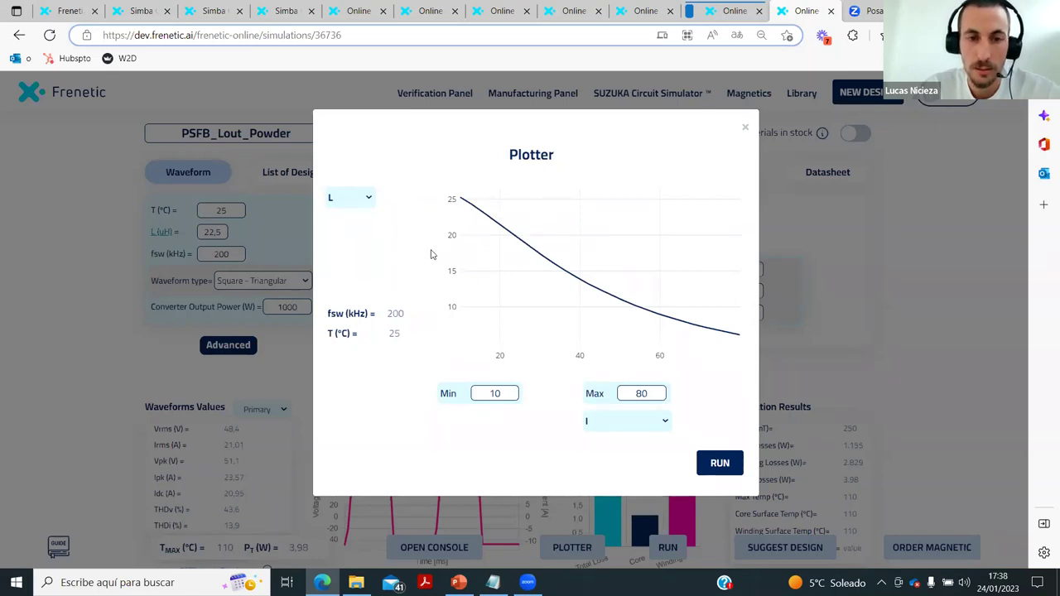
Step: Switch to the FB_sat_web circuit in the SUZUKA Circuit Simulator and inspect the current-inductance matrix of output inductor L2
click(45, 12)
click(132, 11)
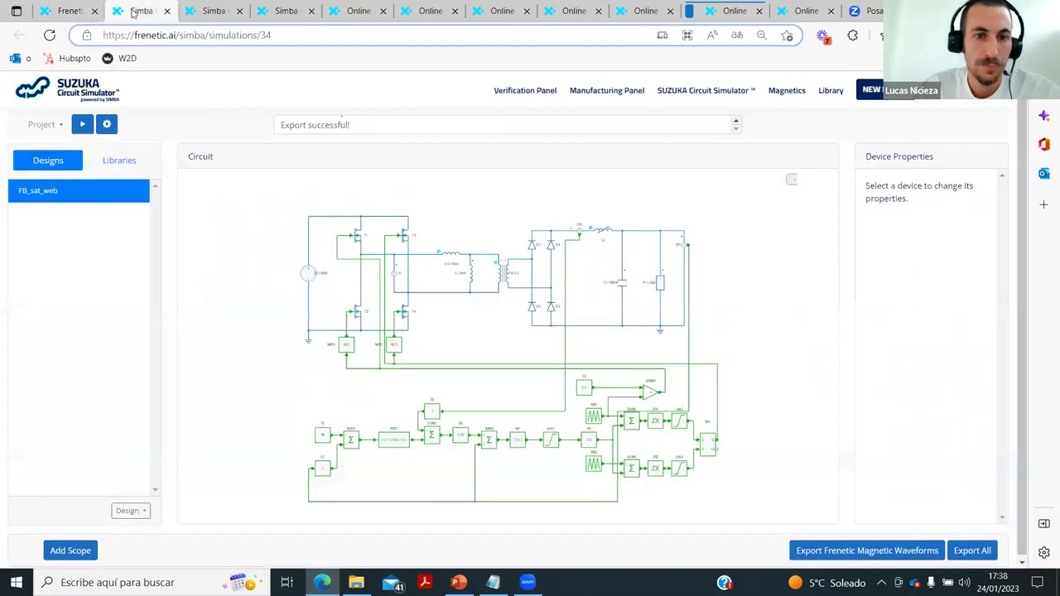
scroll(627, 230, up, 5)
scroll(627, 229, up, 3)
click(627, 229)
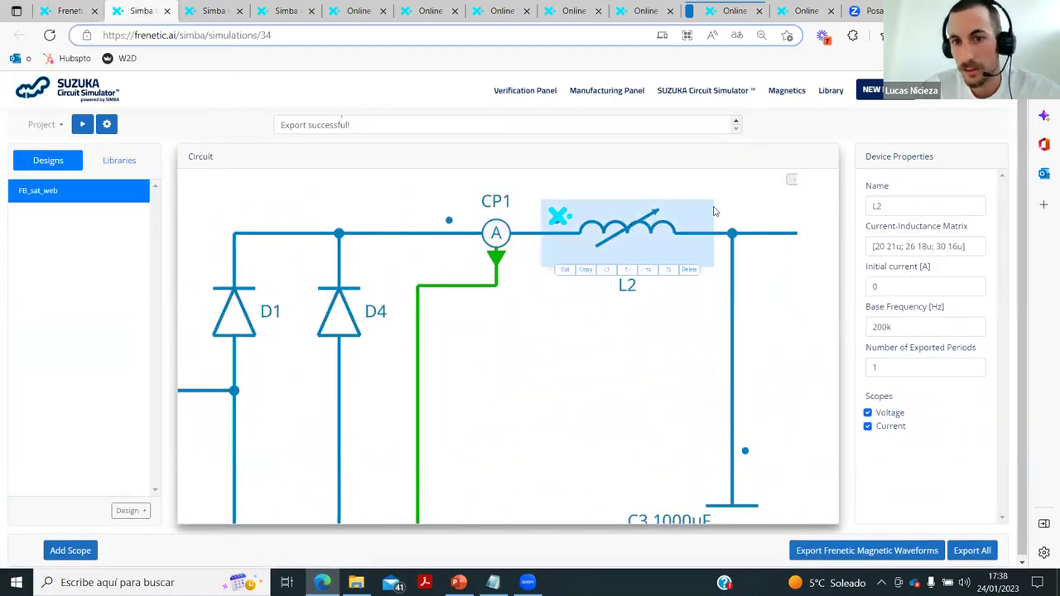
scroll(623, 238, down, 1)
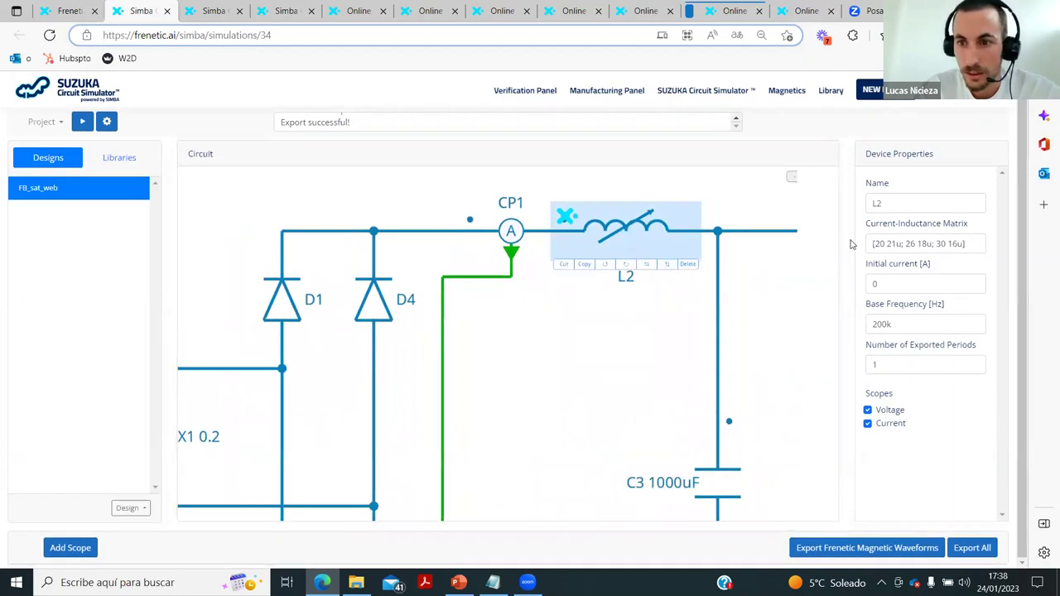
drag(873, 244, 967, 246)
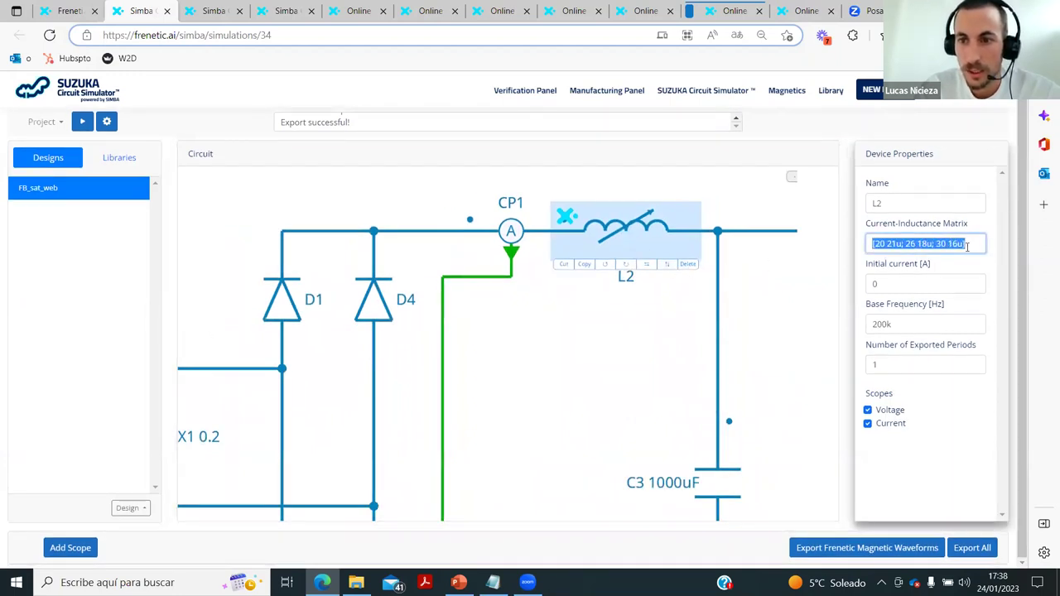
click(882, 243)
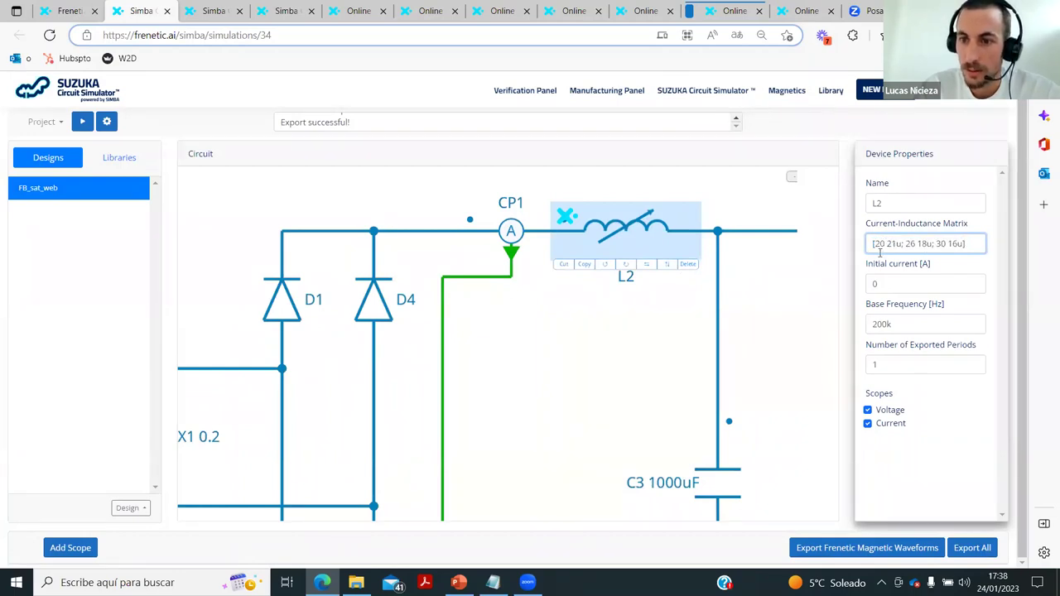
Step: Run the FB_sat_web circuit simulation with the saturable output inductor L2
scroll(648, 323, down, 5)
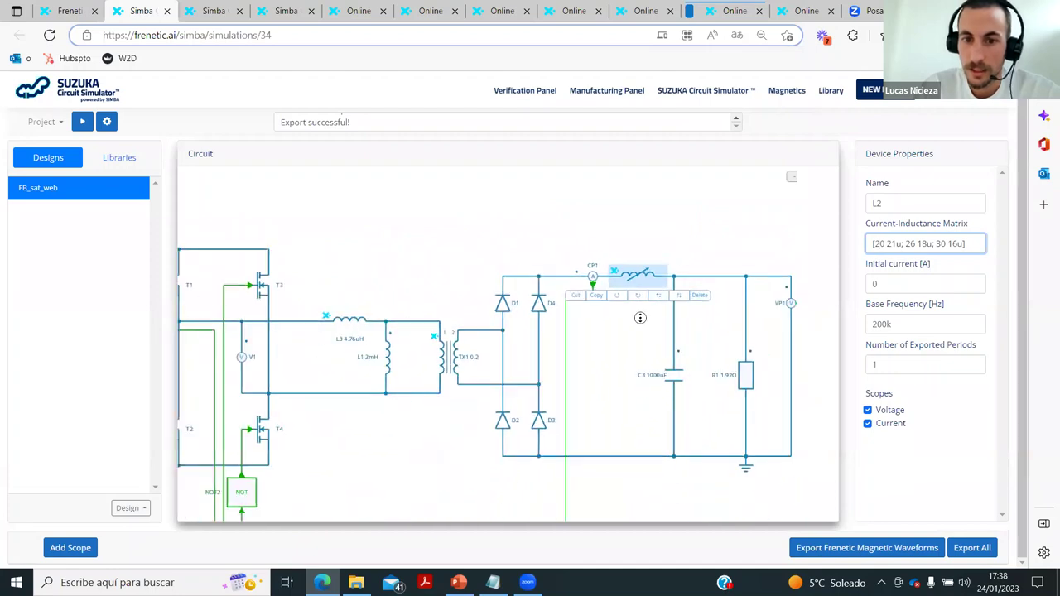
drag(648, 323, 622, 304)
click(81, 124)
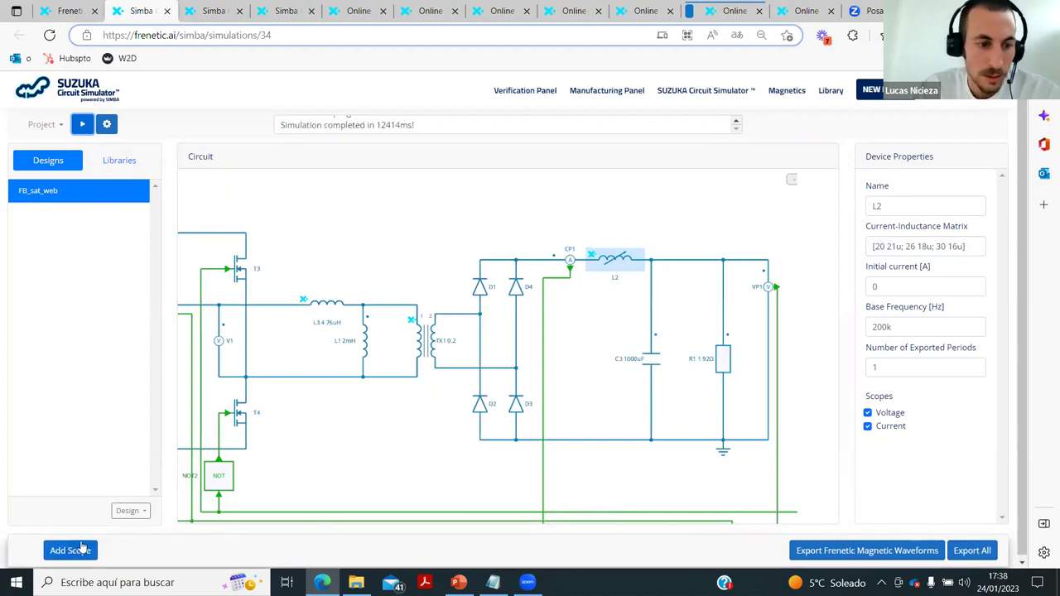
Step: Add a scope plotting the L2 current and enlarge the waveform to individual switching cycles
click(72, 550)
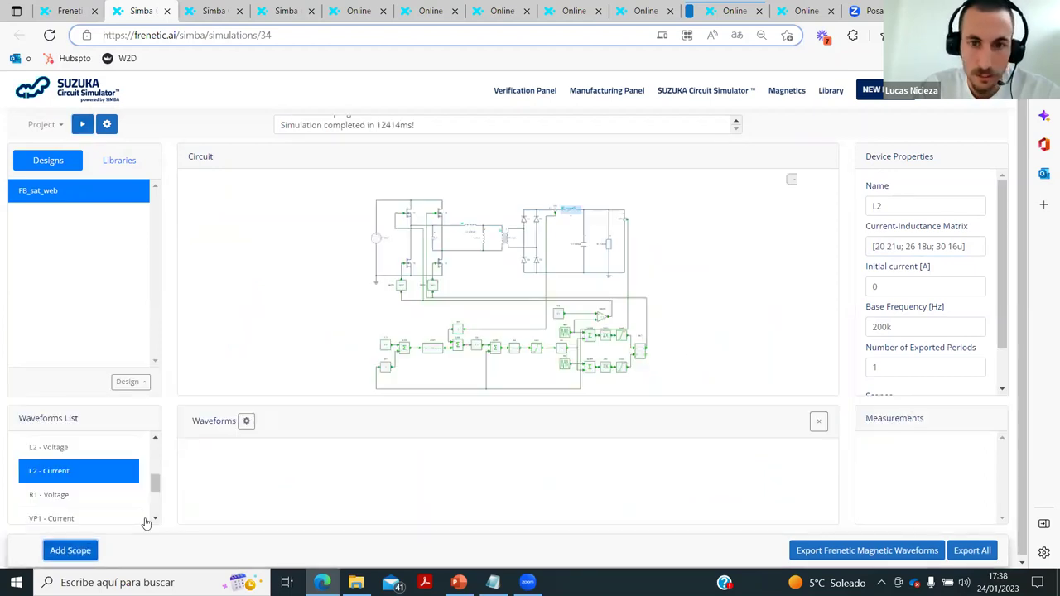
click(100, 467)
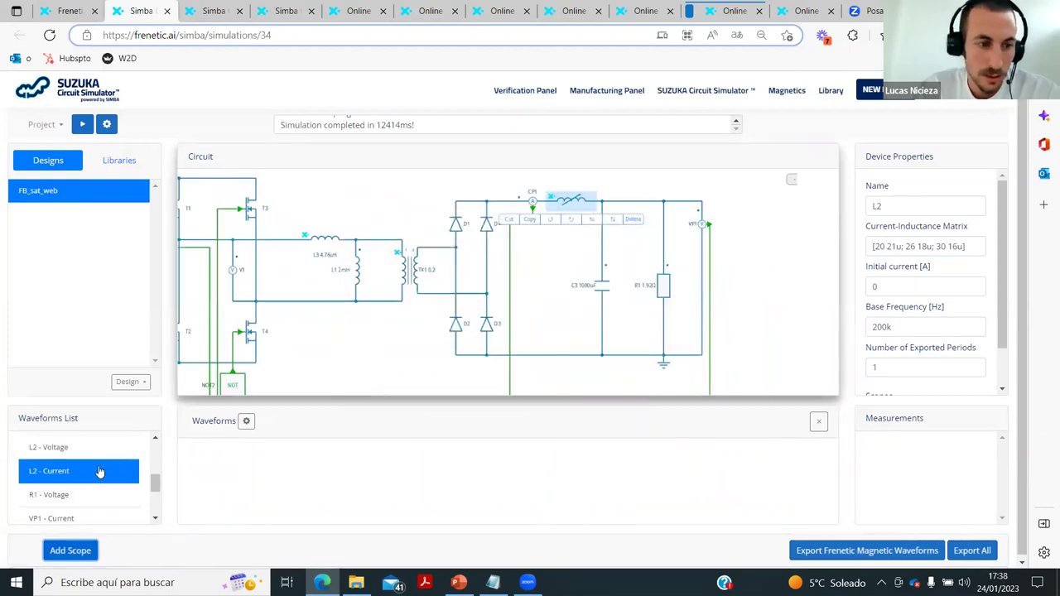
drag(100, 472, 341, 460)
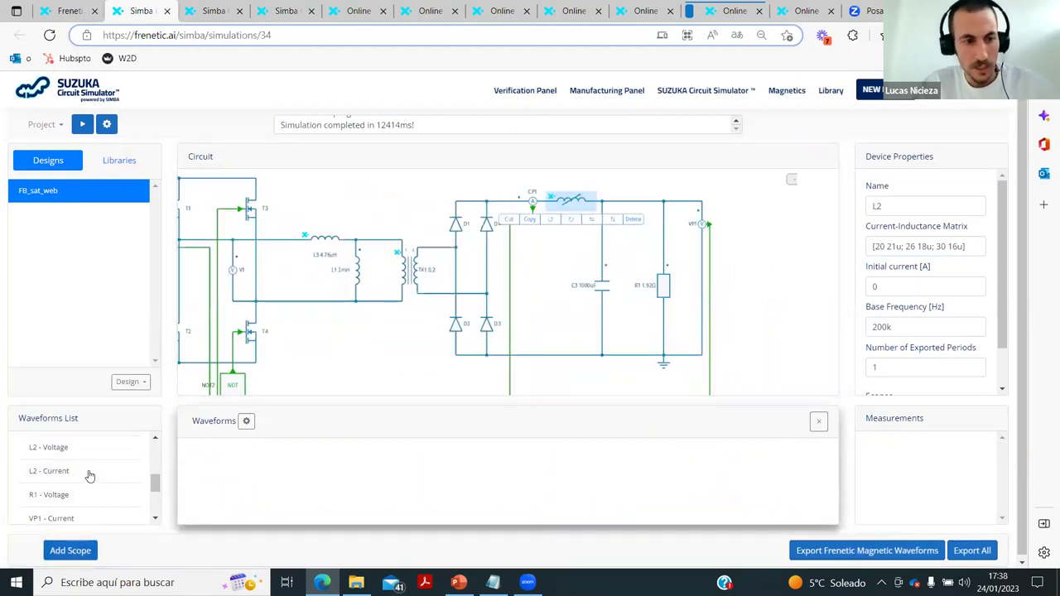
click(93, 473)
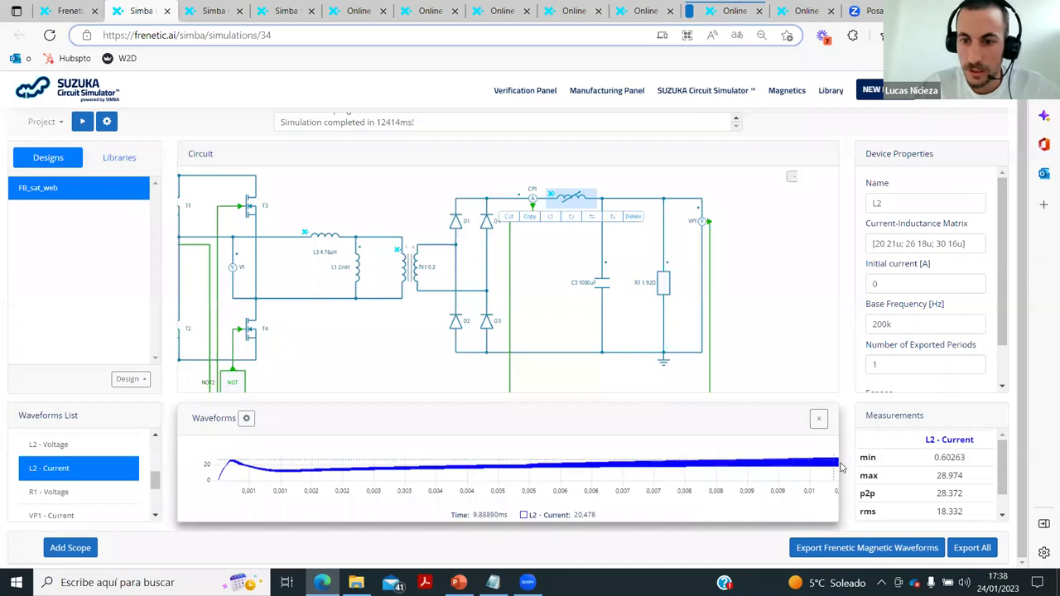
scroll(841, 468, up, 5)
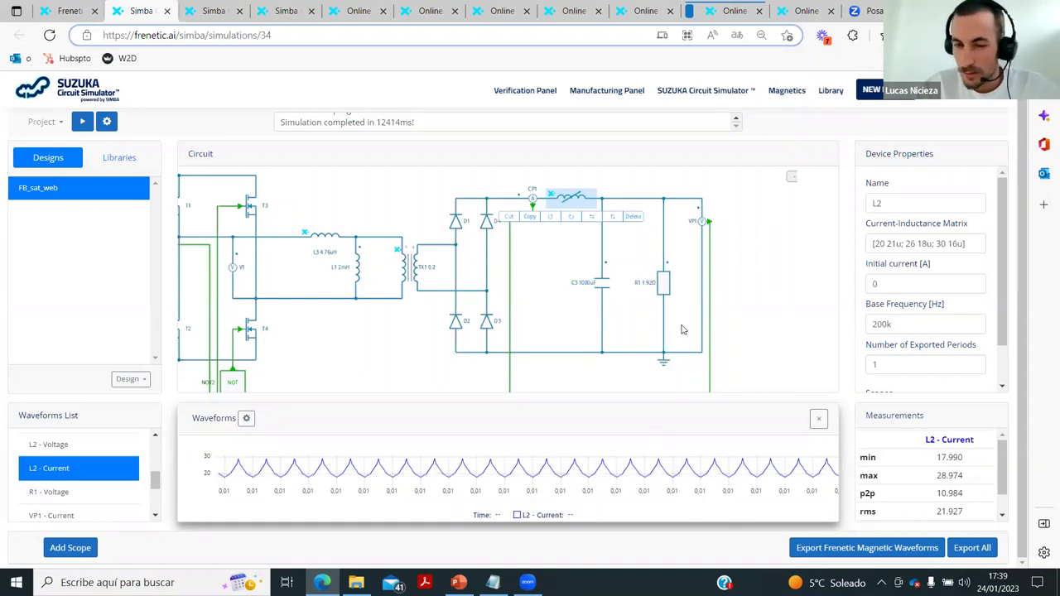
Step: Deselect L2 in the circuit and export the Frenetic magnetic waveforms from the simulation
scroll(687, 326, up, 3)
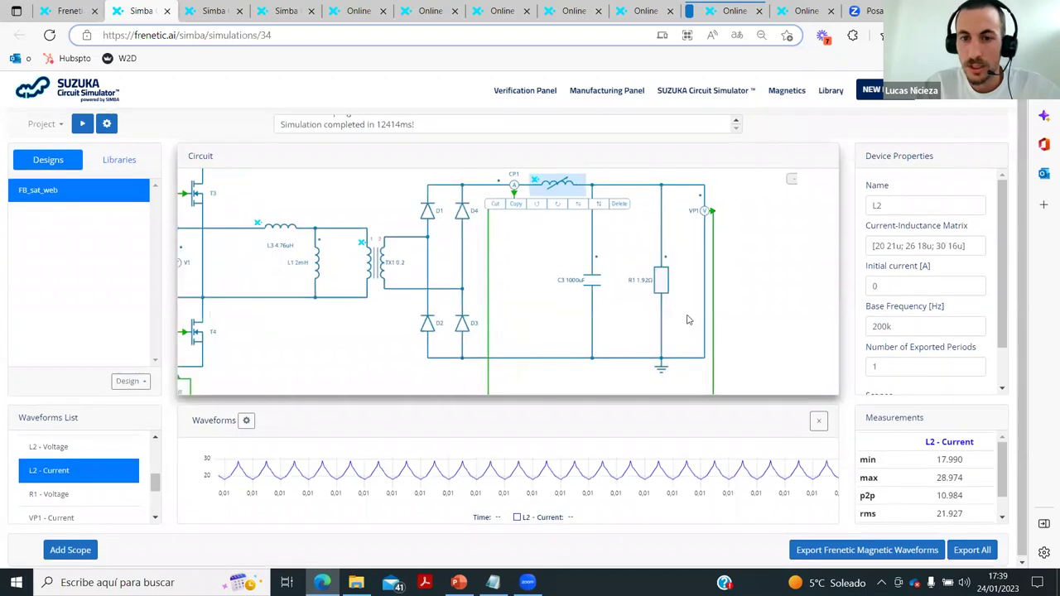
scroll(745, 318, down, 3)
scroll(686, 294, up, 1)
click(684, 295)
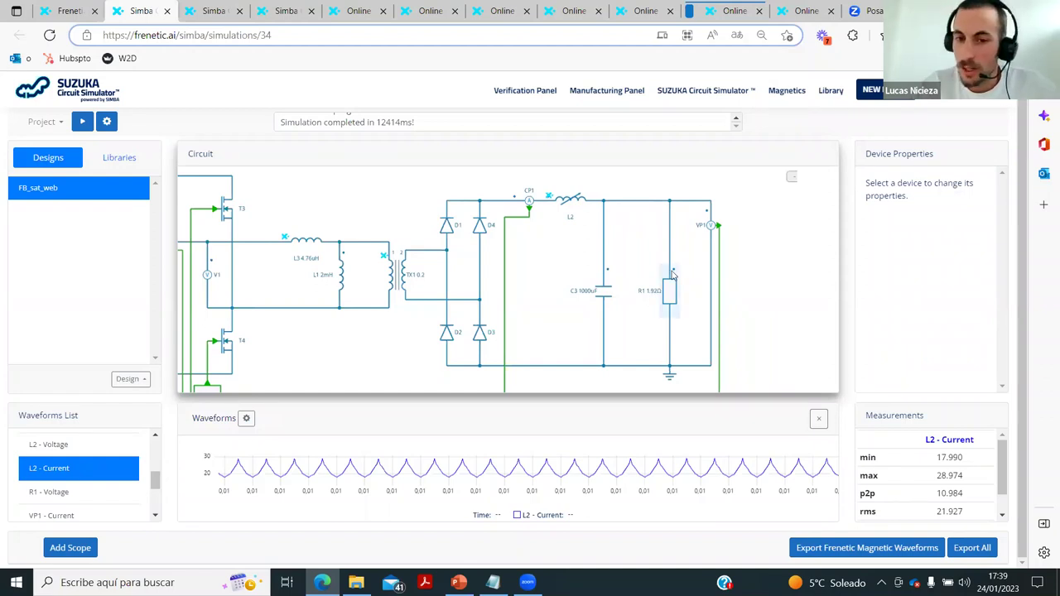
click(816, 550)
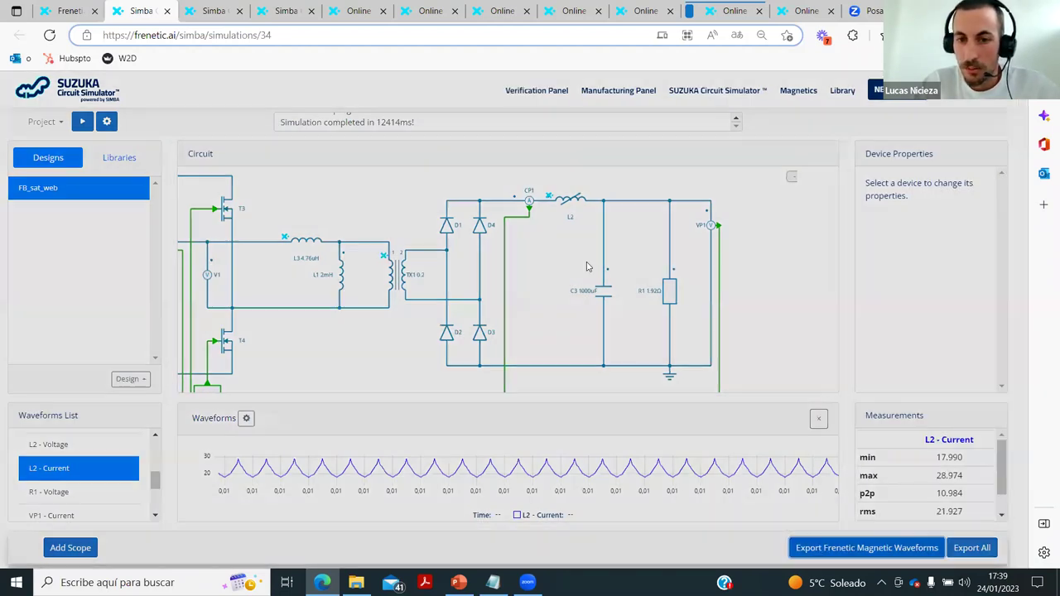
key(alt+Down)
key(Down)
key(Return)
key(Return)
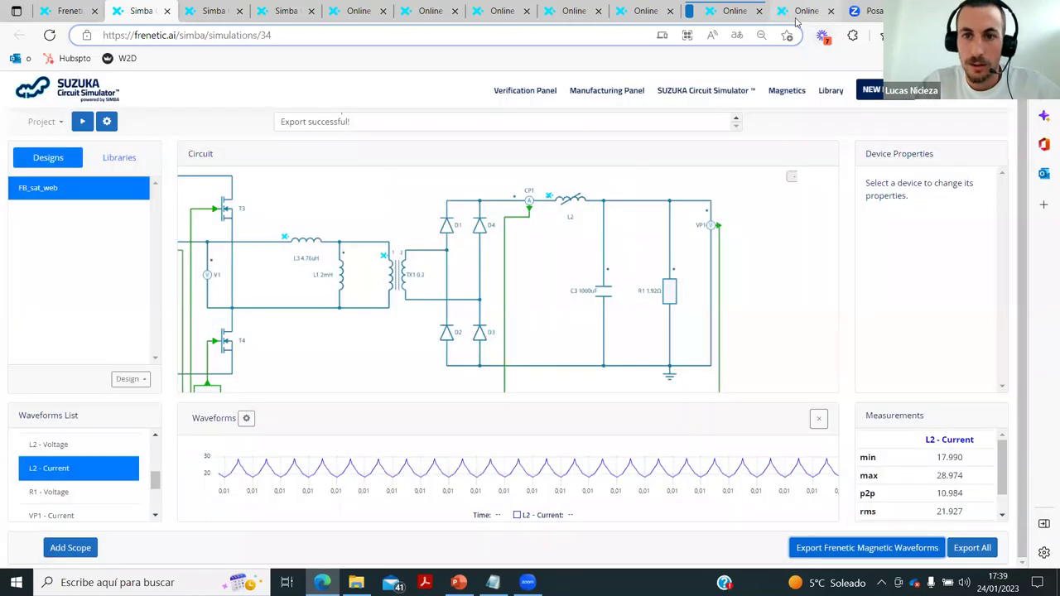
Step: Upload export 24_1_2023, 16_46_38.csv as the waveforms of the PSFB_Lout_Powder design and check the core losses in its simulation results
click(796, 15)
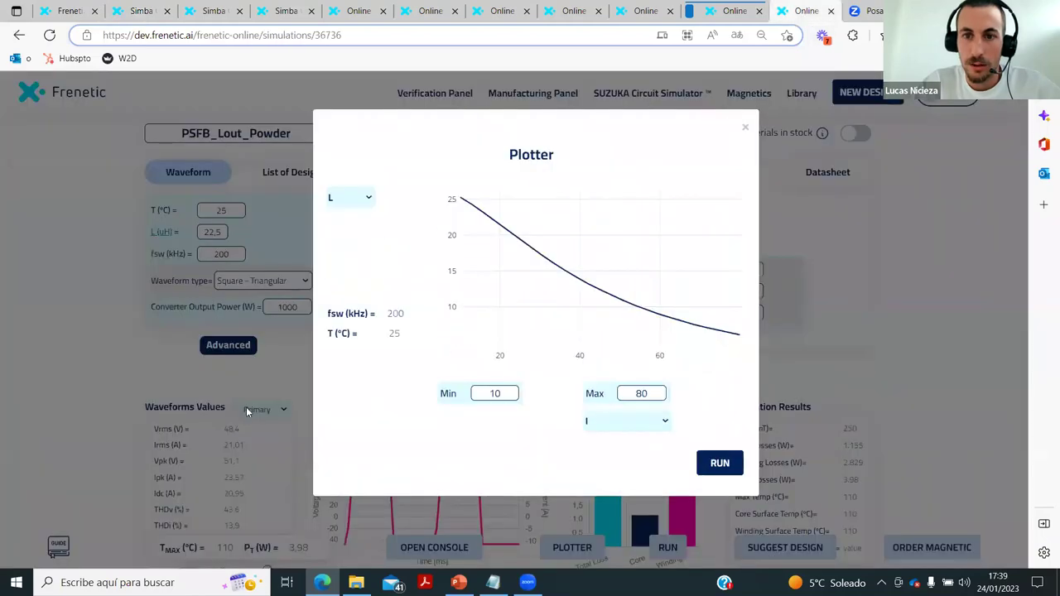
click(238, 439)
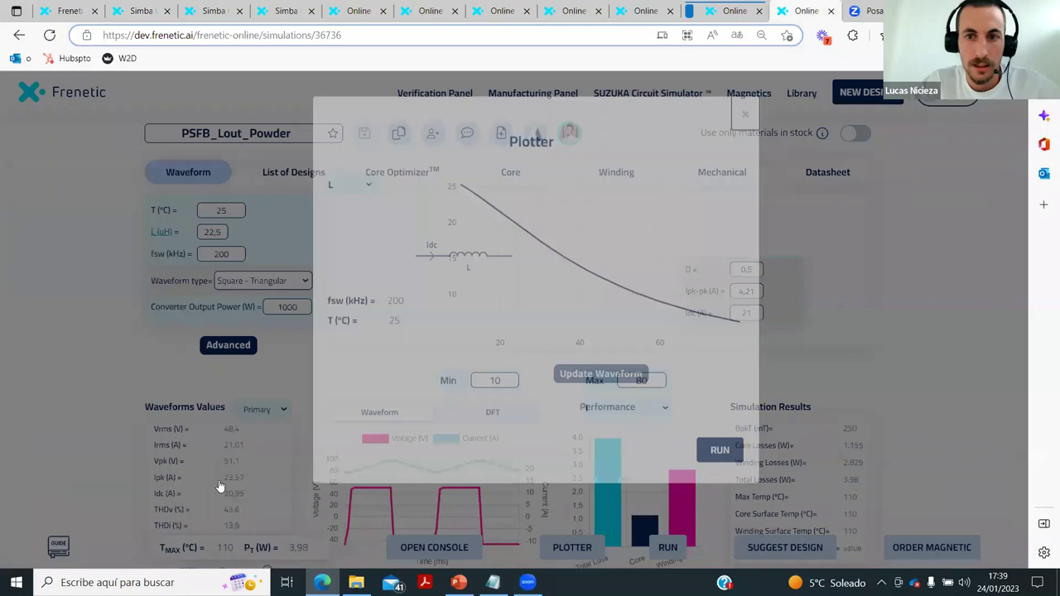
scroll(247, 143, down, 1)
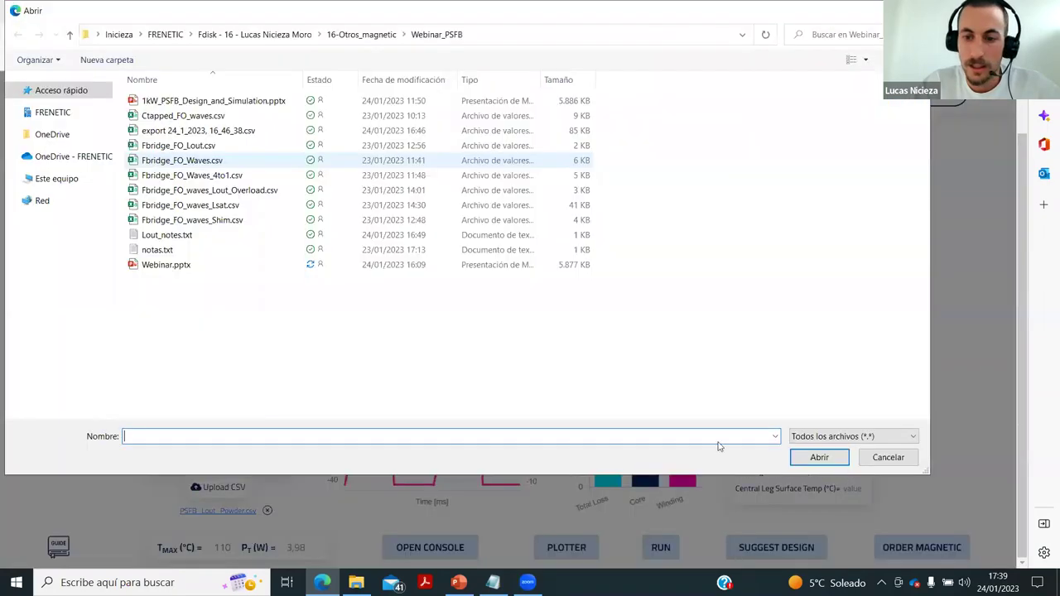
click(372, 130)
key(Return)
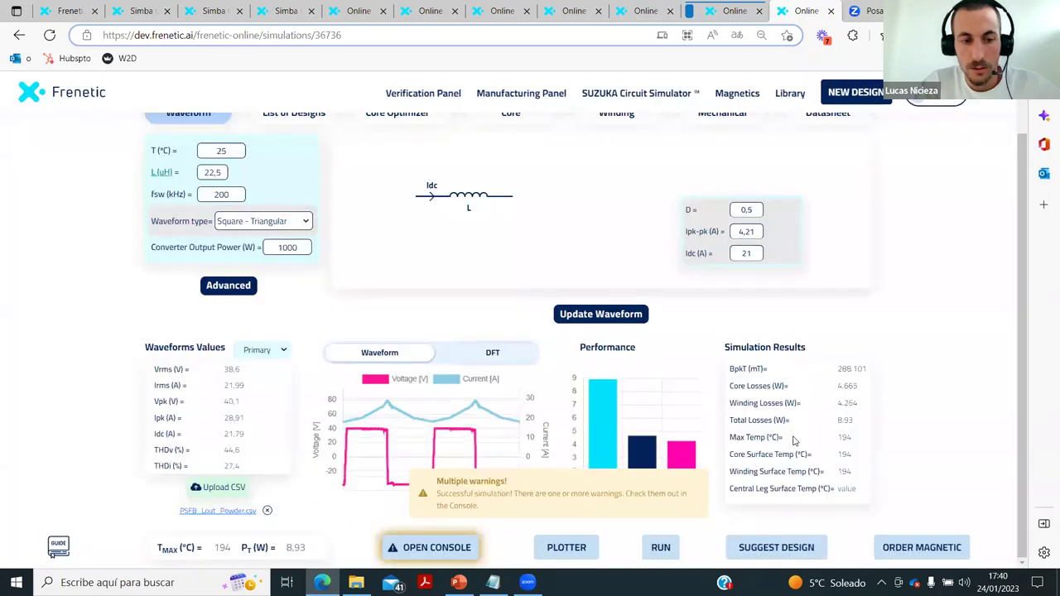
drag(858, 394, 834, 405)
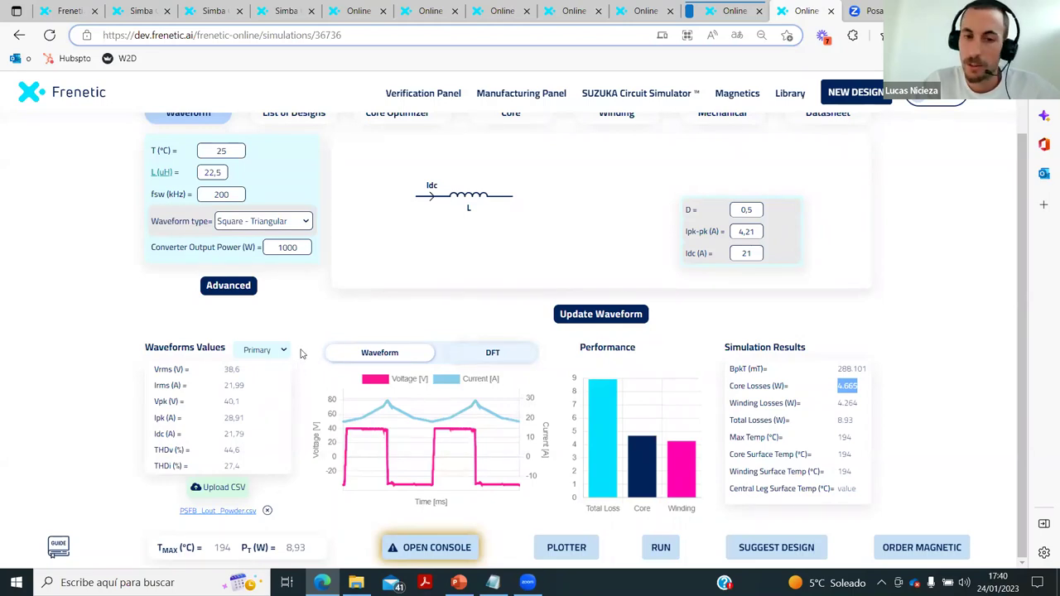
scroll(301, 353, up, 2)
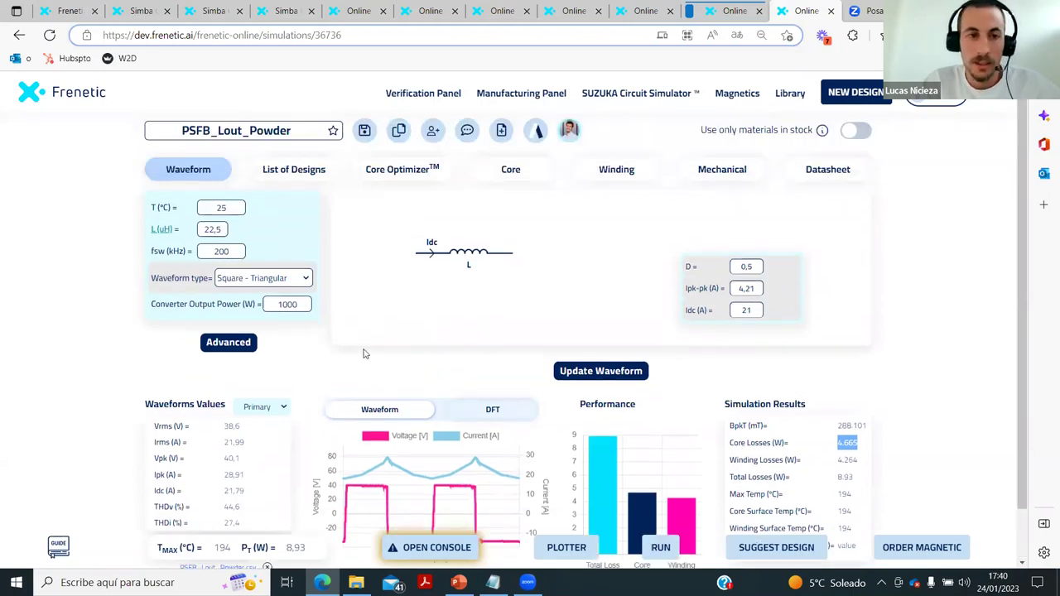
Step: Return to the FB_sat_web circuit and select output inductor L2 to review its current-inductance matrix
click(142, 10)
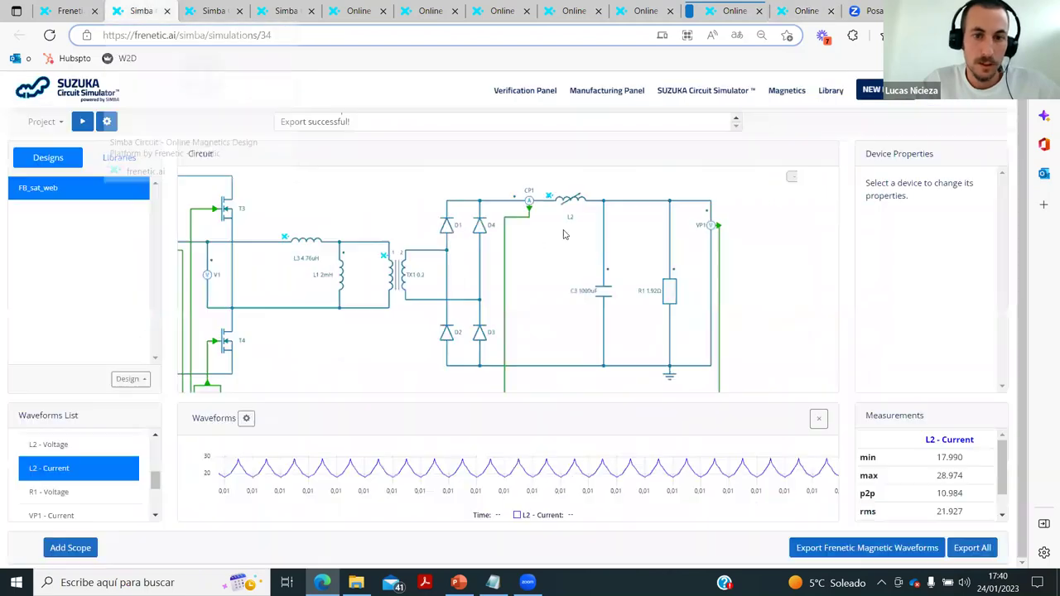
scroll(553, 216, down, 3)
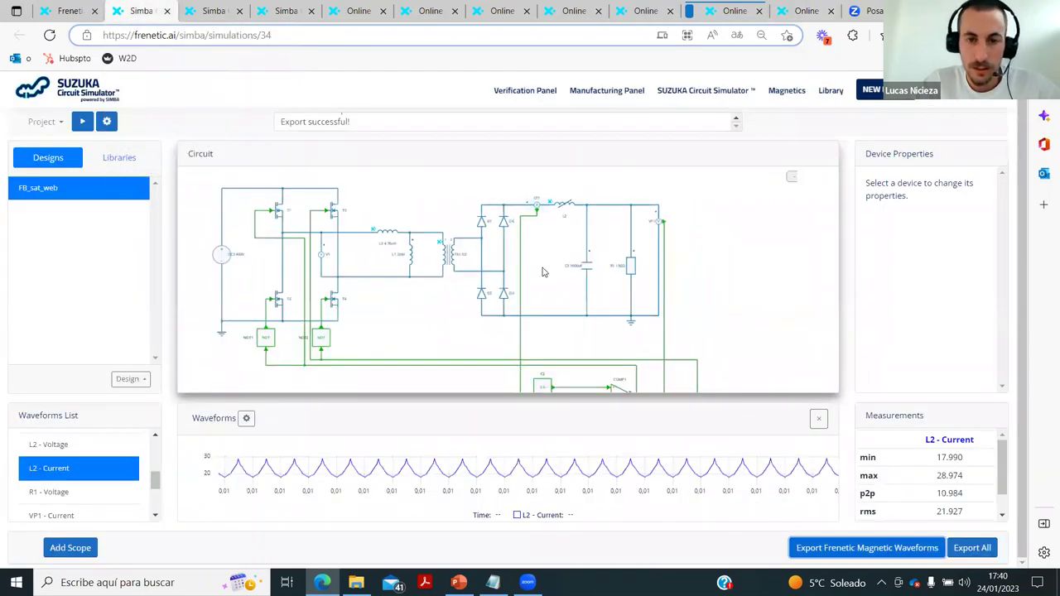
scroll(556, 230, up, 1)
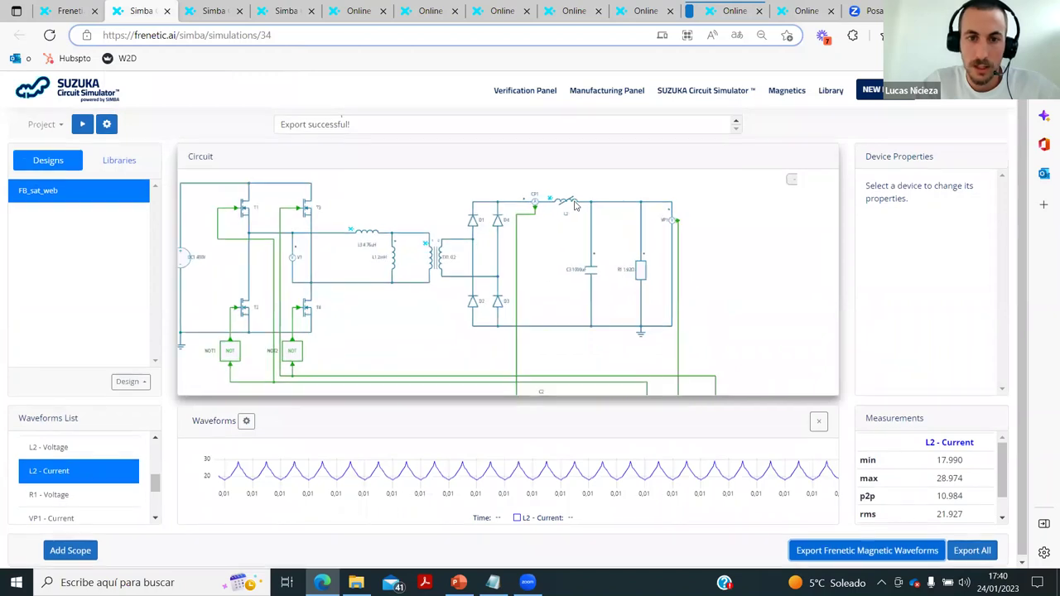
click(571, 206)
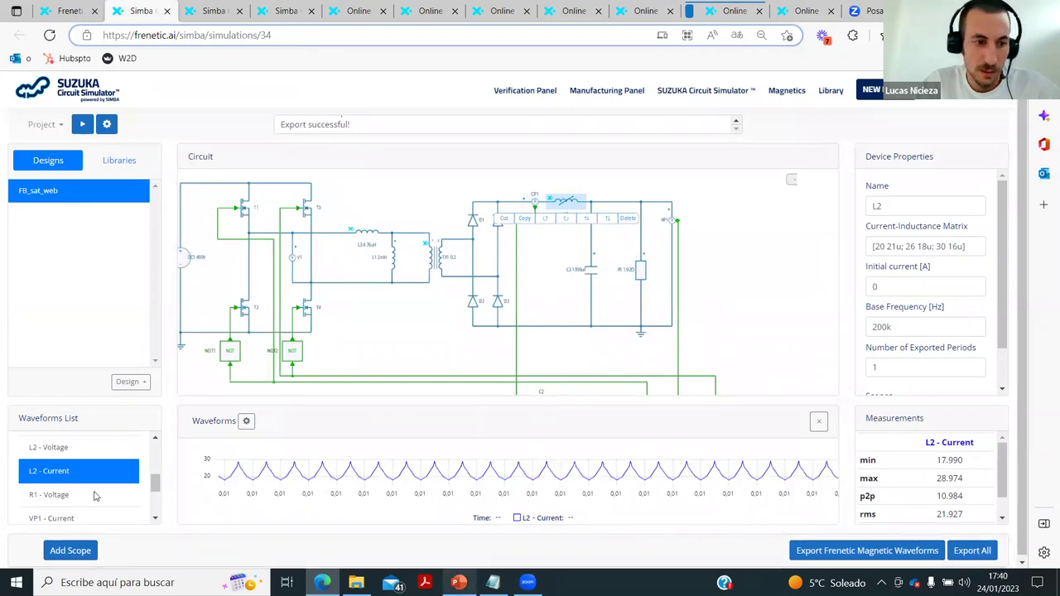
Step: Switch to the Webinar.pptx presentation in PowerPoint and show its closing slide
click(458, 582)
scroll(732, 331, down, 1)
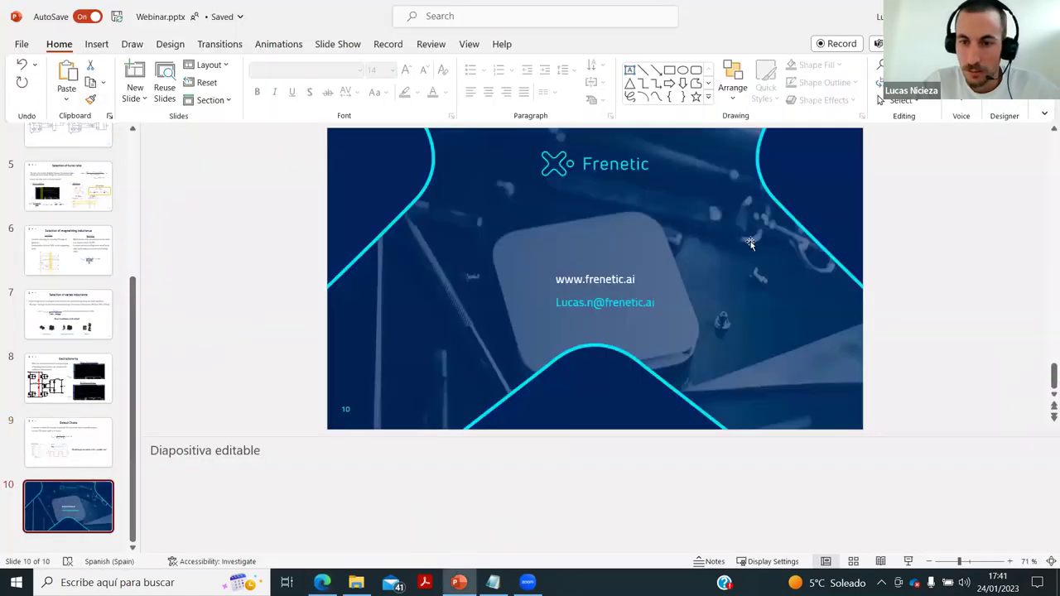